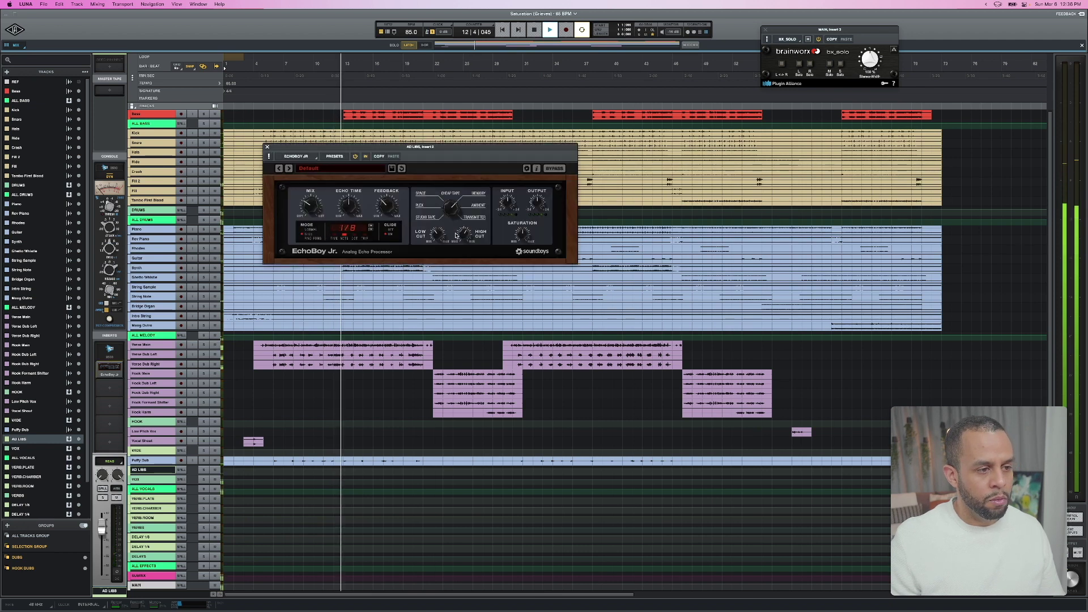
Adjust the echo style of EchoBoy Jr. on the AD LIBS bus, check the plug-in again and close its window.
click(443, 216)
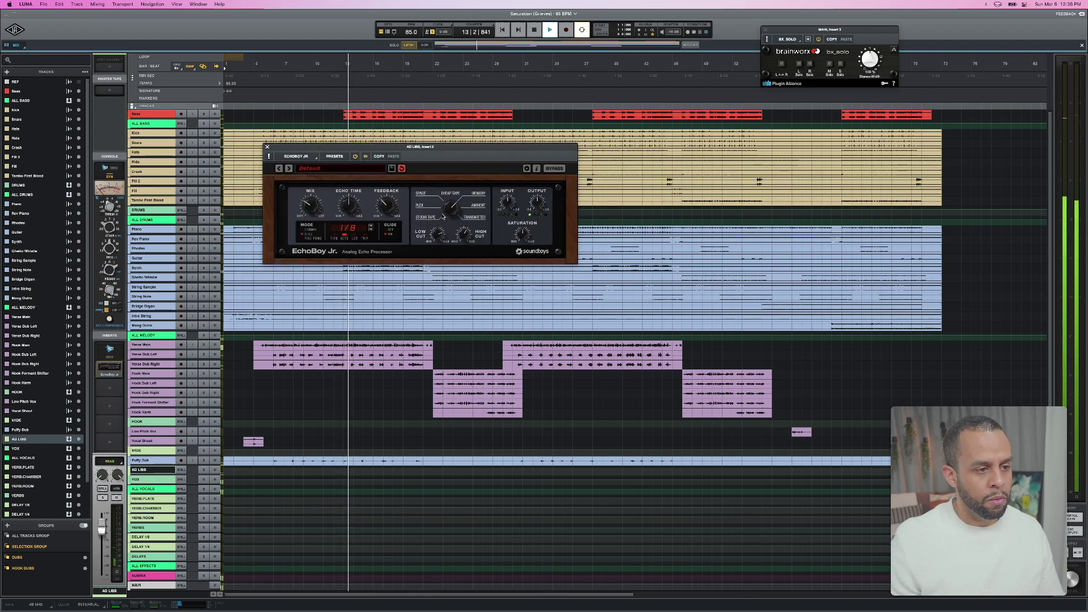
click(267, 147)
click(109, 370)
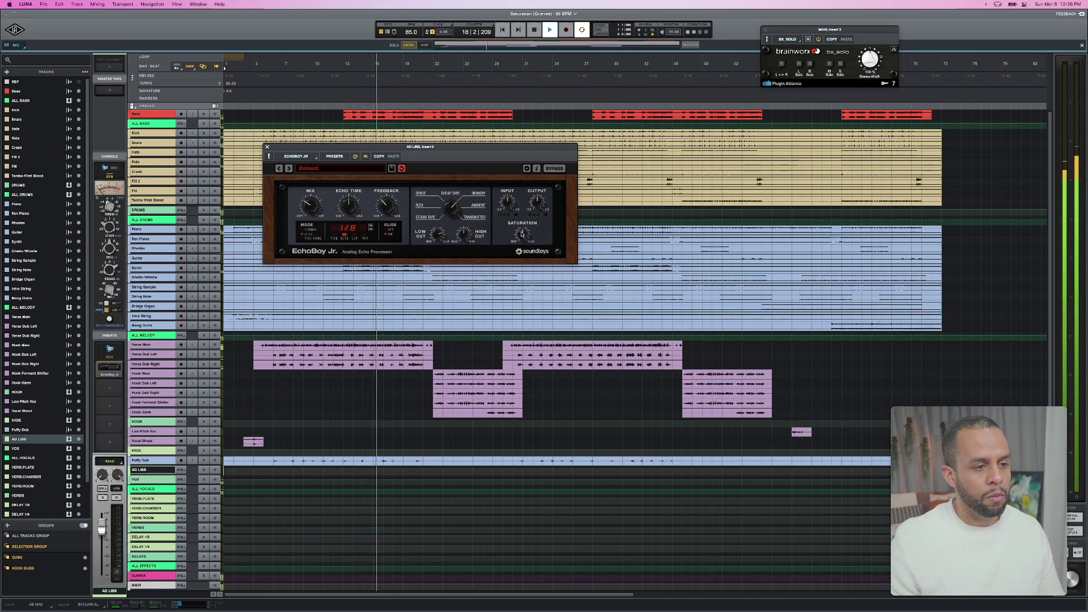
click(267, 146)
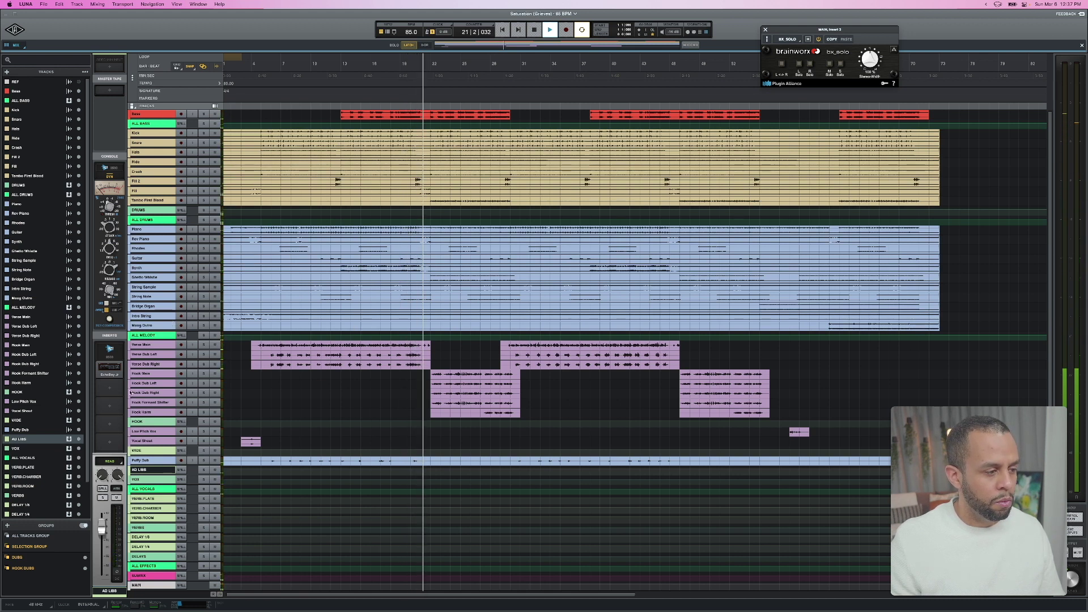
Suspend the track groups and select only the Verse Dub Left channel in the mixer.
click(210, 356)
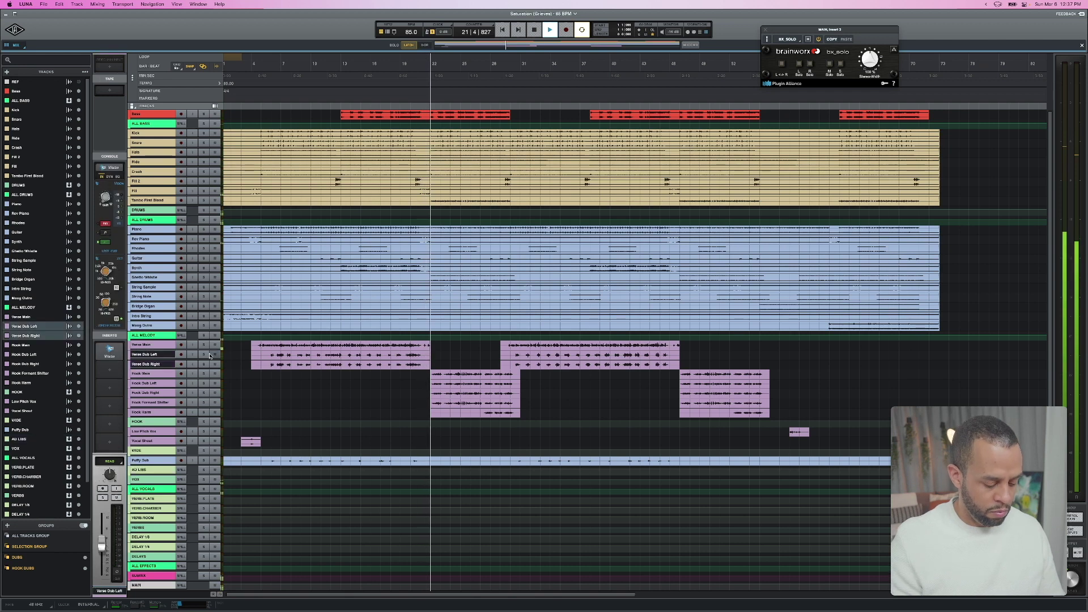
key(super+shift+g)
key(super+equal)
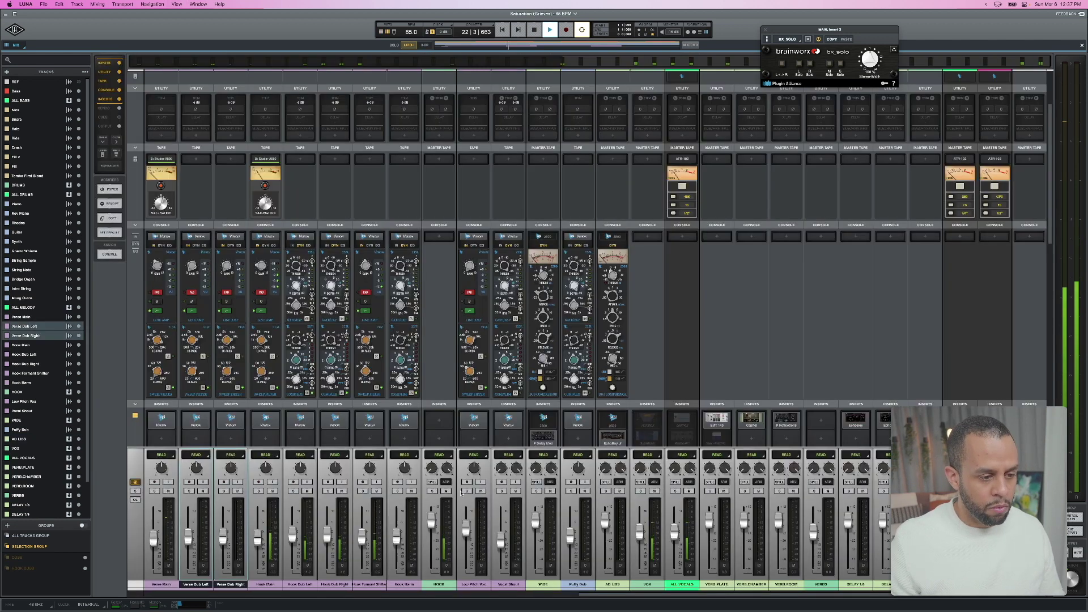
click(202, 583)
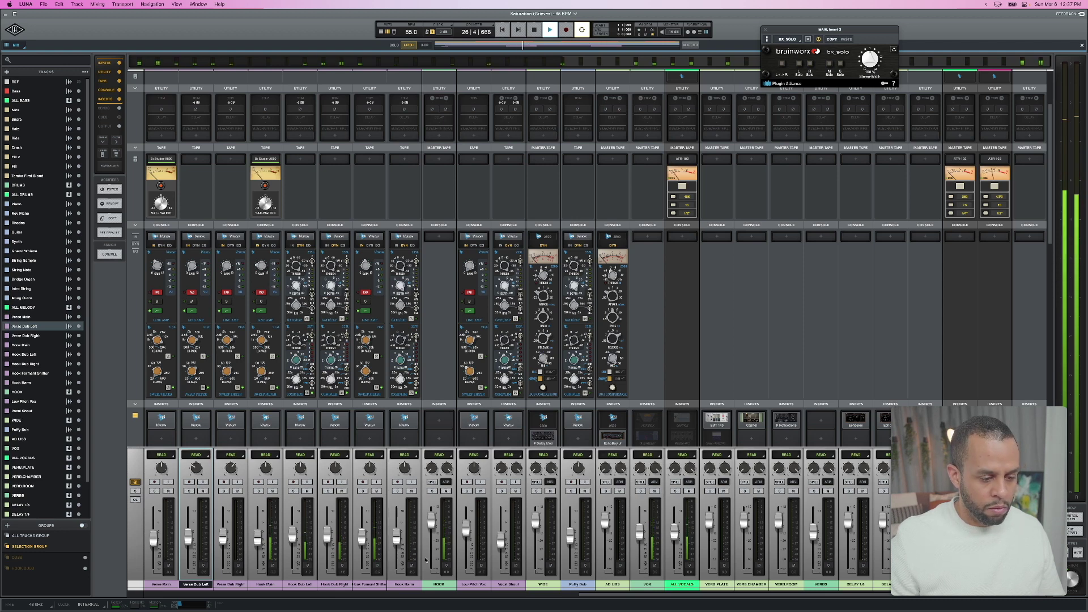
Select the String Note channel in the mixer and return to the vocal channels.
scroll(396, 539, left, 10)
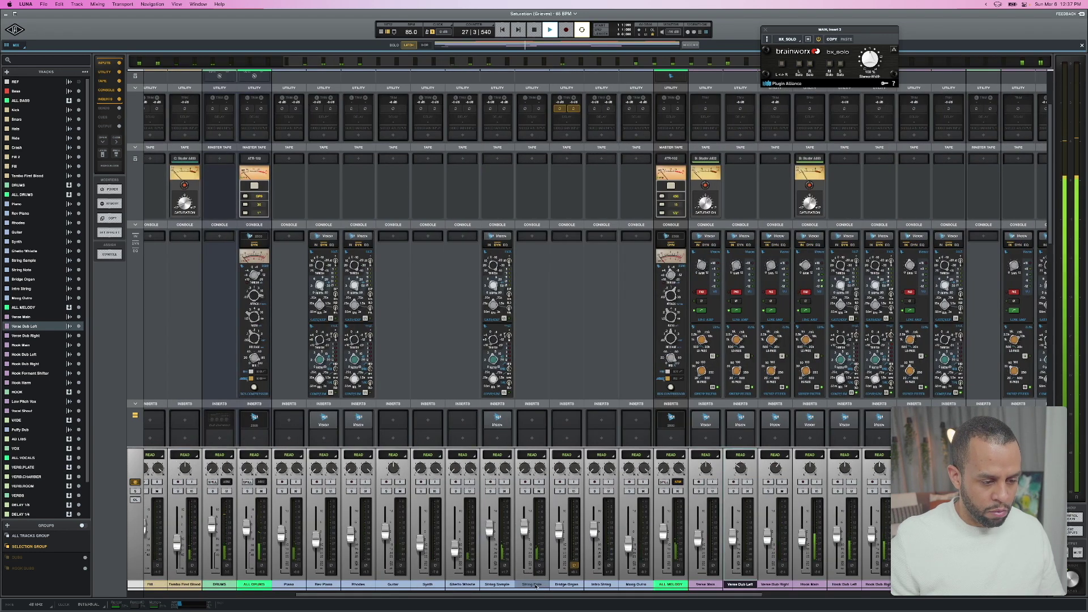
click(533, 585)
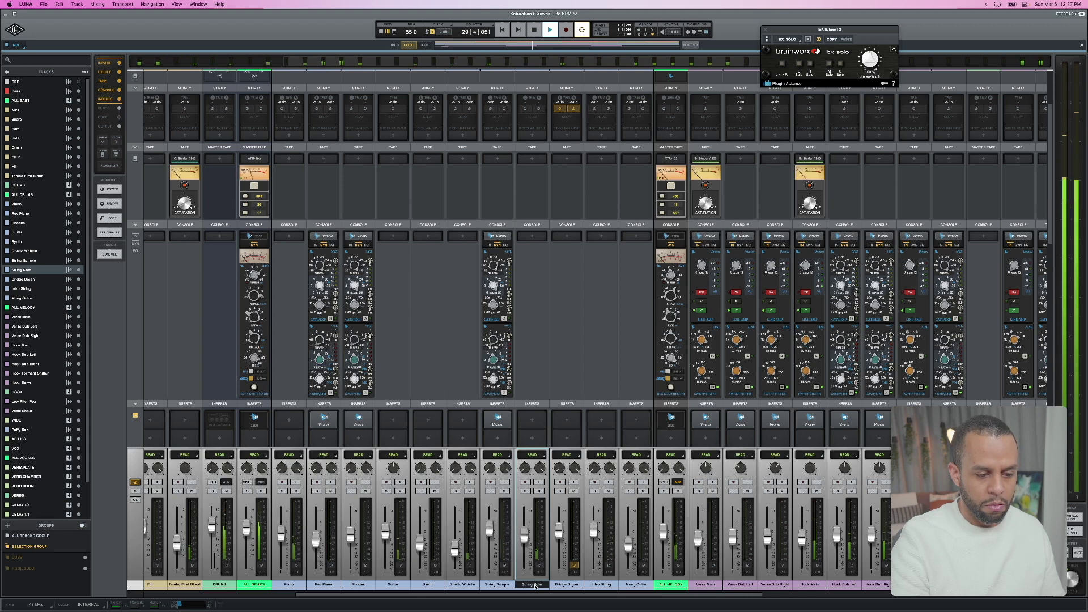
scroll(533, 585, right, 8)
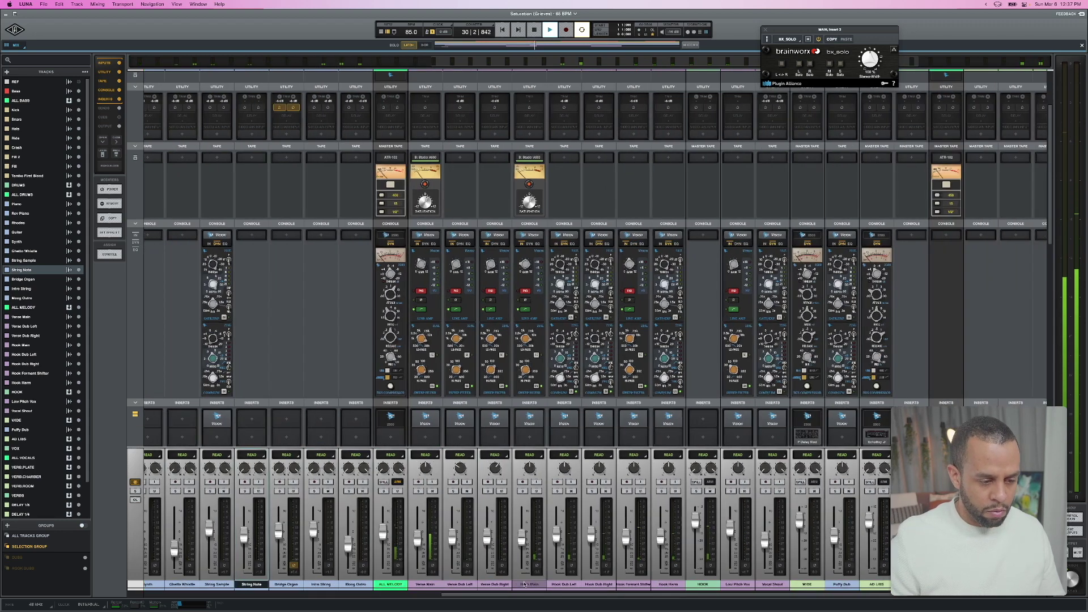
scroll(525, 585, right, 2)
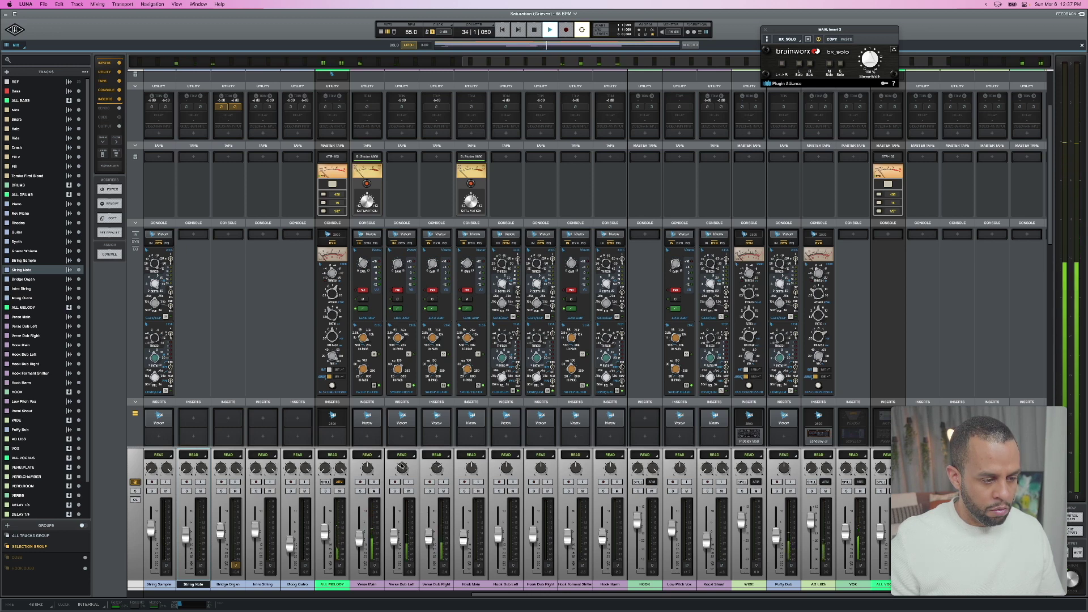
Inspect the Verse Dub, Hook Main and Hook Dub Left channels one by one, finishing with both Verse Dub channels selected.
click(412, 584)
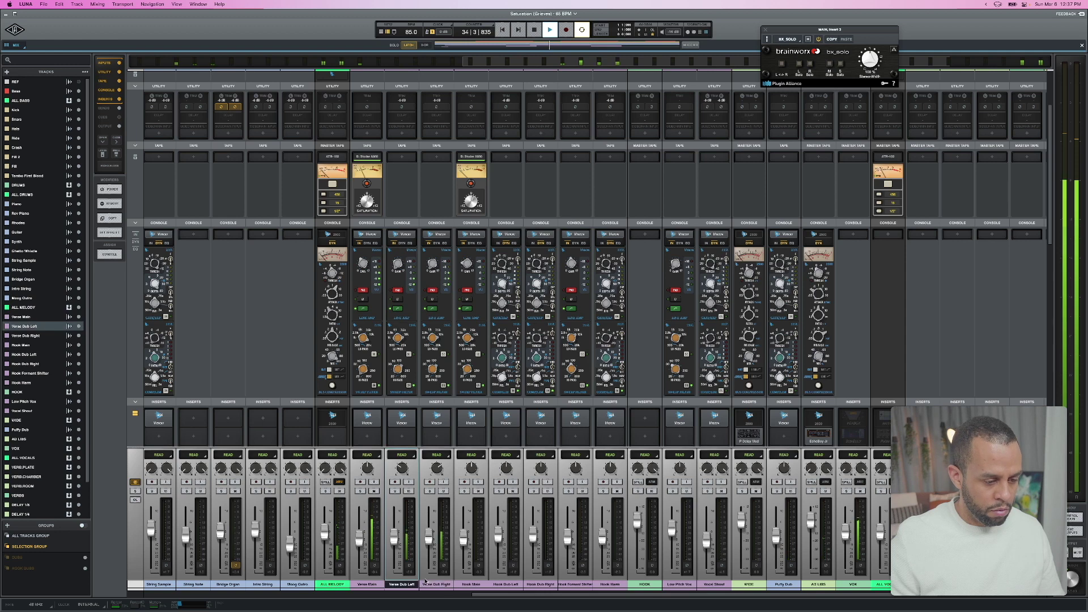
click(438, 585)
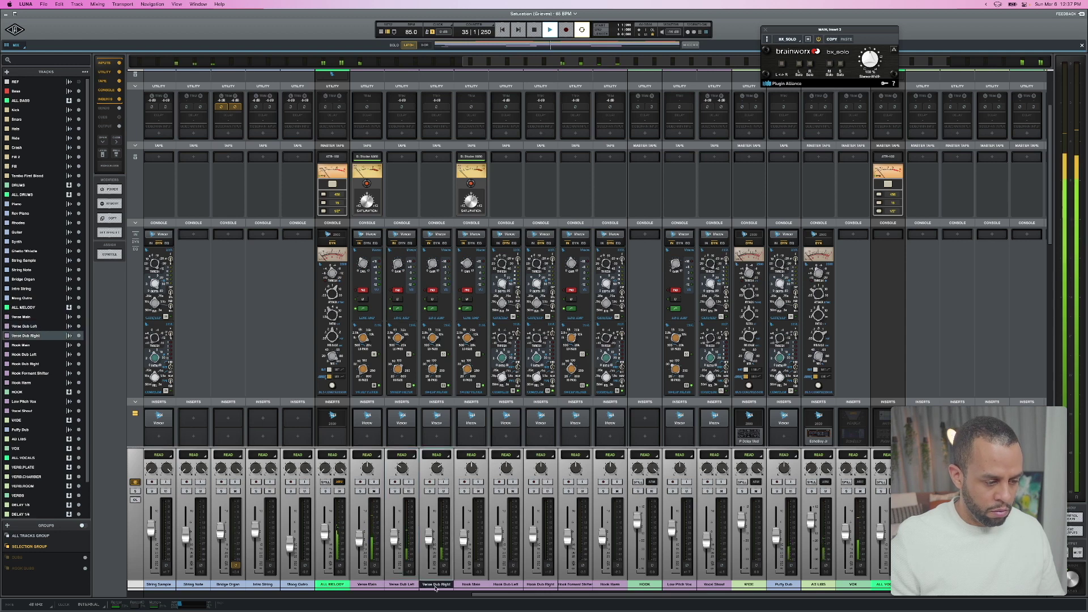
click(469, 584)
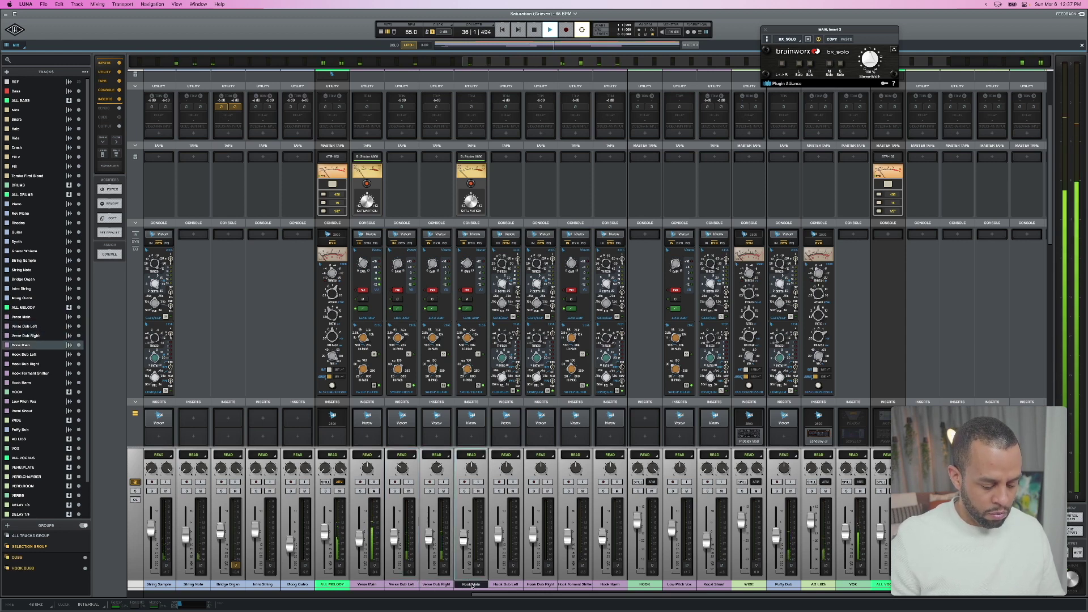
click(496, 586)
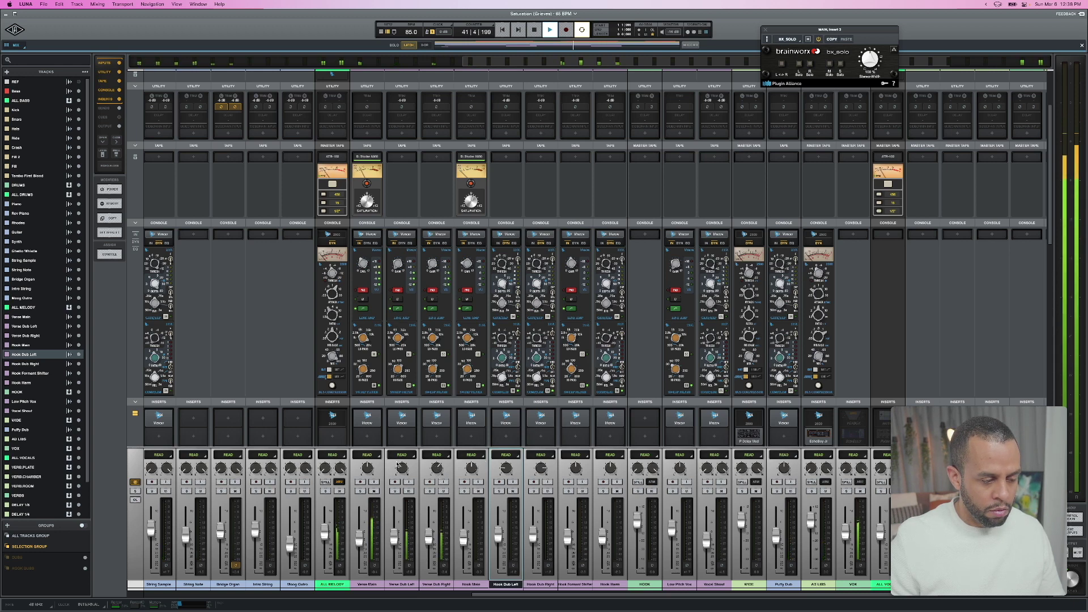
click(435, 584)
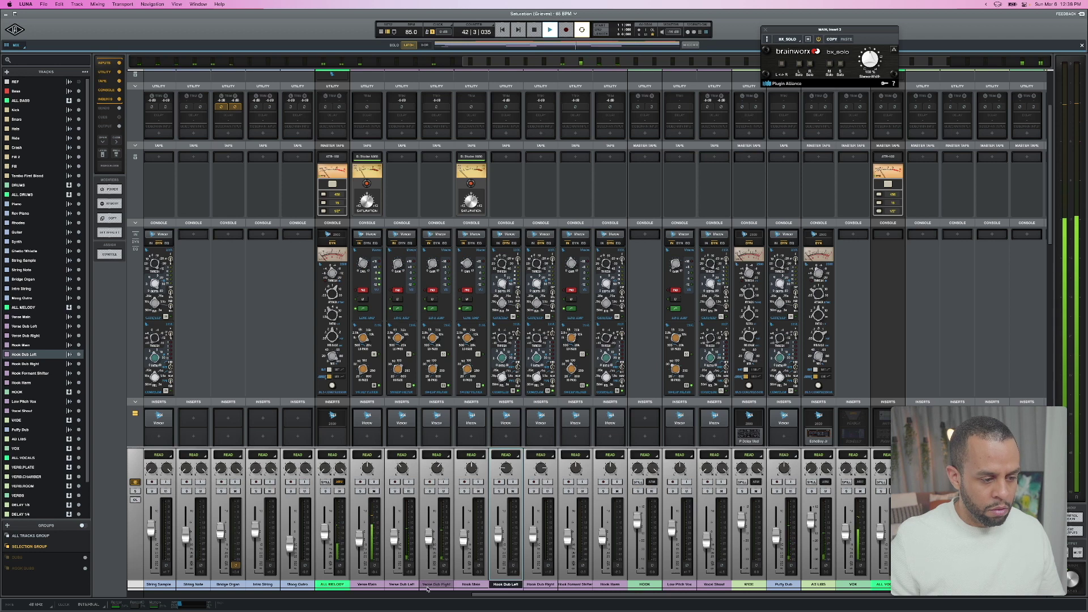
shift+click(413, 585)
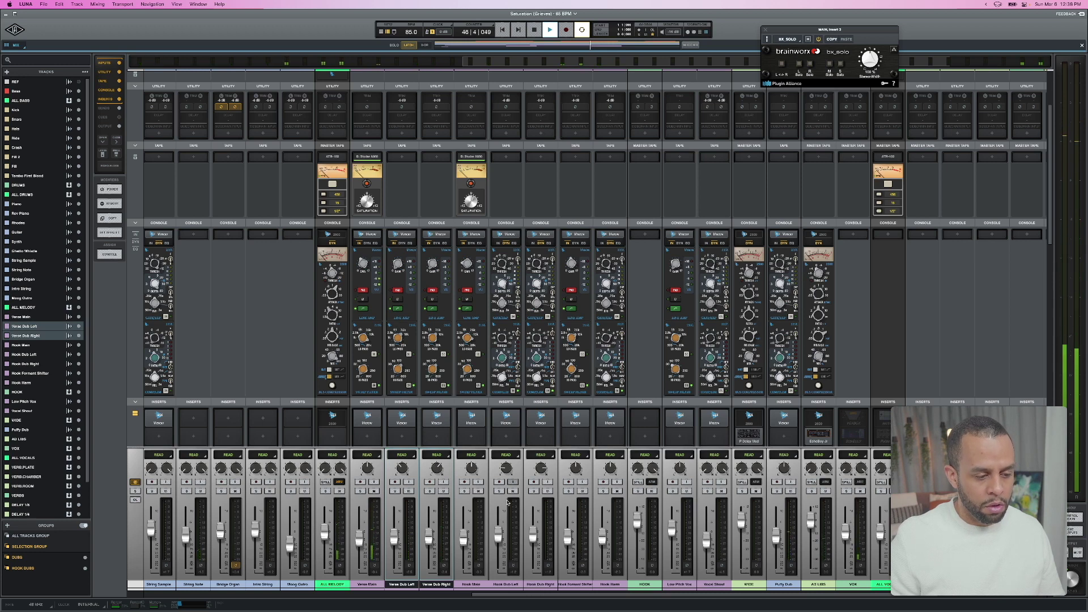
Select the Hook Formant Shifter channel and move the WIDE bus directly after it in the mixer.
click(572, 585)
click(572, 587)
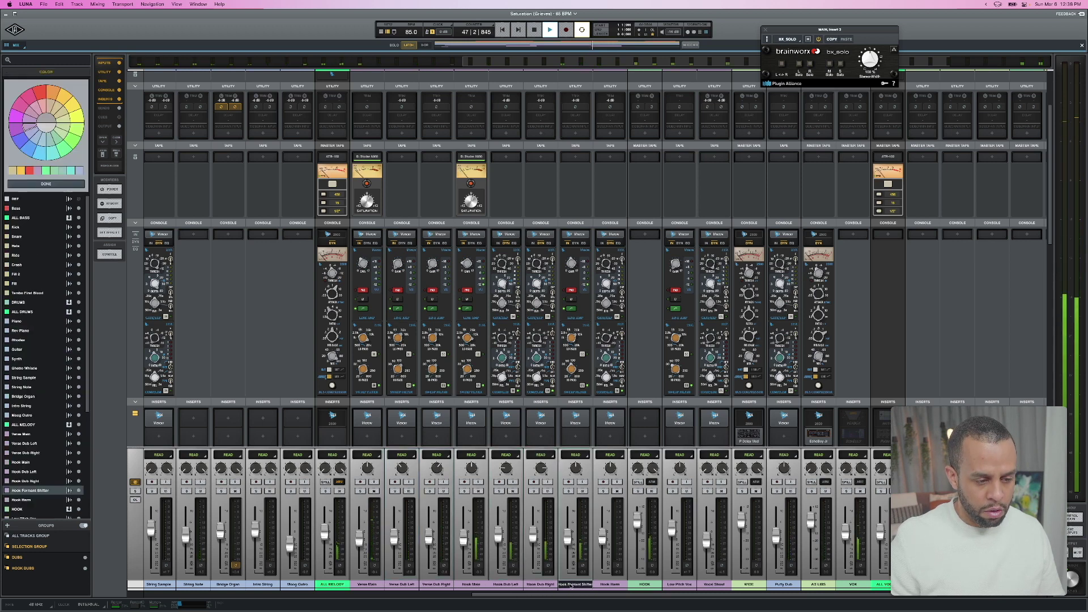
scroll(606, 509, down, 2)
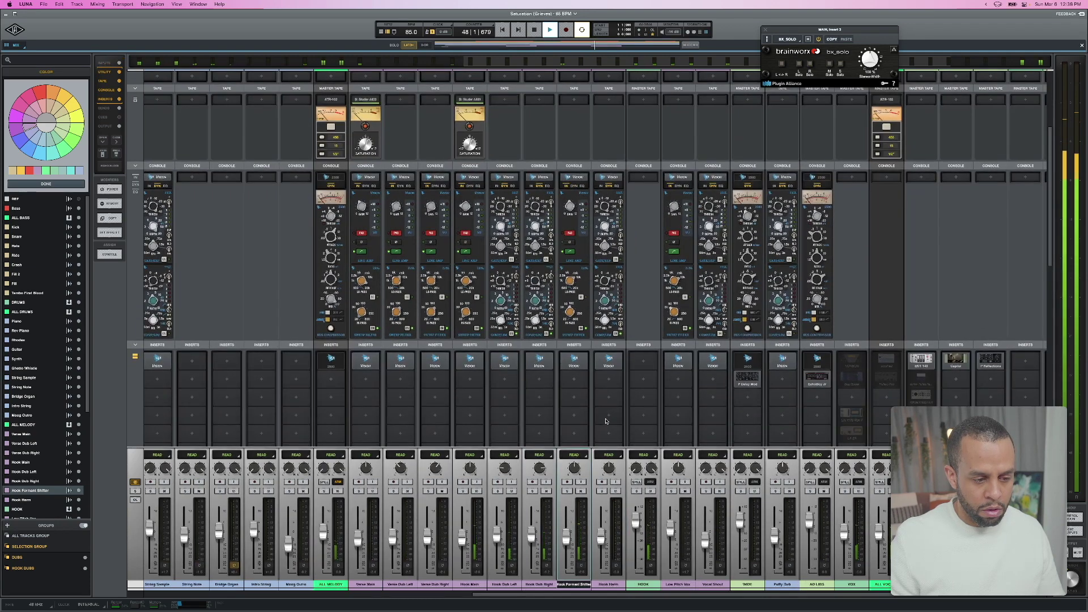
drag(748, 584, 610, 587)
Collapse the insert slots and route the output of the Hook Formant Shifter track to the WIDE bus.
scroll(574, 250, down, 4)
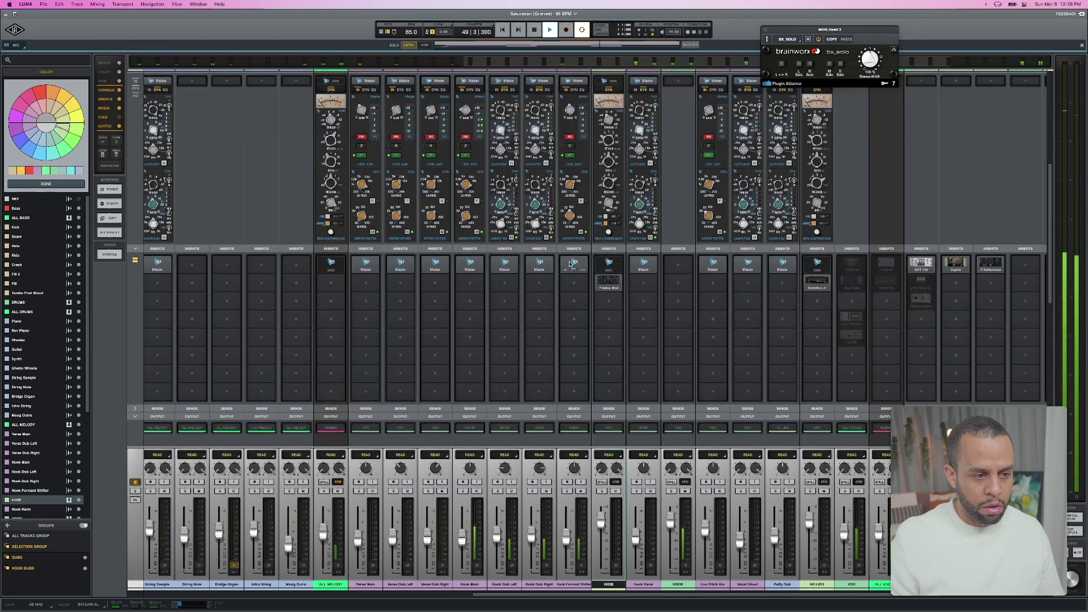
click(575, 250)
click(574, 257)
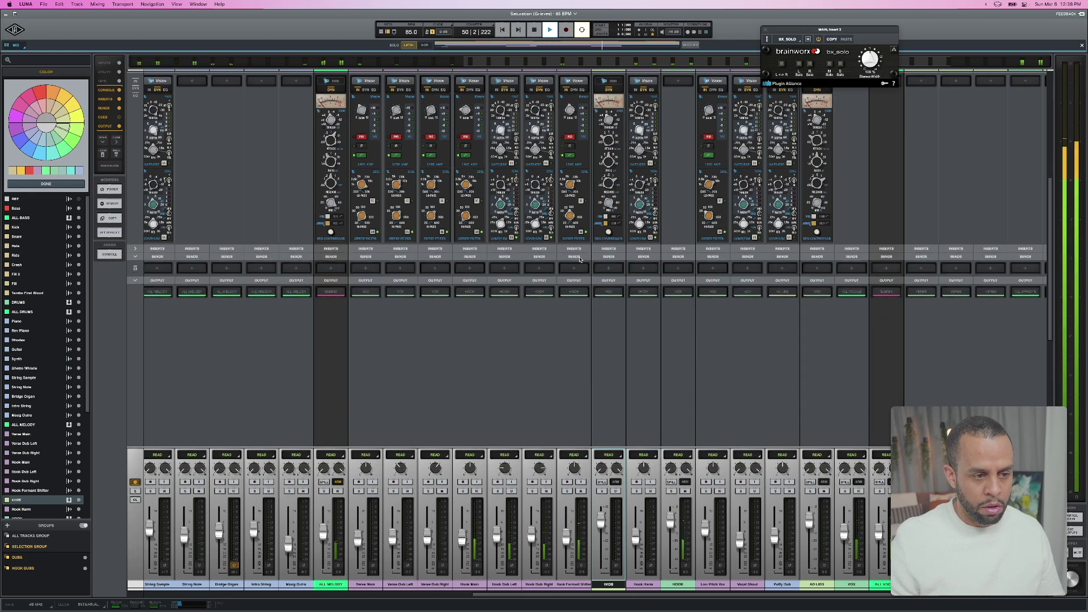
click(574, 290)
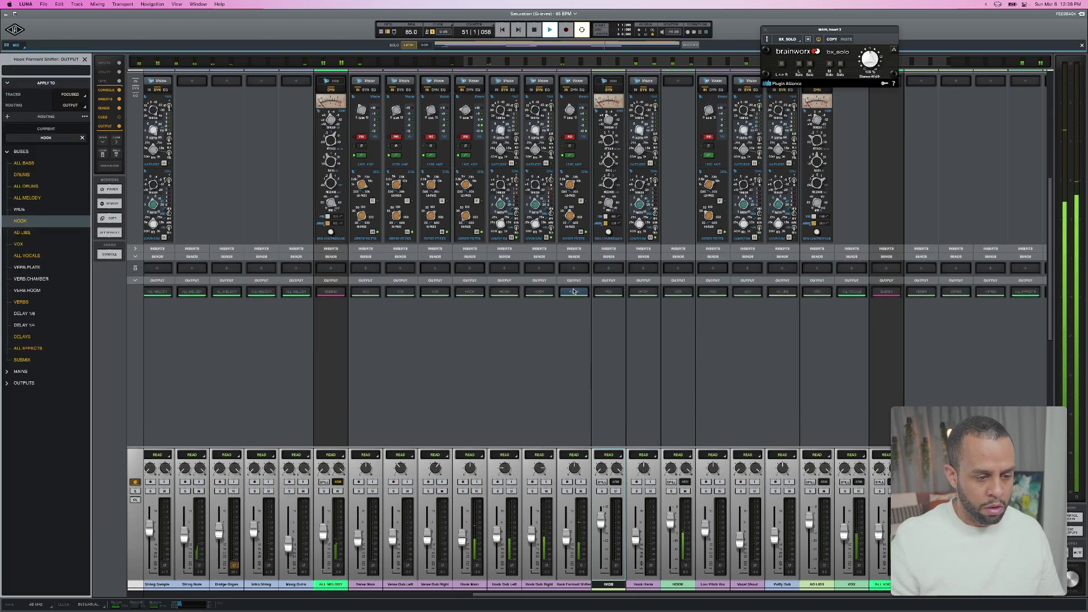
text(wide)
key(Return)
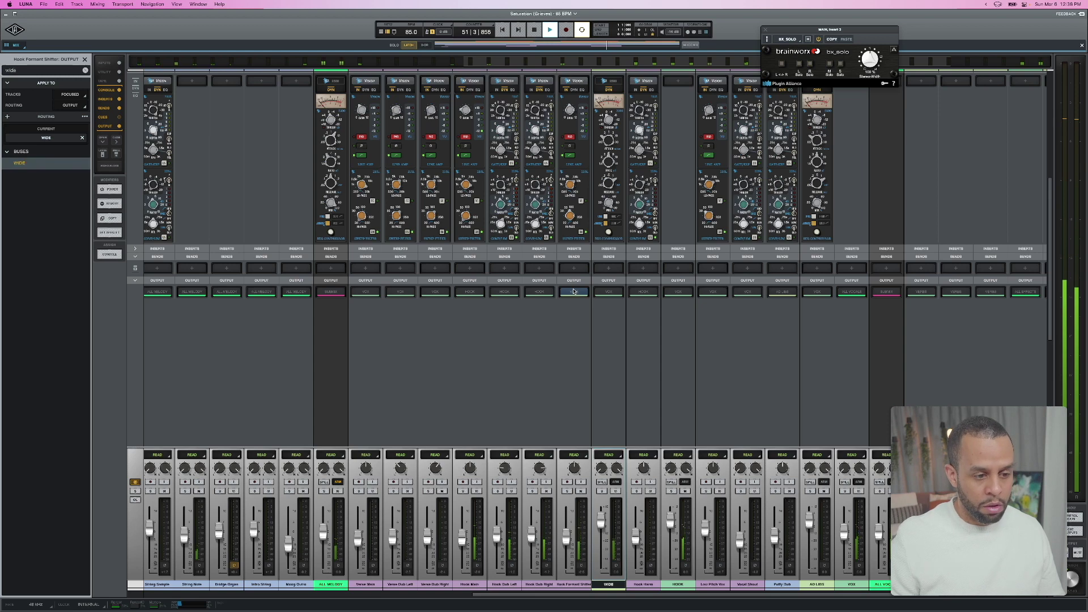
Expand the insert slots again and play the song from the first Hook Formant Shifter clip in the timeline.
click(608, 248)
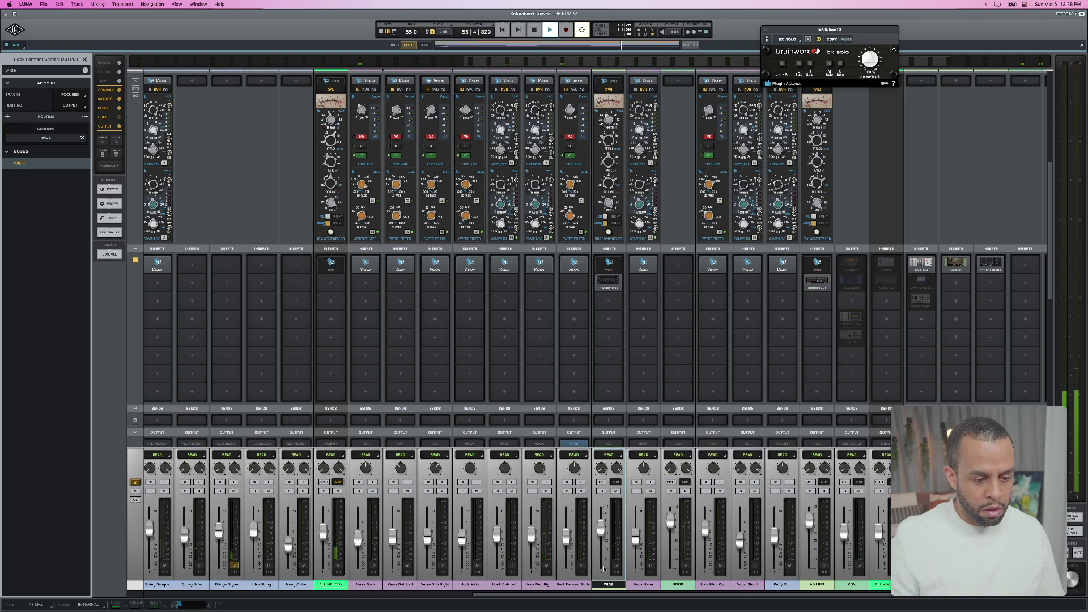
key(Return)
key(super+equal)
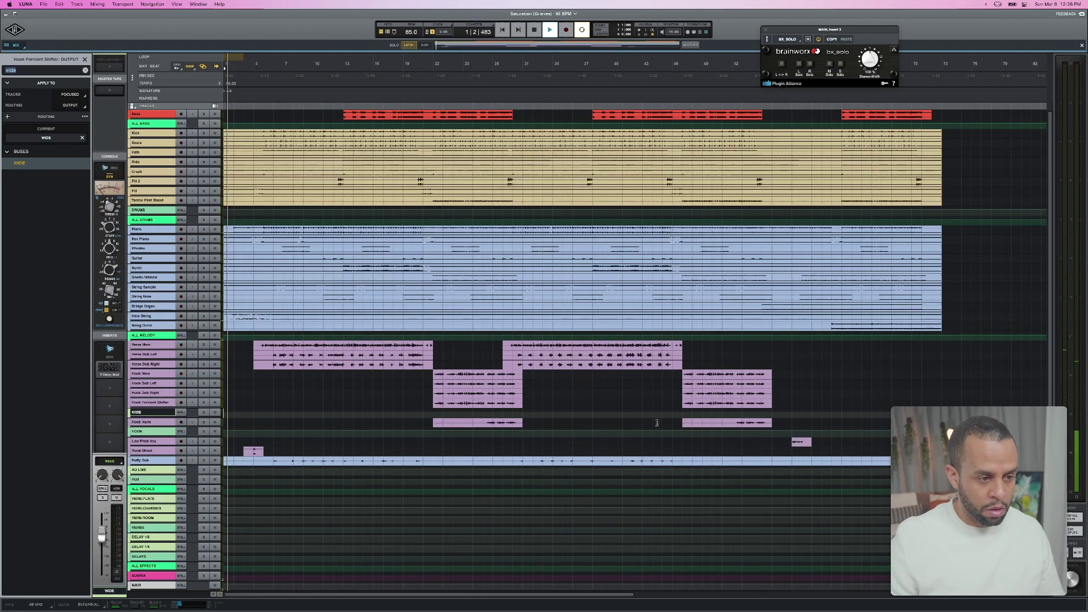
click(488, 404)
key(space)
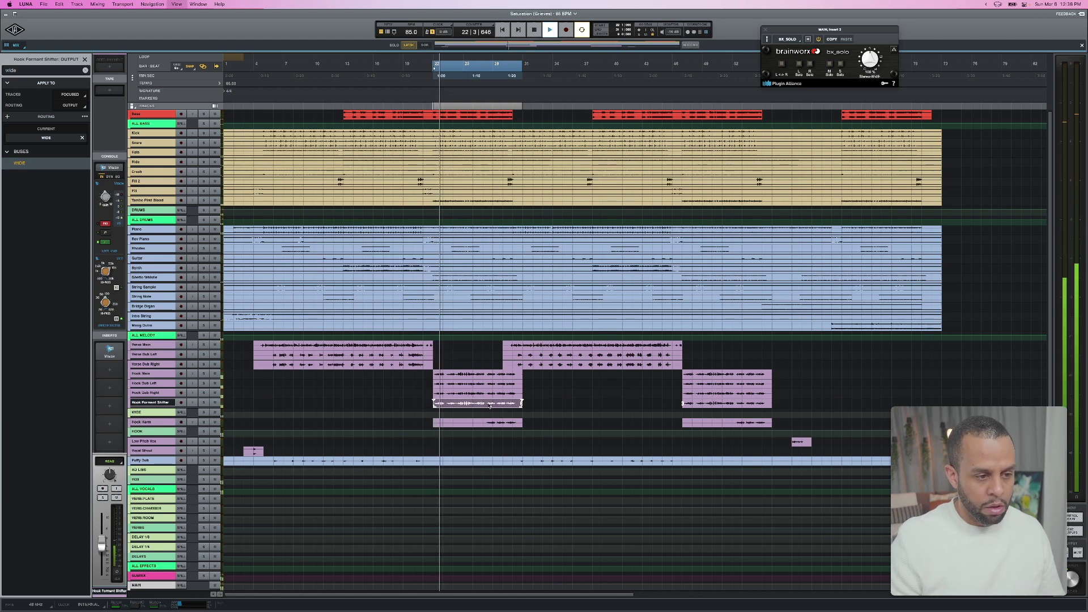
Rename the WIDE bus to WIDE SHIFTER in the mixer.
key(super+equal)
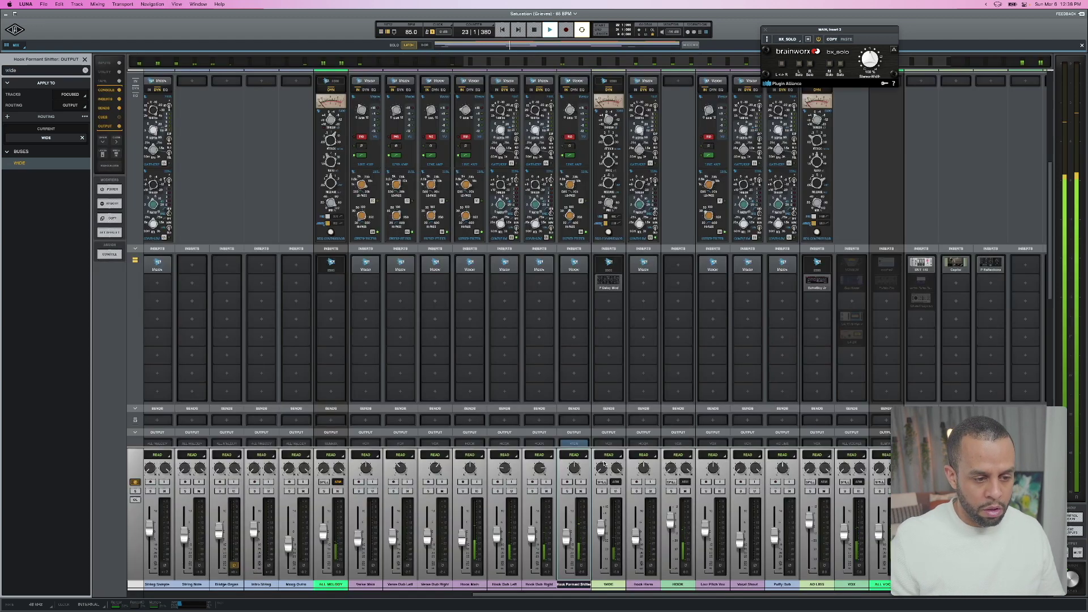
double_click(604, 585)
key(Right)
text(SHIFTER)
key(Return)
Create a bus named WIDE HARM on the Hook Harm track's output and match its colour to the WIDE SHIFTER bus.
click(644, 585)
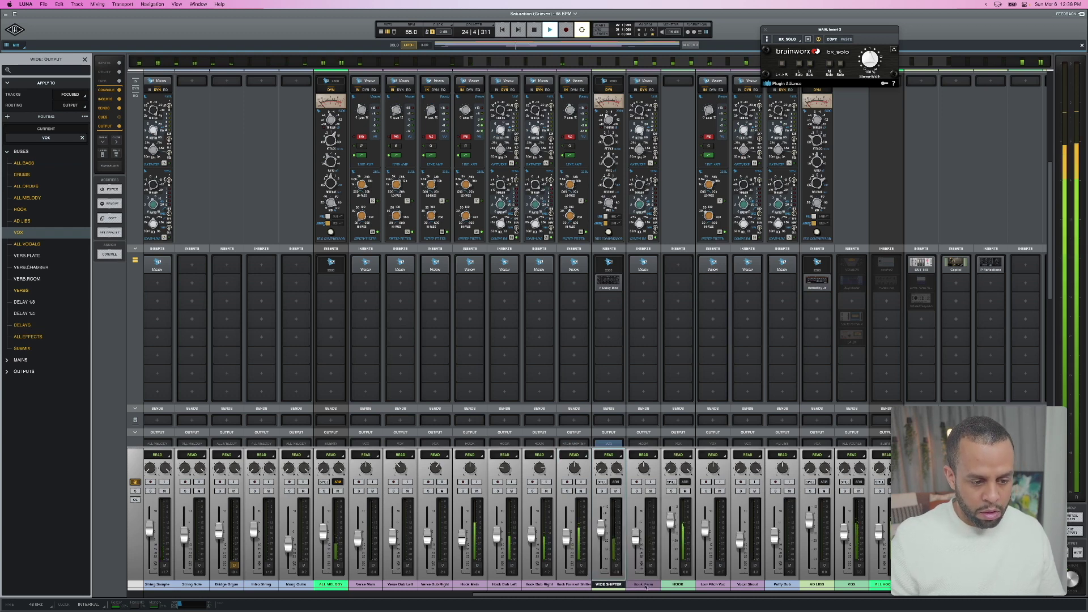
key(super+shift+b)
text(WIDE)
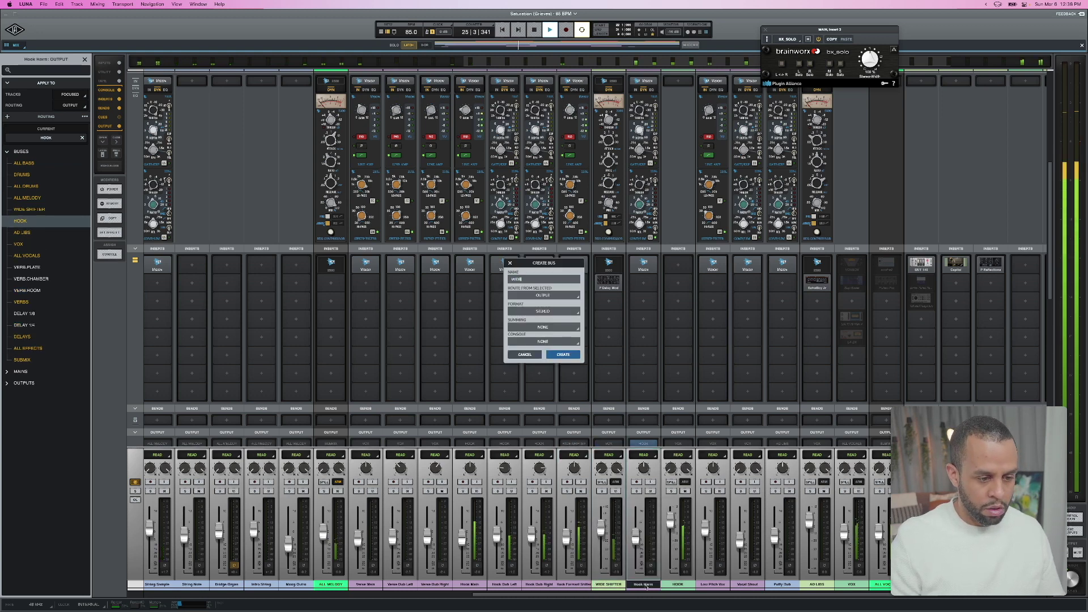
key(Return)
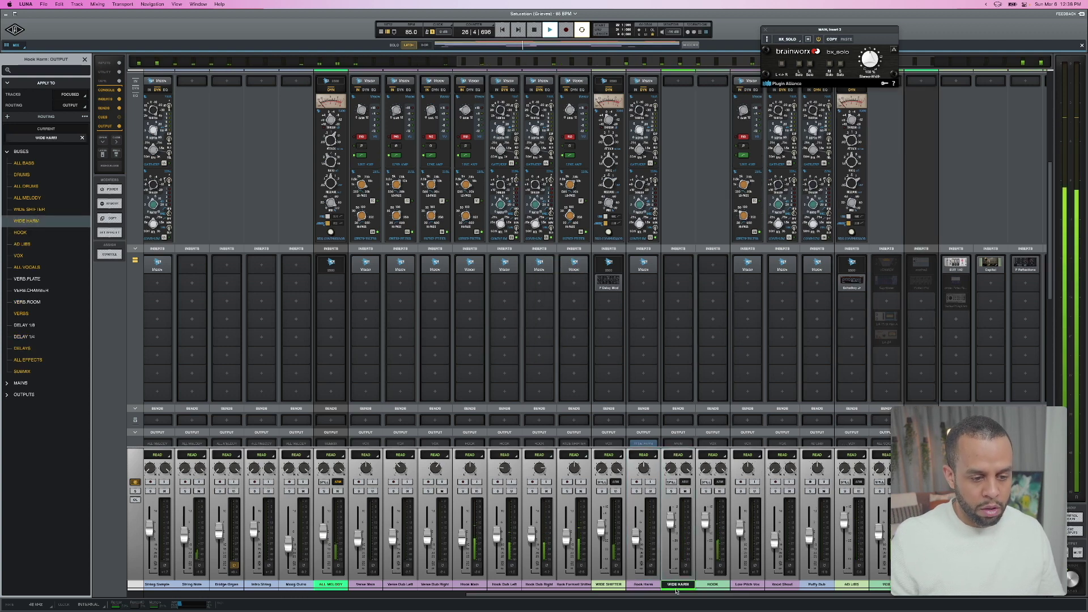
click(676, 592)
click(611, 585)
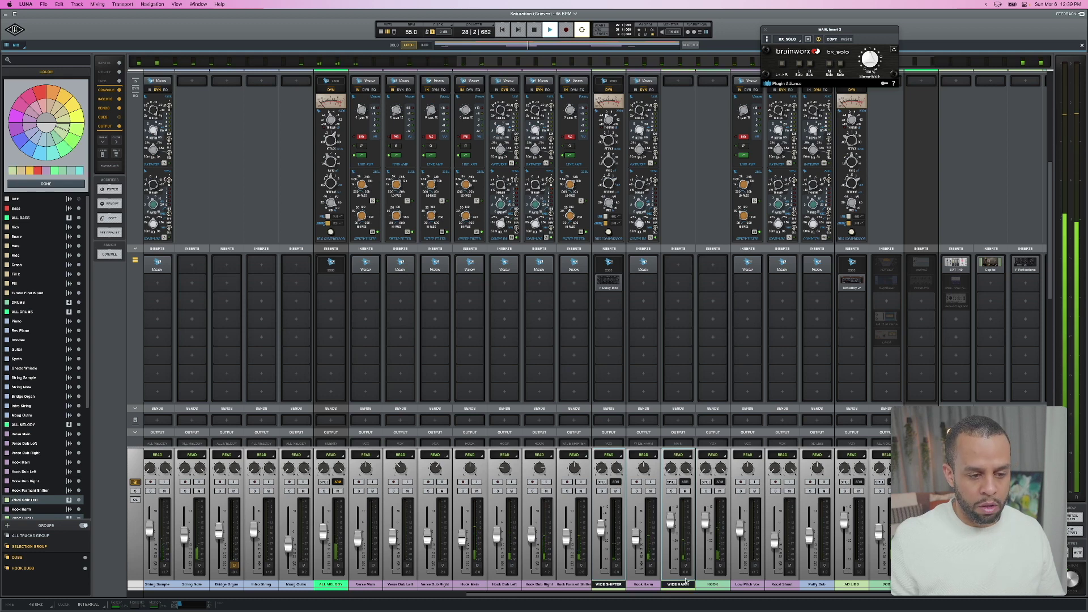
Load Studio D Chorus in the first insert slot of the WIDE HARM bus.
scroll(679, 255, down, 2)
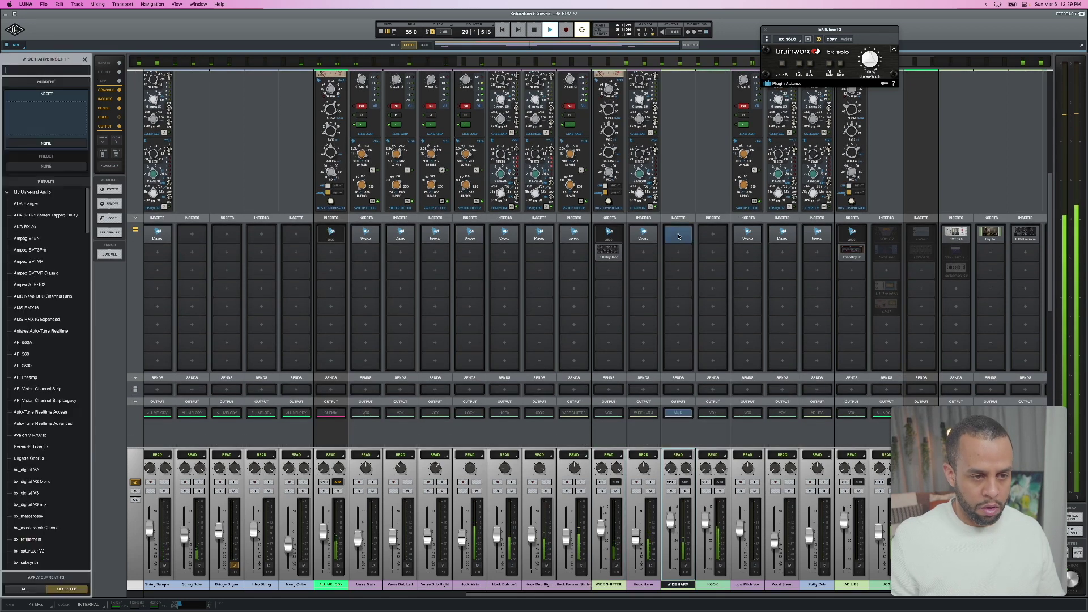
click(679, 236)
text(studi)
key(Down)
key(Down)
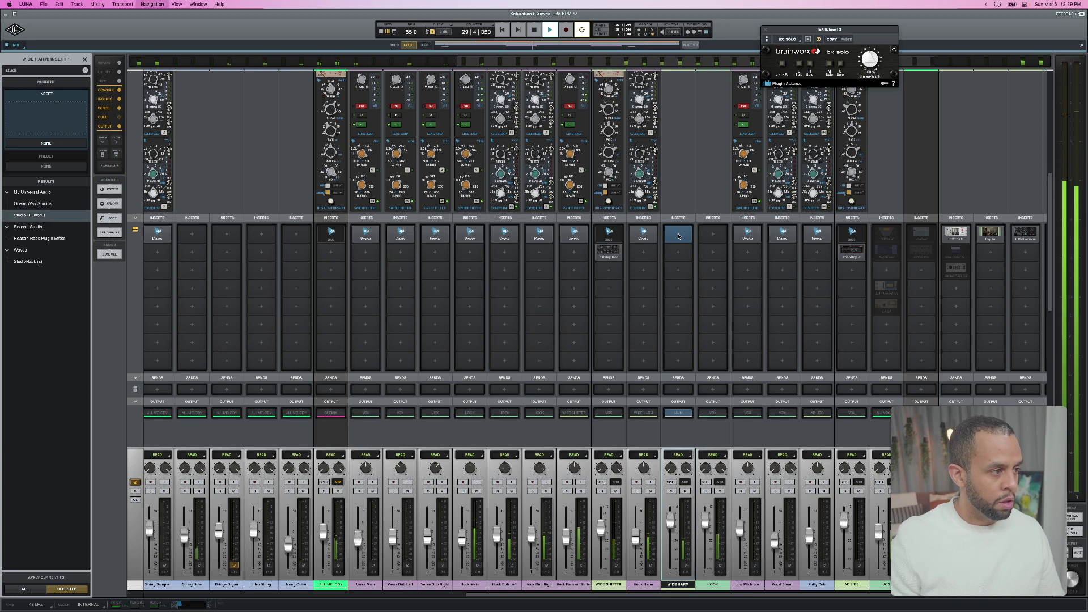
key(Return)
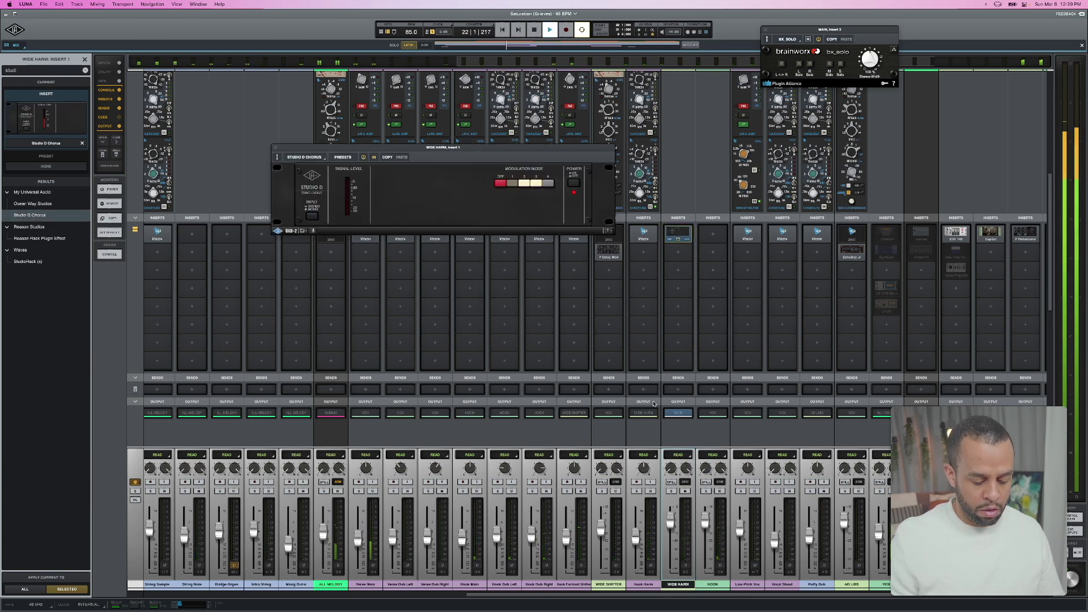
Return to the timeline and select the last section of the first Hook Harm clip for playback.
key(super+equal)
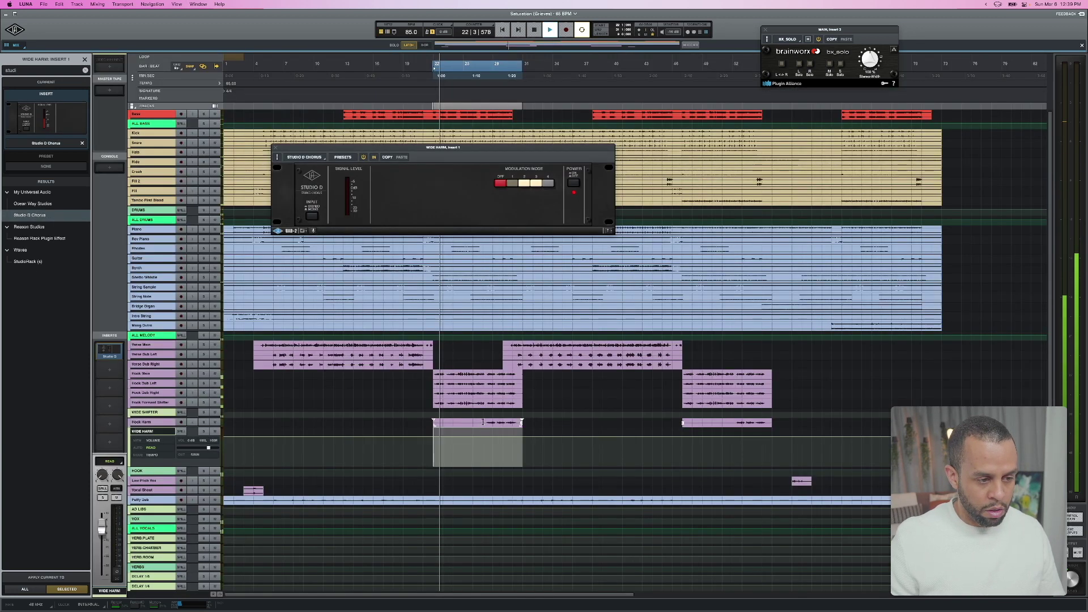
click(482, 423)
drag(587, 423, 625, 422)
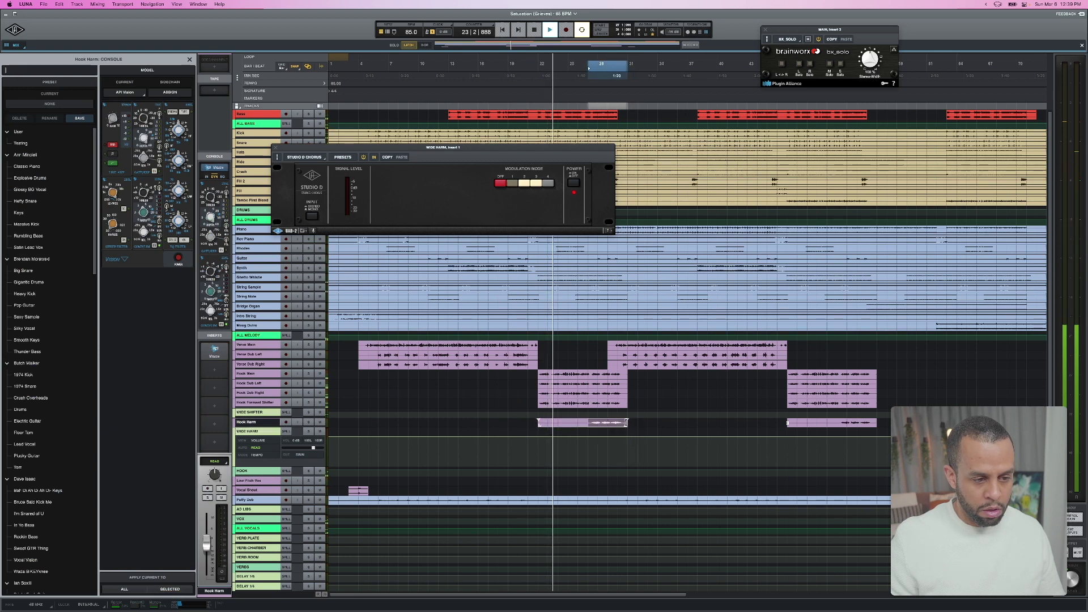
In the mixer, route the outputs of the WIDE HARM and WIDE SHIFTER buses to the HOOK bus.
key(super+equal)
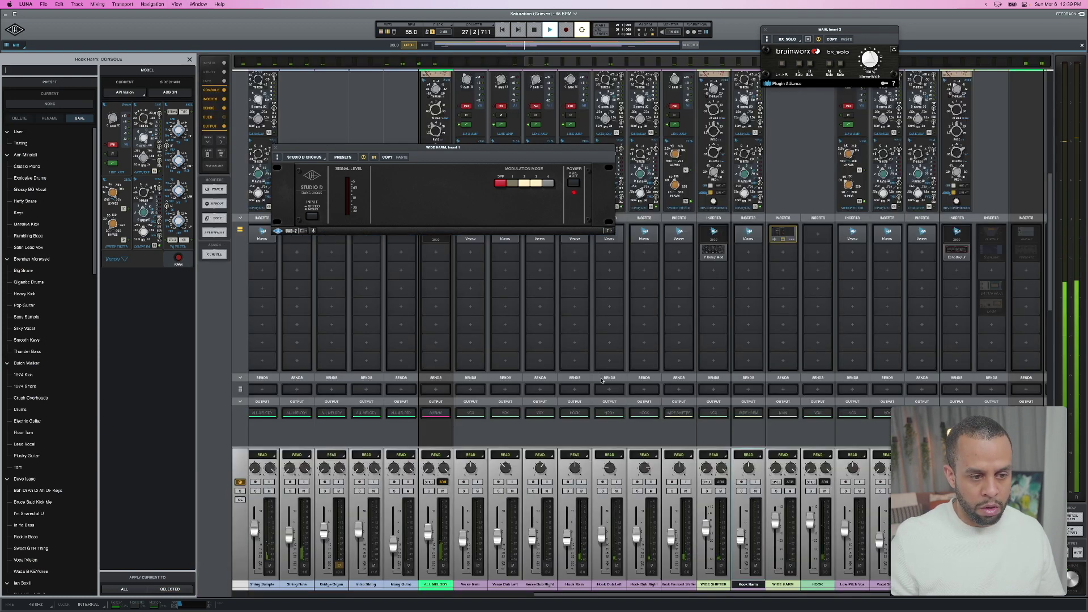
click(786, 413)
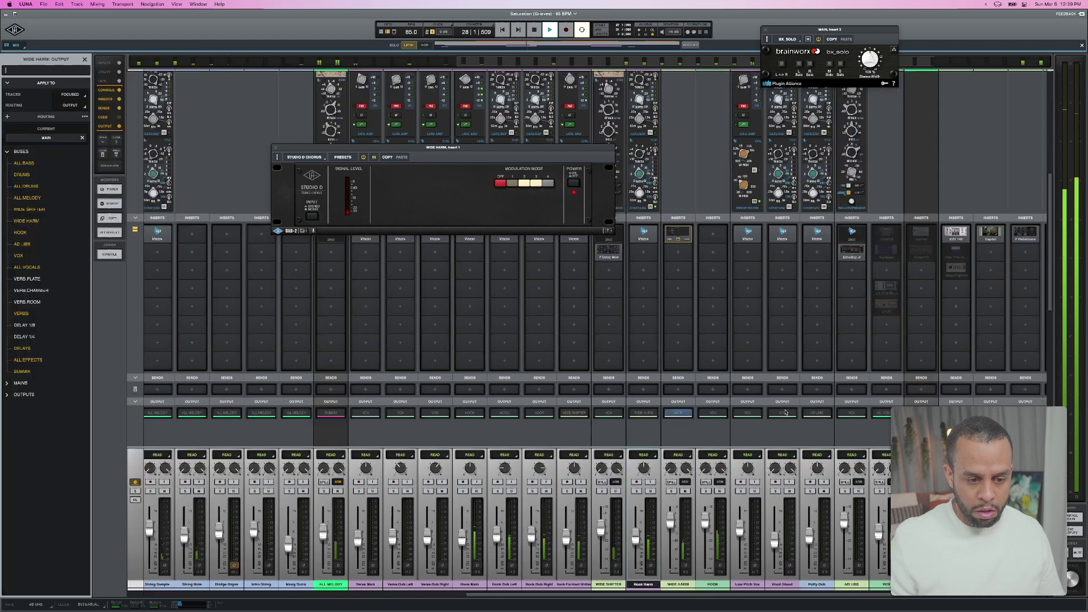
text(hook)
key(Return)
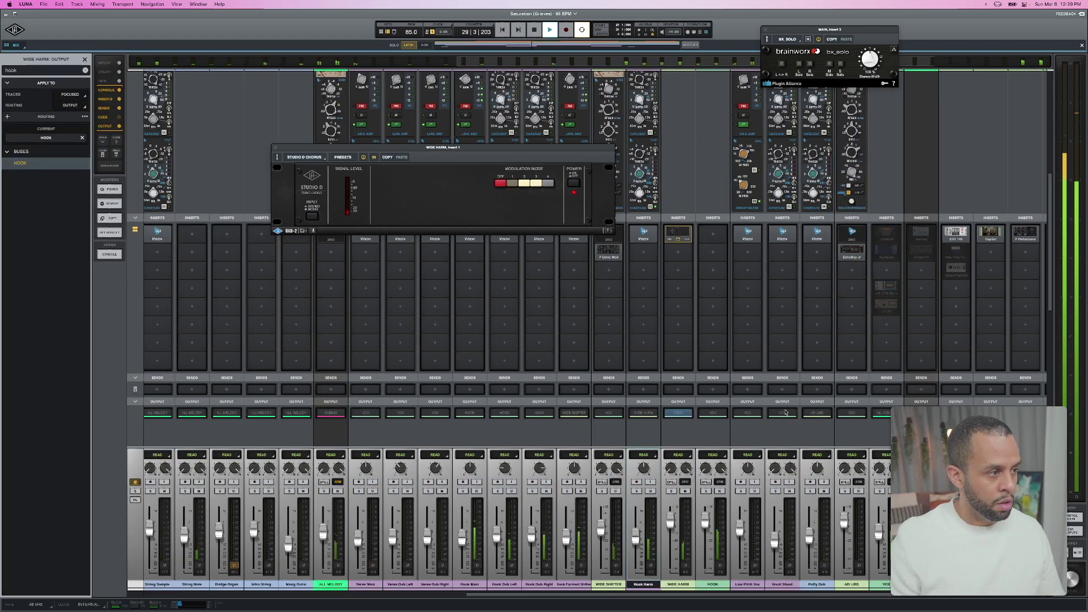
click(612, 414)
text(hoo)
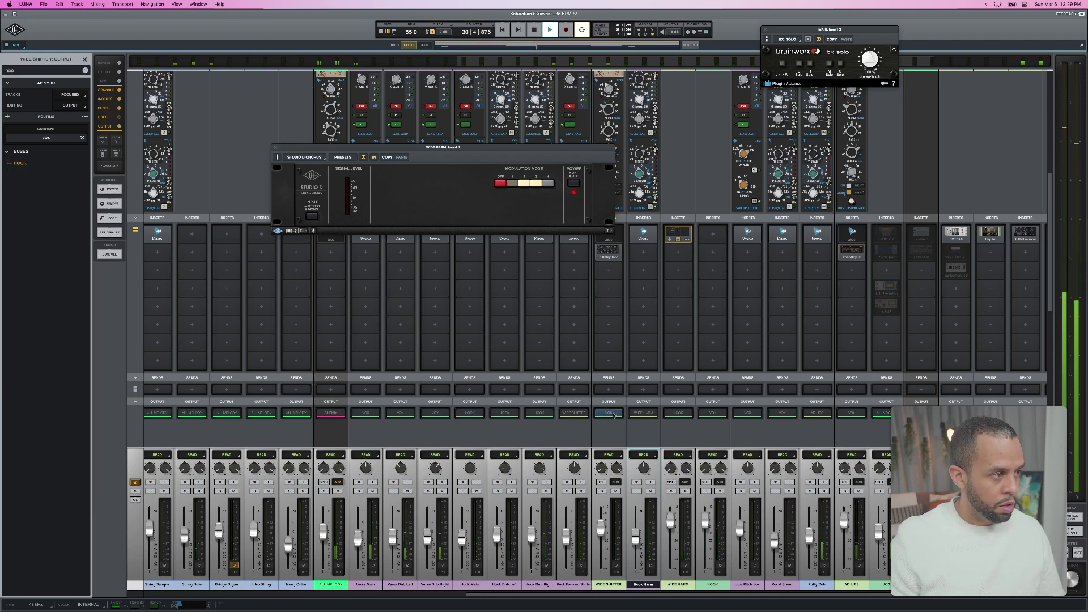
key(Return)
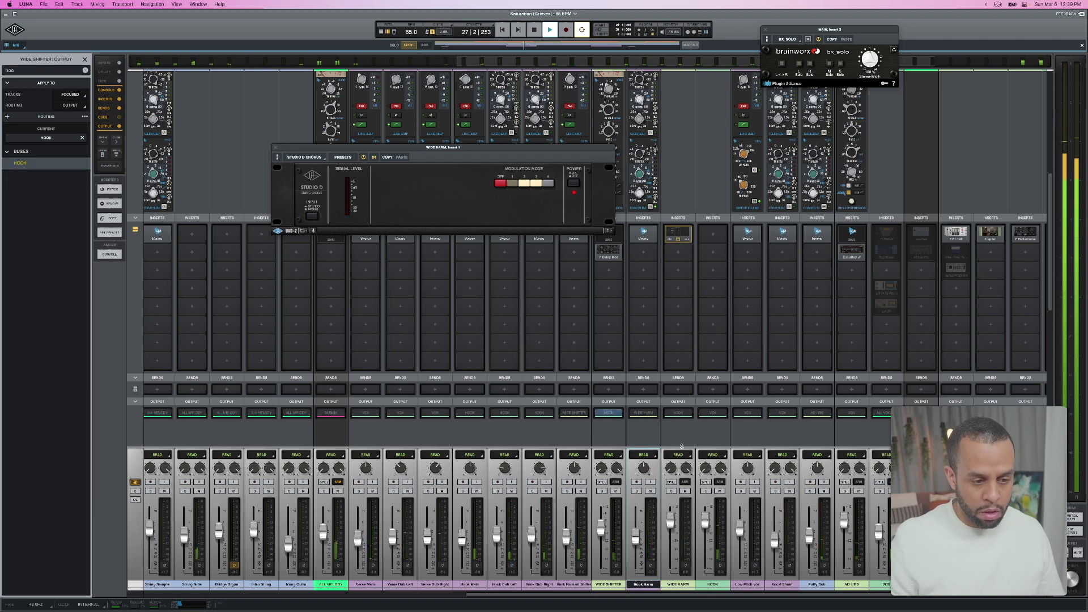
Solo the WIDE HARM bus, compare it with the Studio D Chorus powered on and off, and unsolo it.
click(679, 585)
key(s)
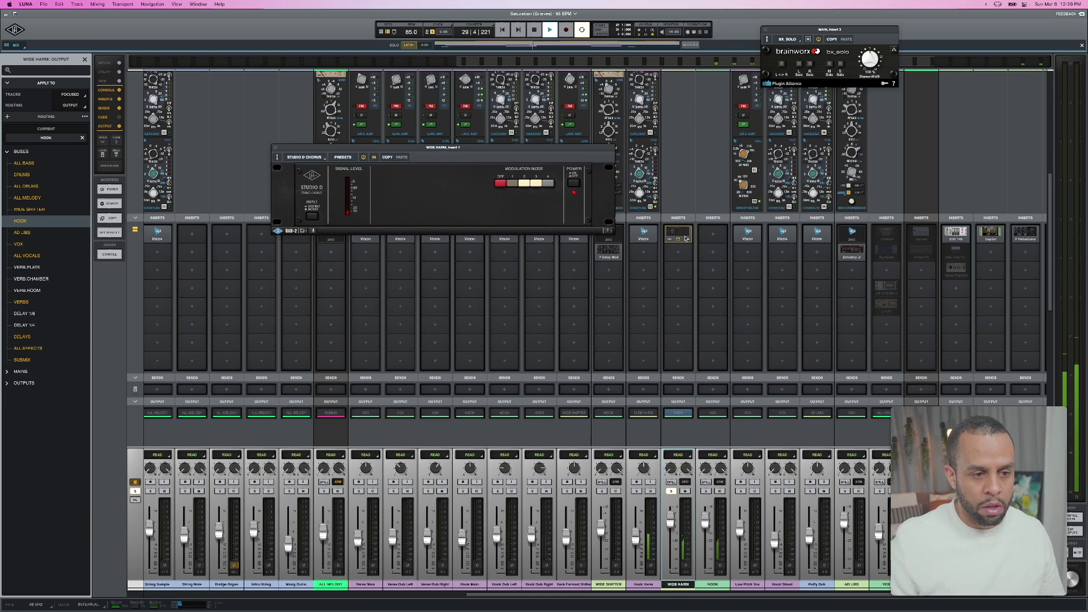
click(571, 186)
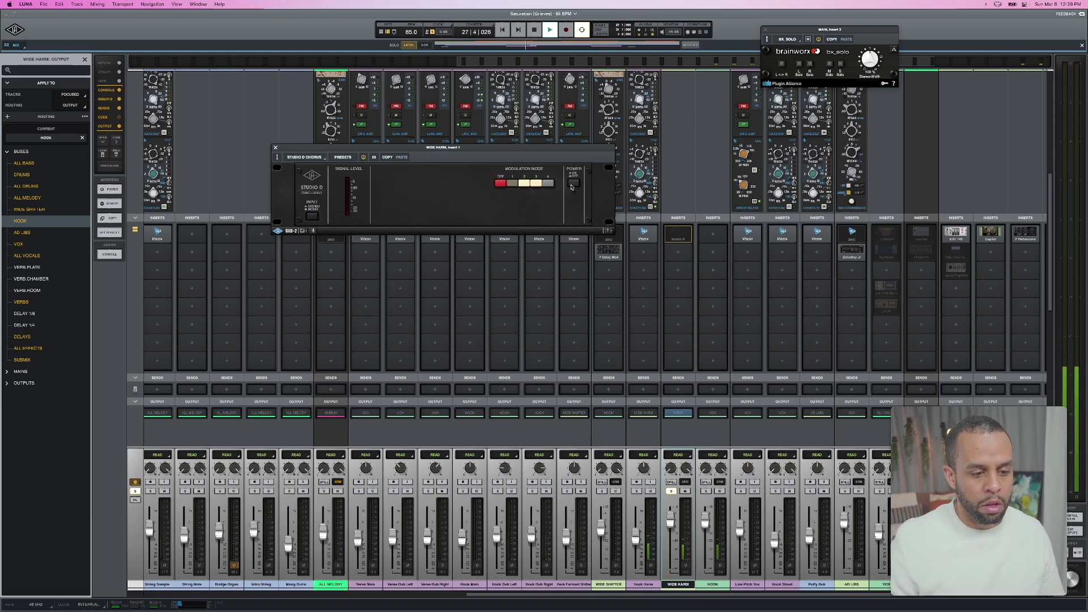
click(571, 186)
click(672, 491)
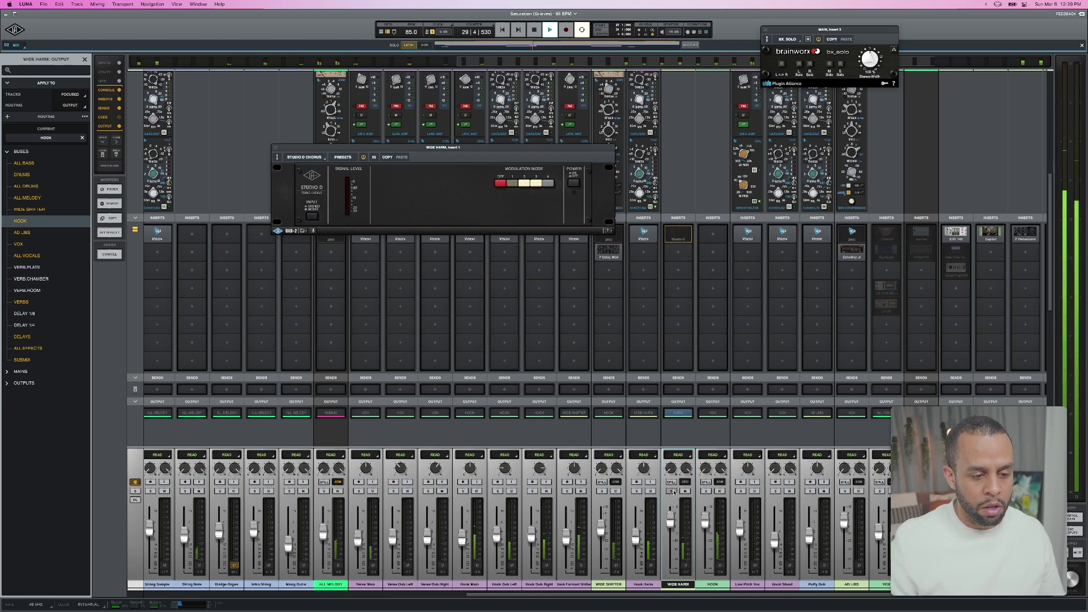
Select the Hook Harm channel and switch its Vision console strip to the IN section.
click(640, 584)
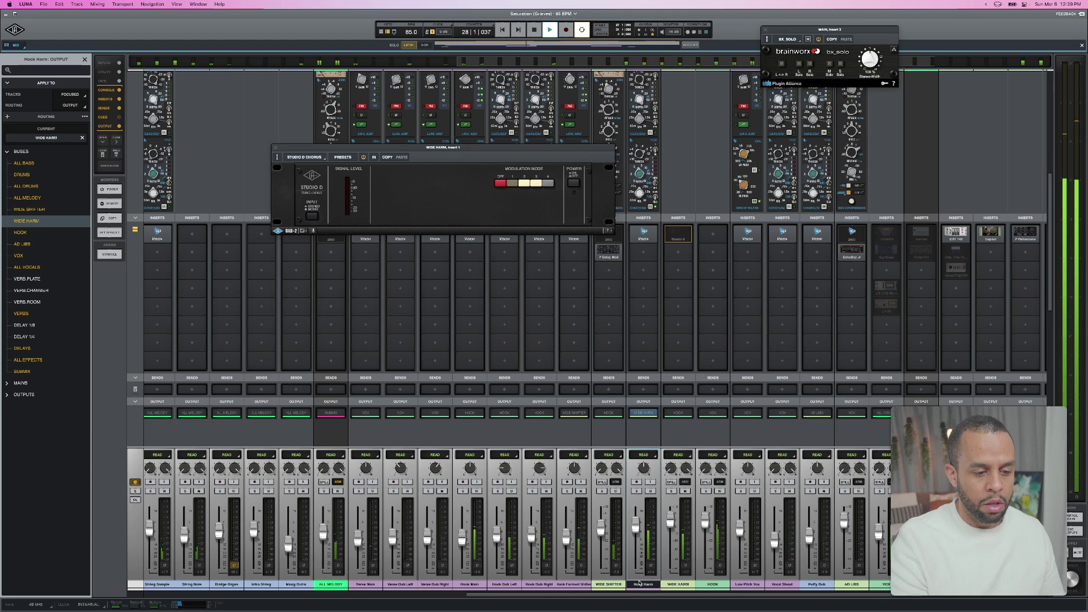
scroll(635, 109, up, 4)
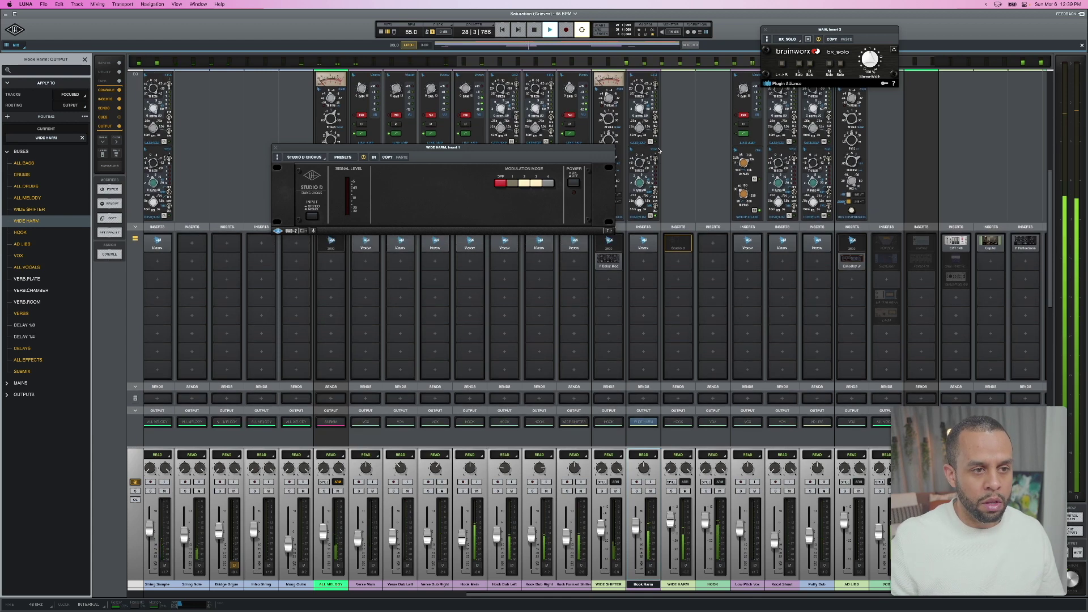
click(635, 107)
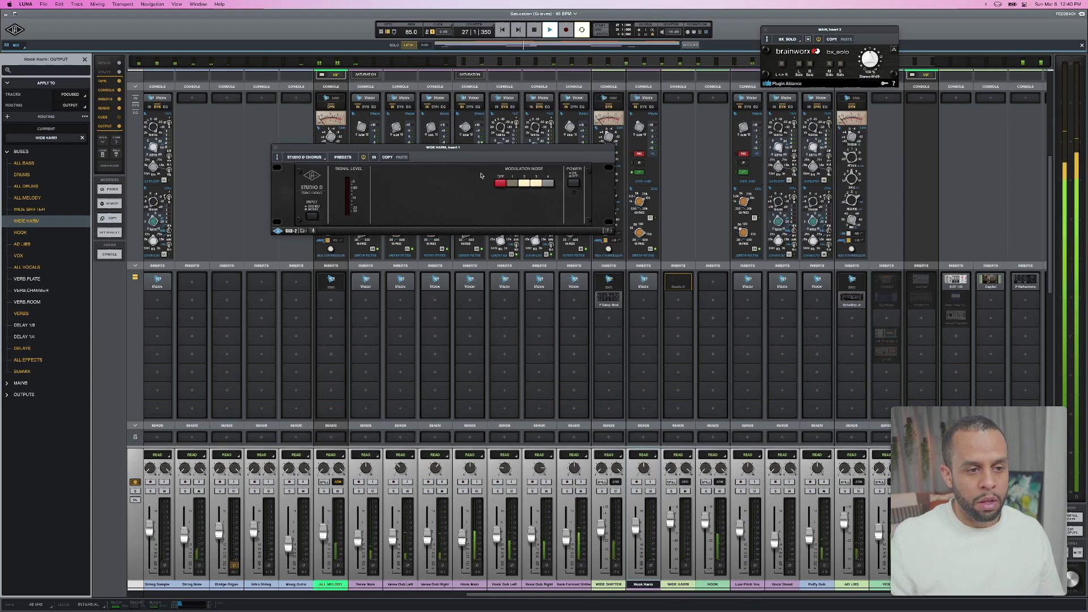
Toggle the Studio D Chorus power once more and remove the plug-in from the WIDE HARM bus.
click(574, 183)
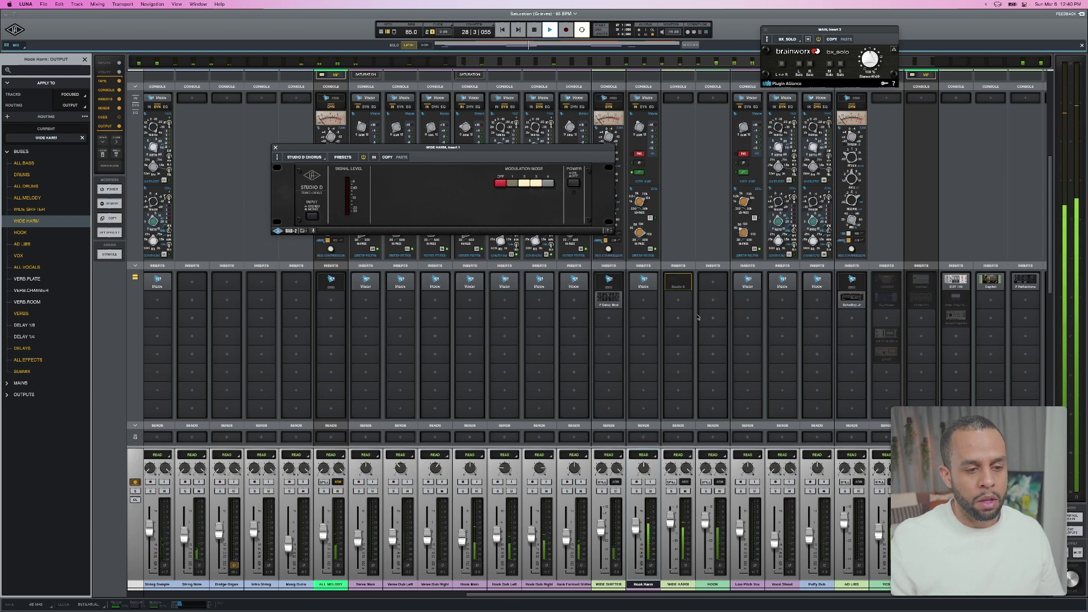
right_click(679, 279)
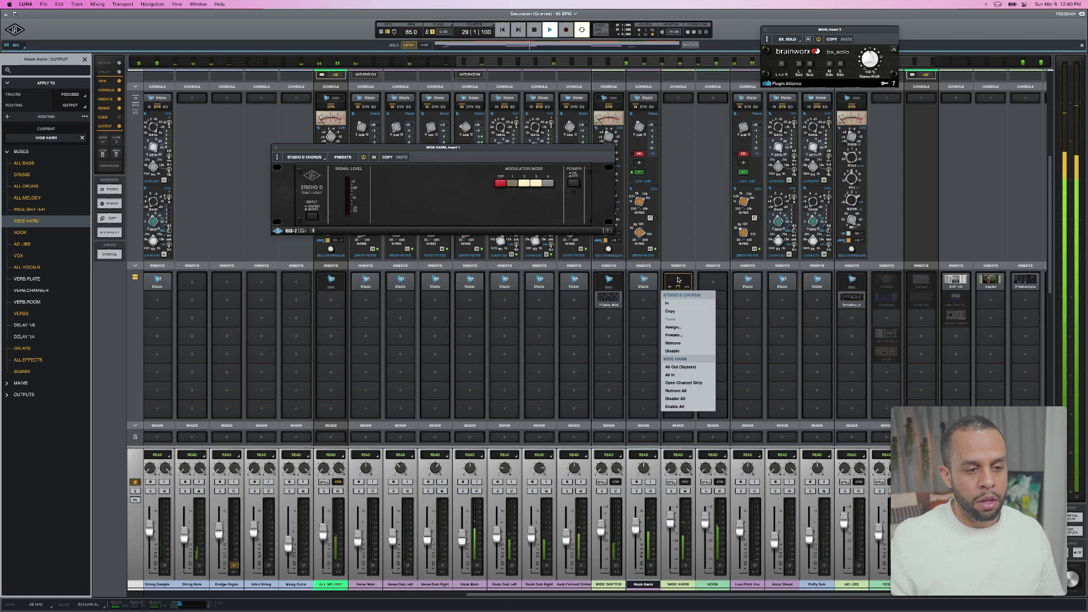
click(679, 343)
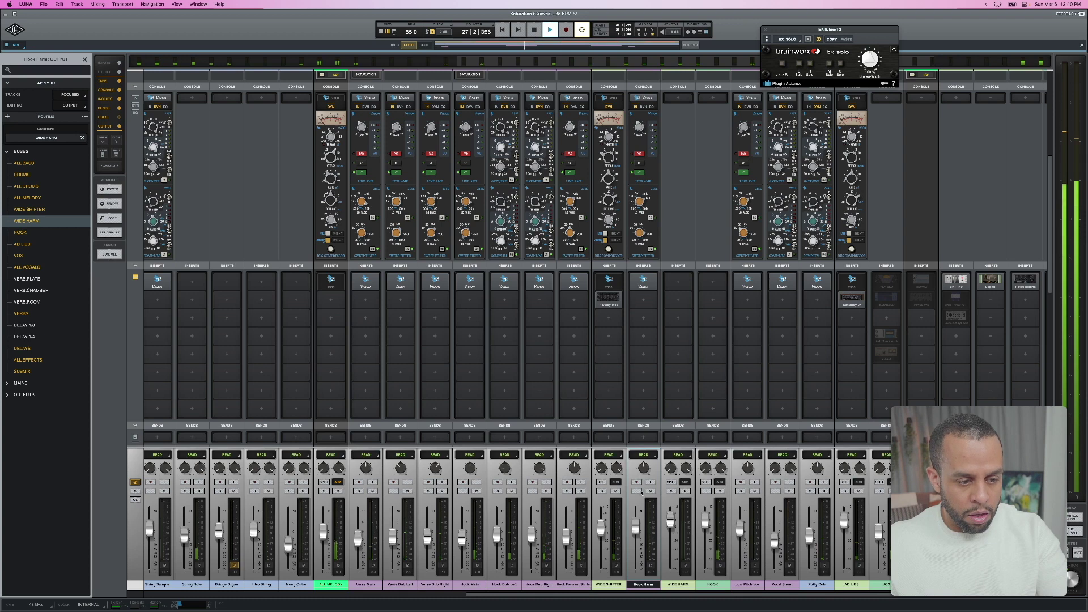
Route the Hook Harm track's output to the HOOK bus and delete the WIDE HARM bus.
scroll(644, 369, down, 4)
click(645, 367)
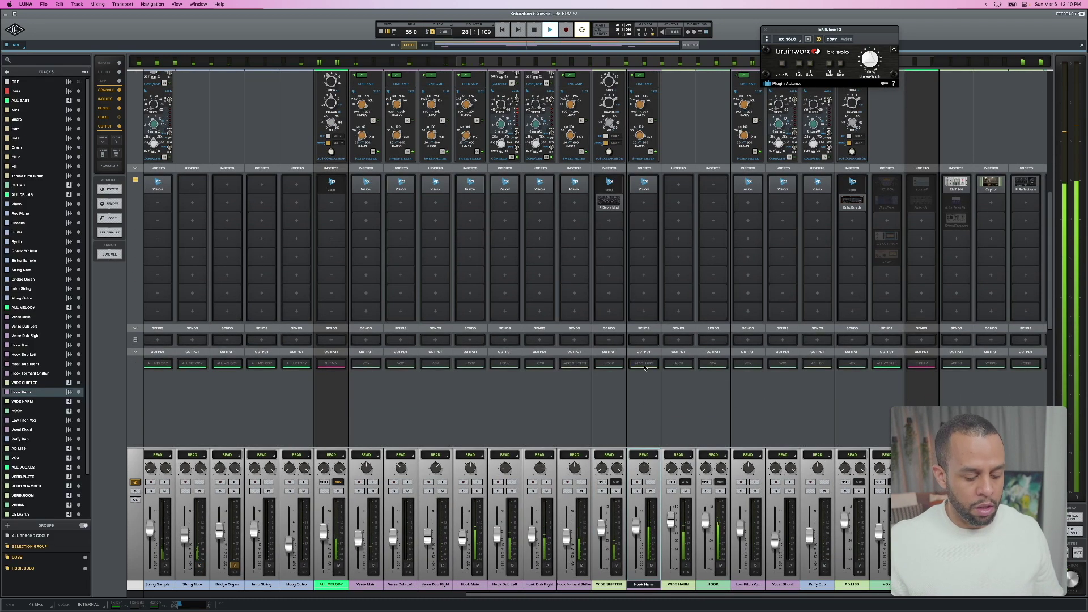
click(645, 368)
text(hoo)
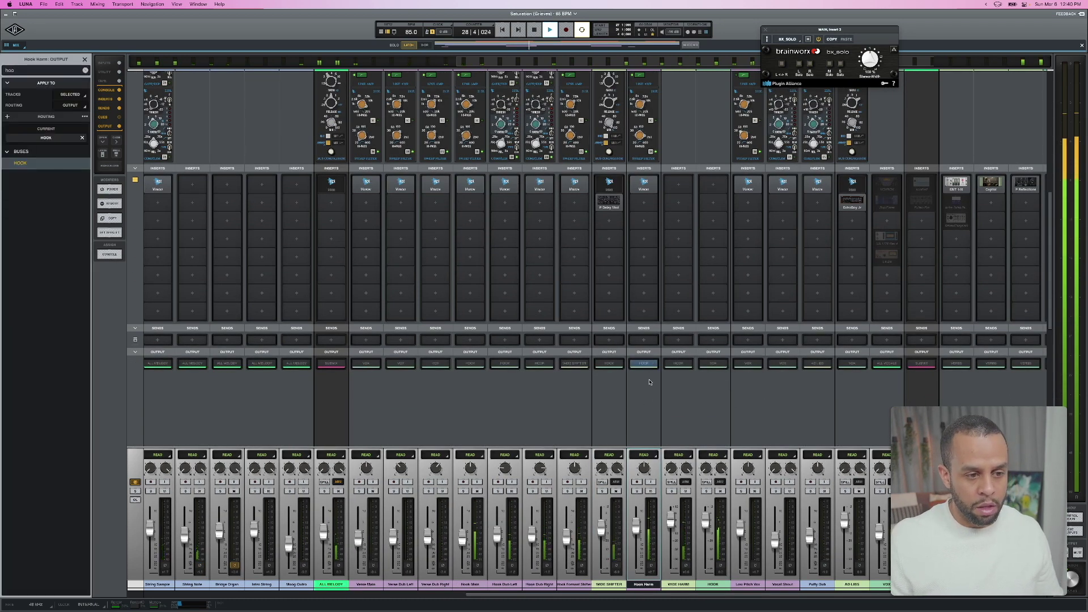
click(676, 576)
right_click(676, 576)
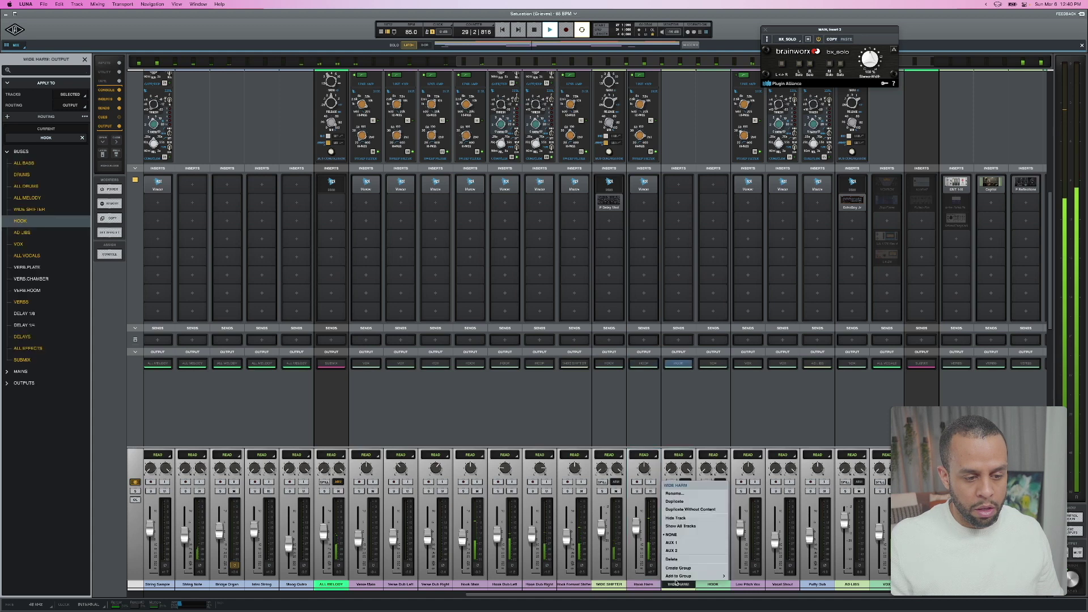
click(676, 558)
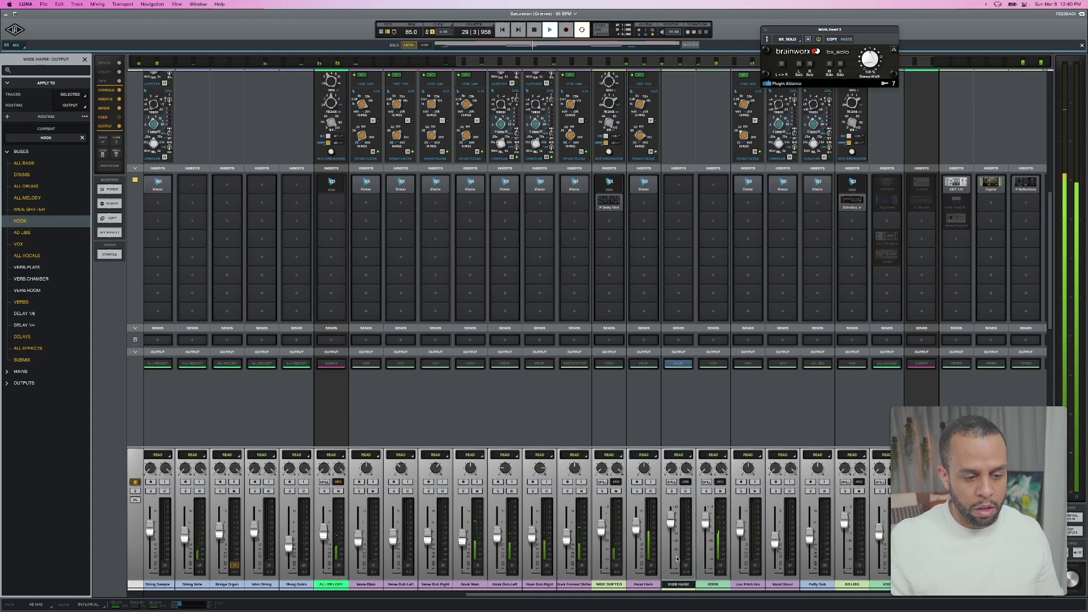
click(644, 584)
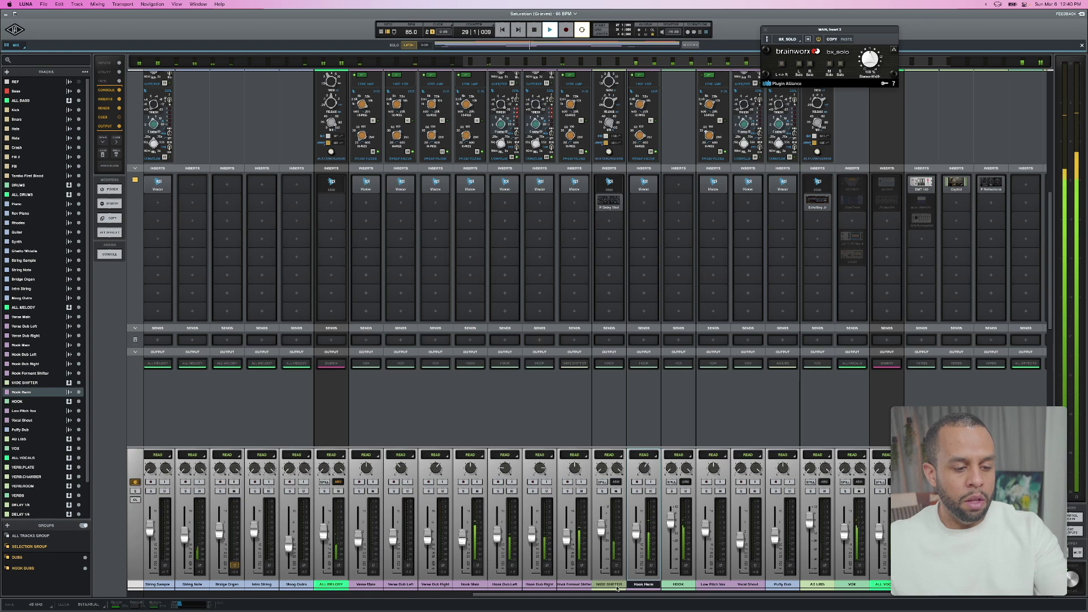
click(617, 587)
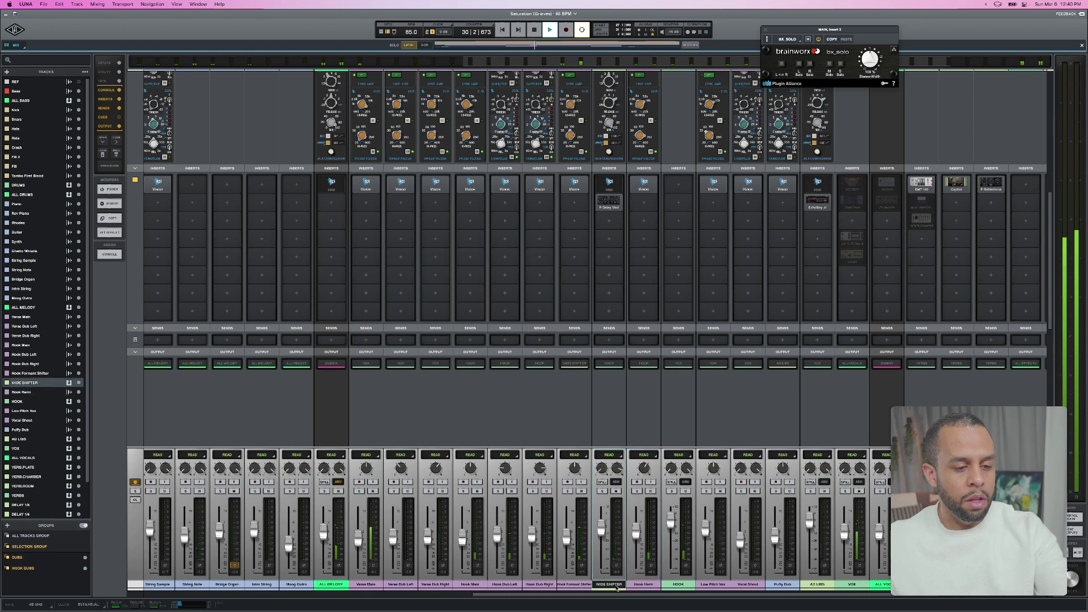
click(641, 586)
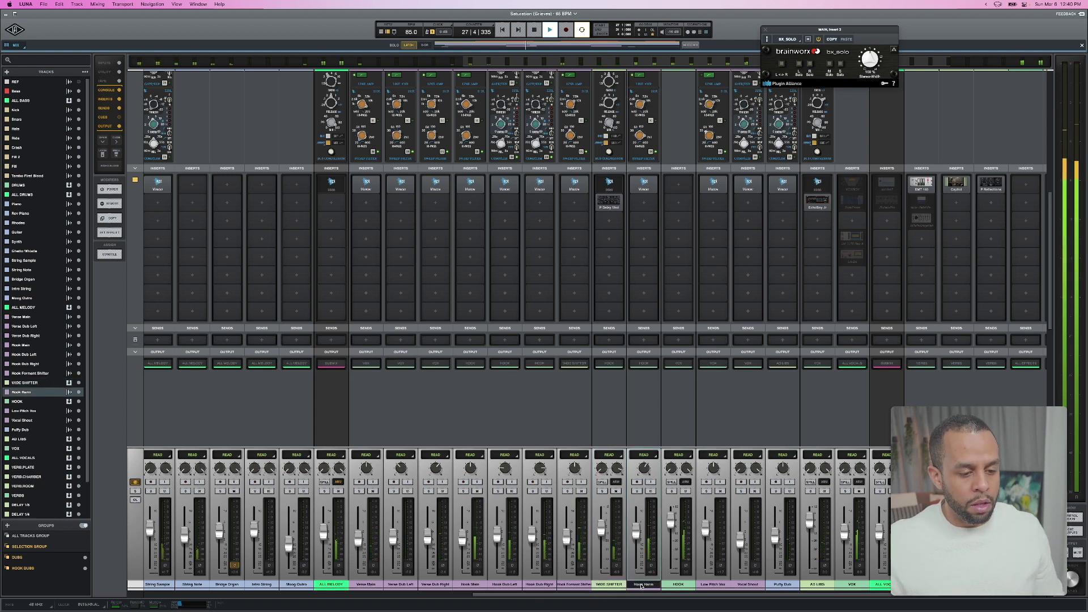
Check the bus compressor options for the HOOK bus's console slot without choosing one.
scroll(667, 206, up, 5)
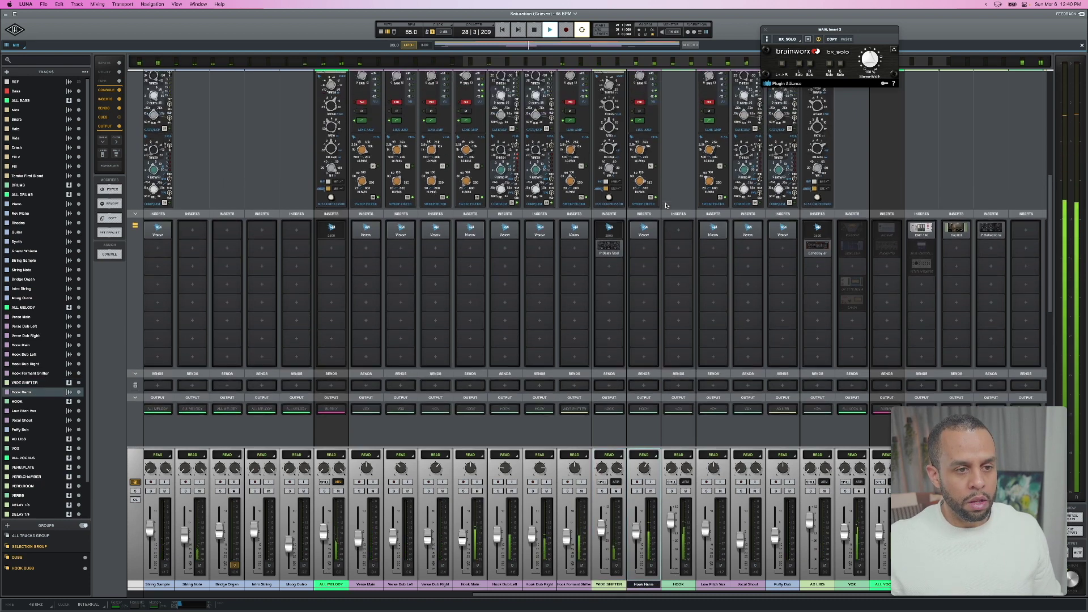
scroll(667, 205, up, 3)
click(679, 180)
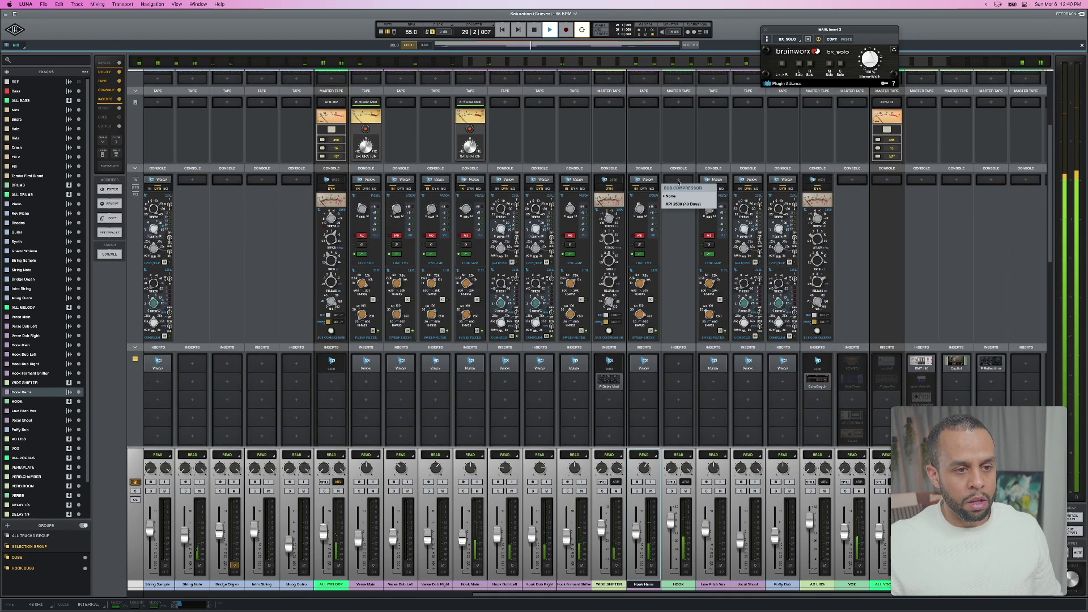
click(678, 269)
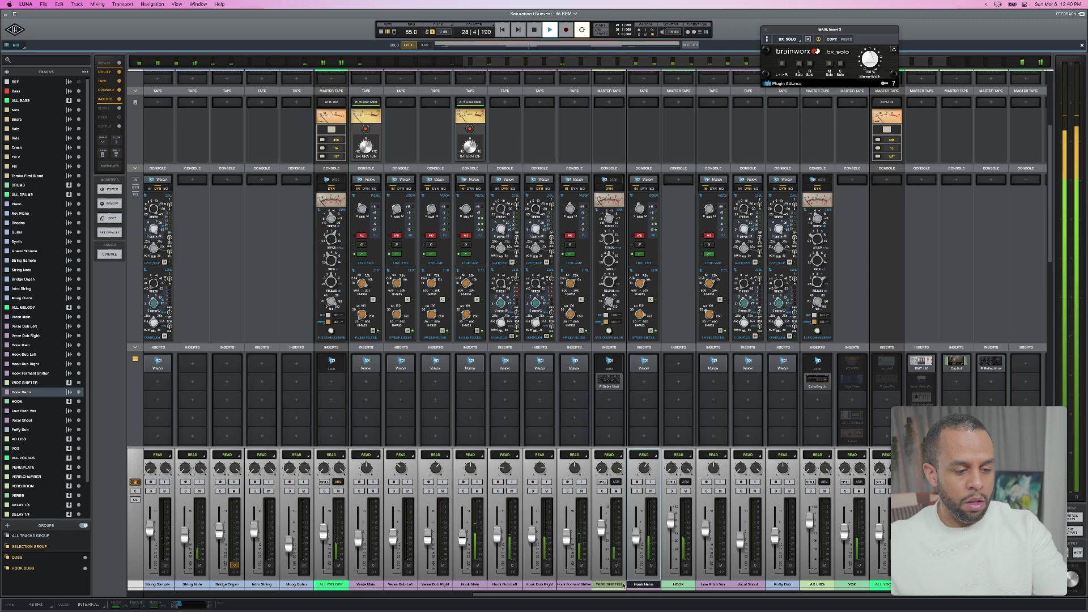
Remove the API 2500 bus compressor from the WIDE SHIFTER bus.
click(623, 586)
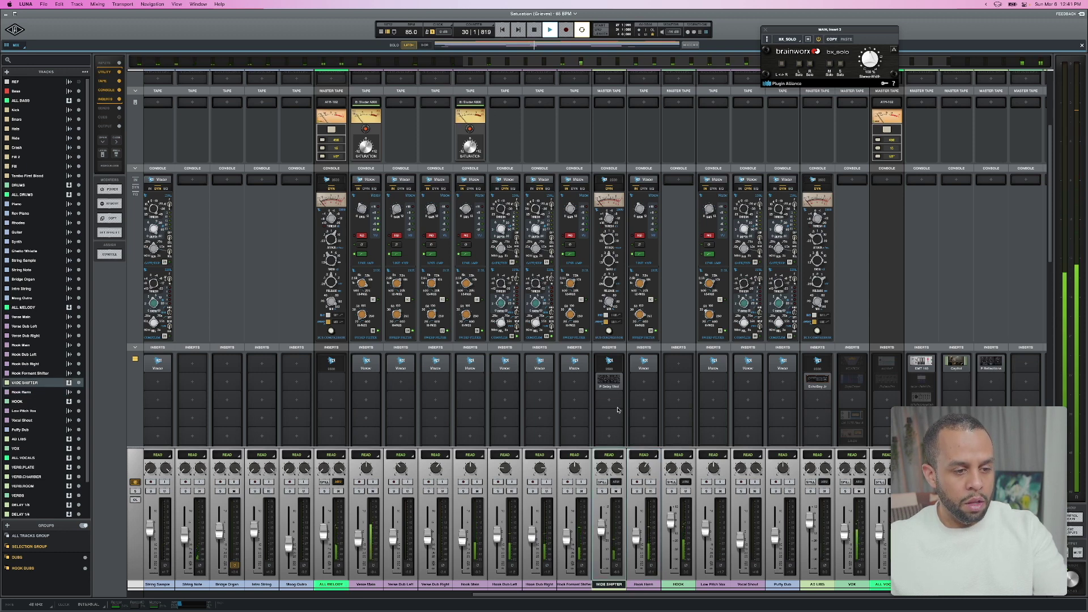
click(618, 369)
click(611, 394)
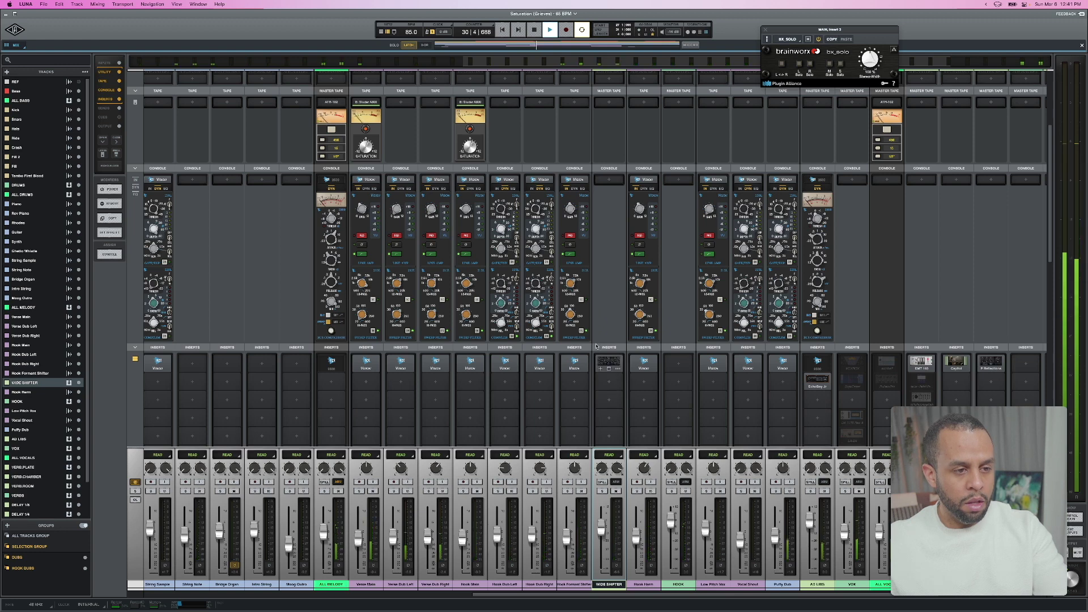
Solo the Hook Formant Shifter track and adjust Pan A and Pan B in the WIDE SHIFTER bus's delay modulation plug-in.
click(577, 586)
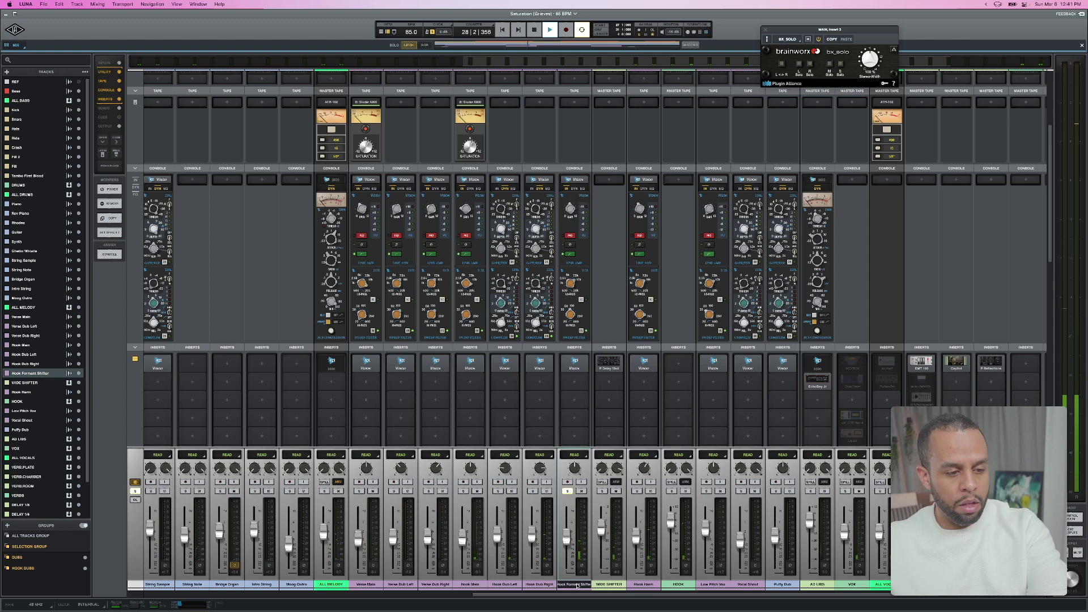
click(609, 368)
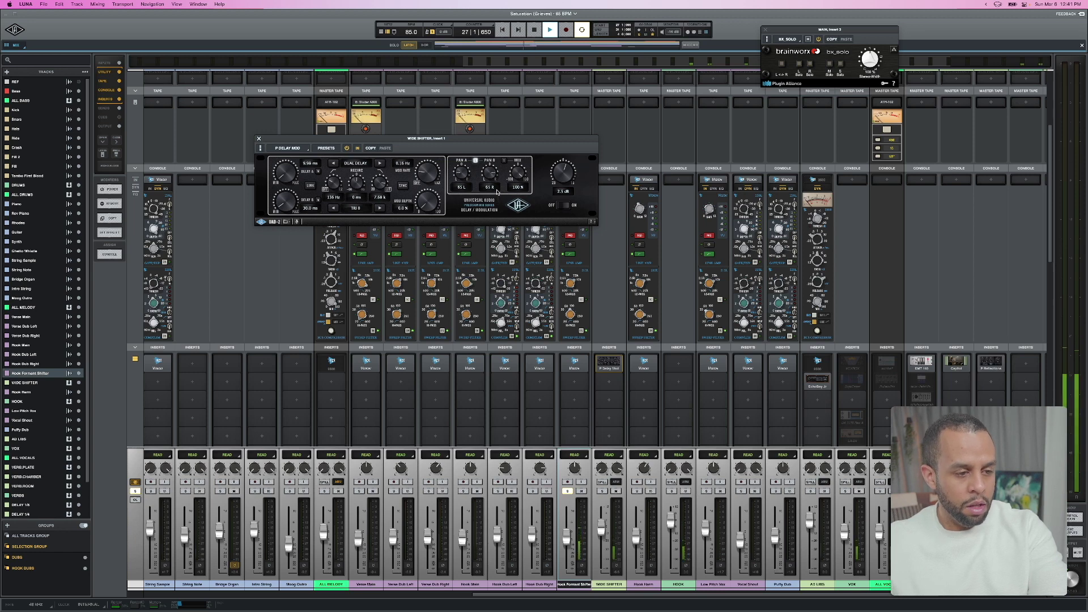
scroll(491, 181, down, 3)
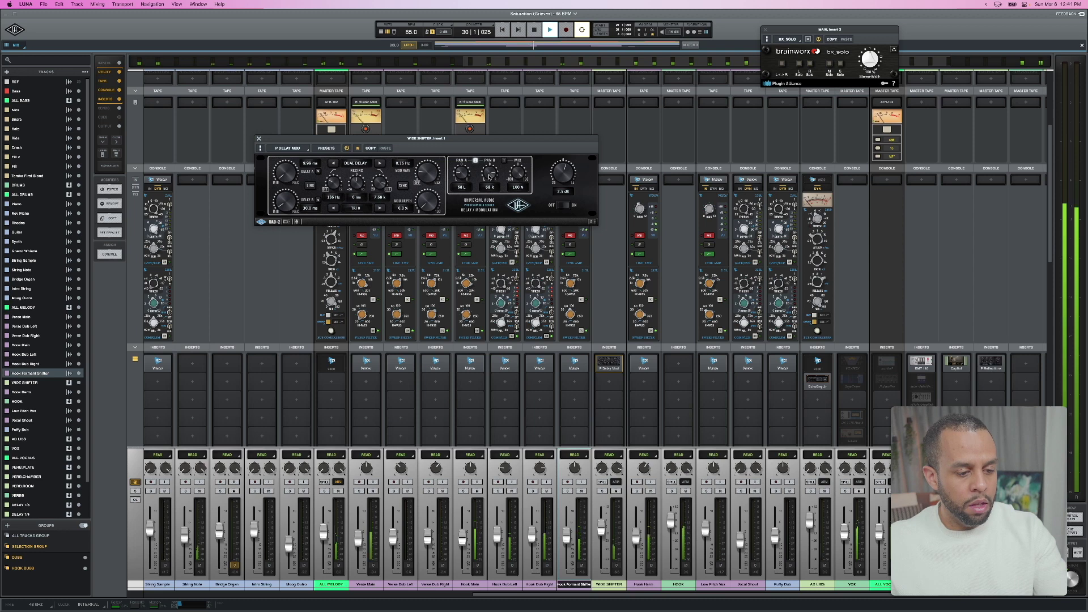
Restart playback from the beginning of the song and close the WIDE SHIFTER delay plug-in.
key(space)
key(space)
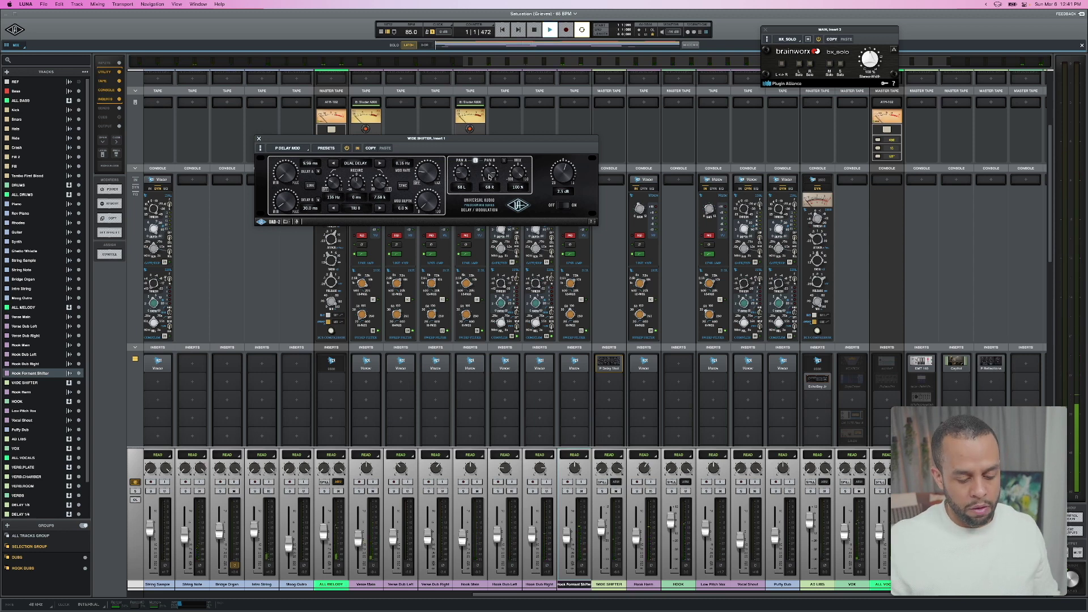
click(259, 139)
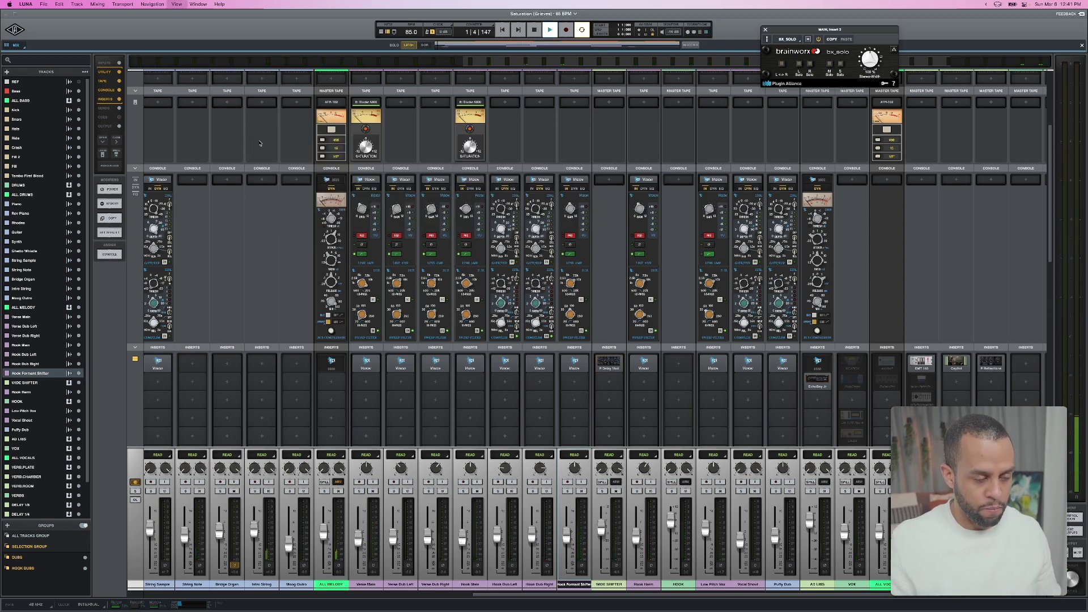
Select the Piano track in the timeline and bring its channel into view in the mixer.
key(super+equal)
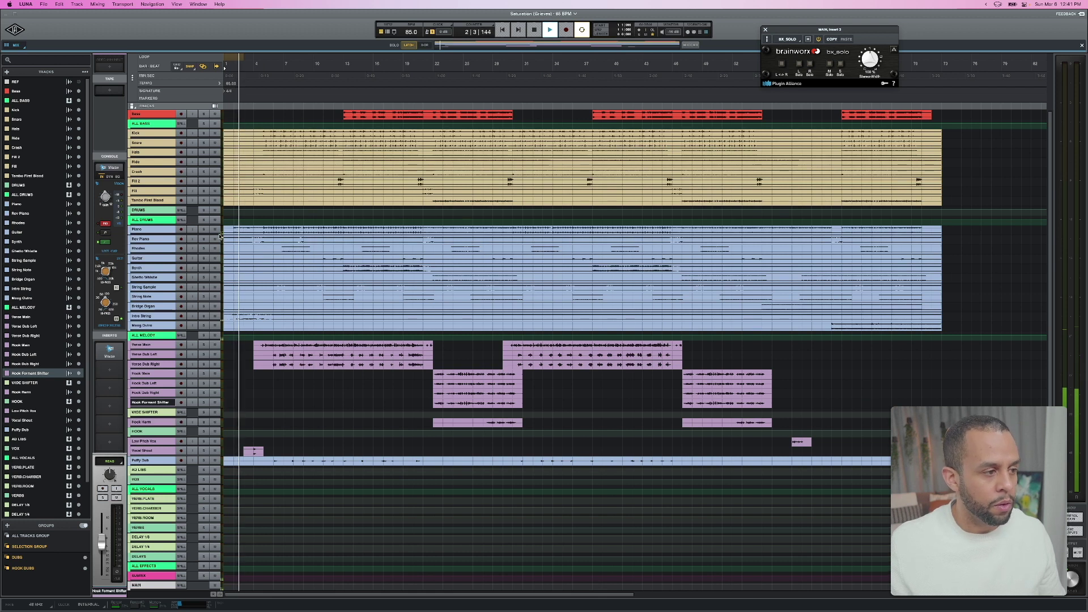
click(165, 230)
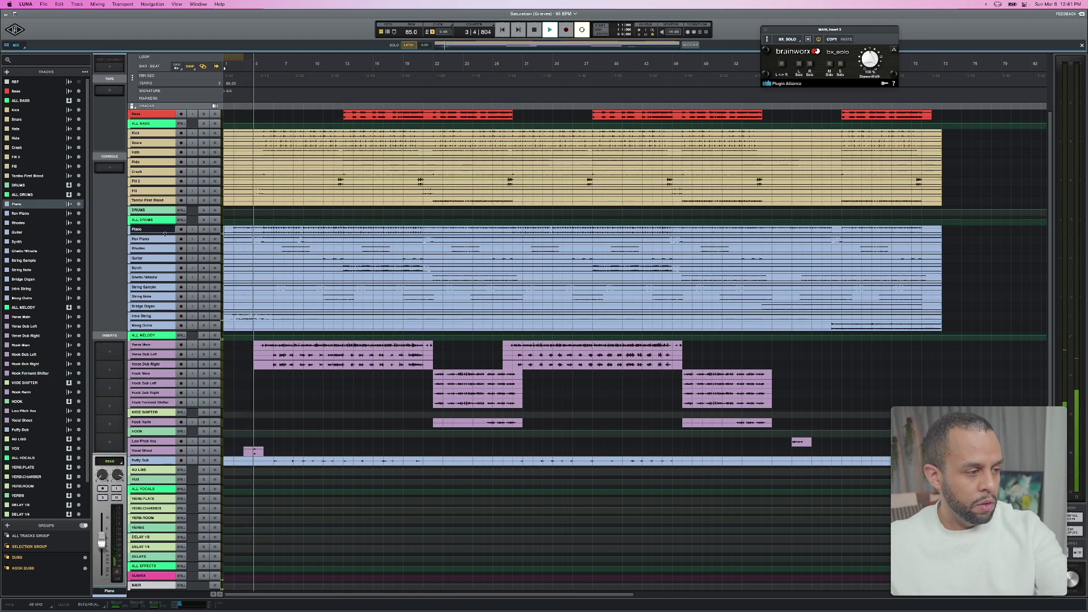
key(super+equal)
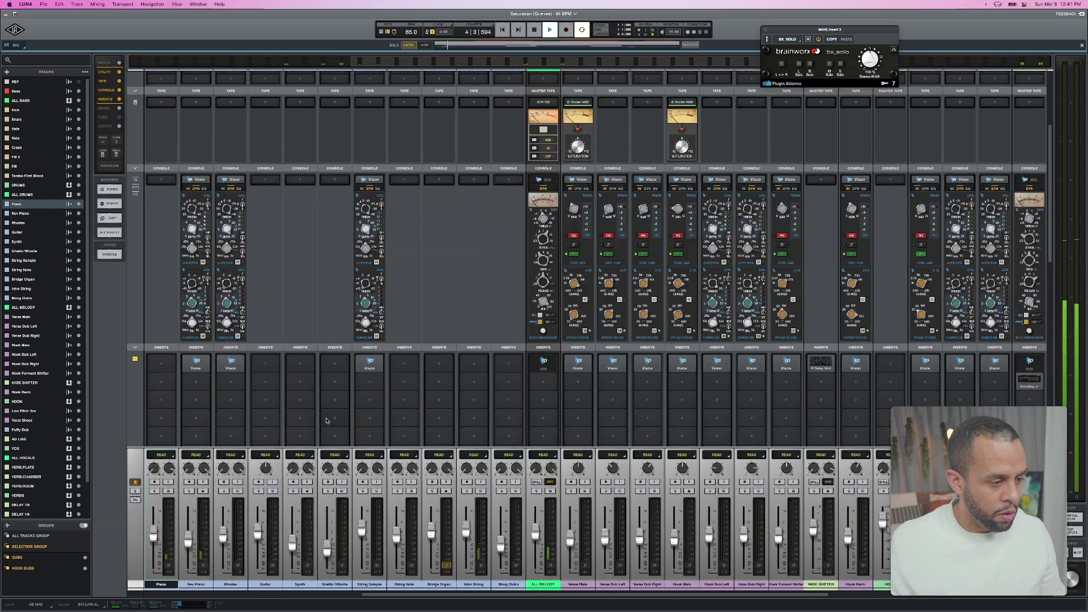
scroll(309, 454, left, 4)
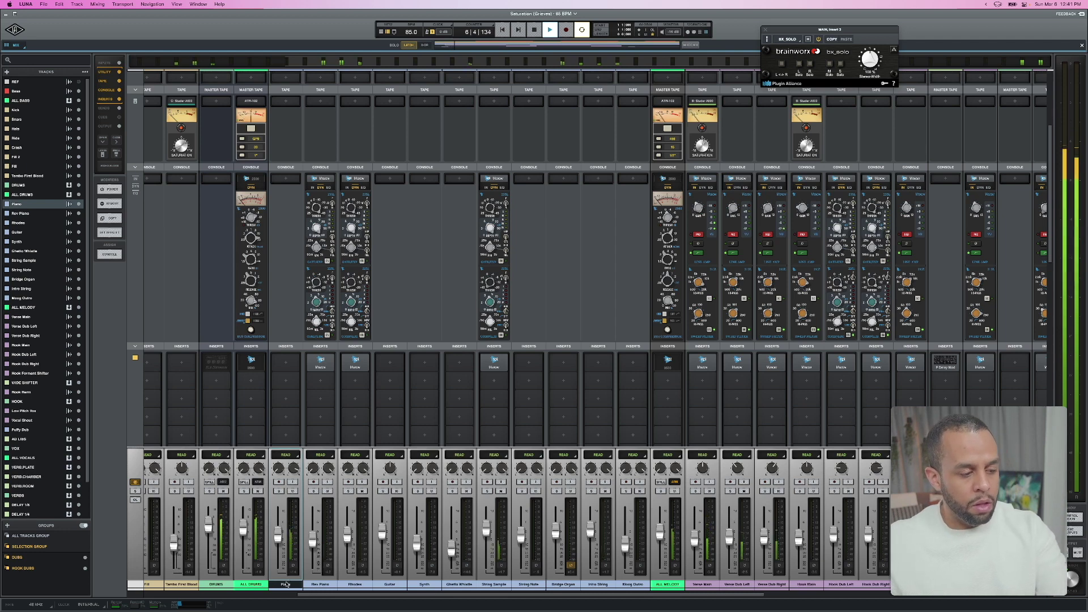
Go through the Rev Piano and Rhodes channels in the mixer and enlarge the Rhodes track in the timeline.
click(314, 585)
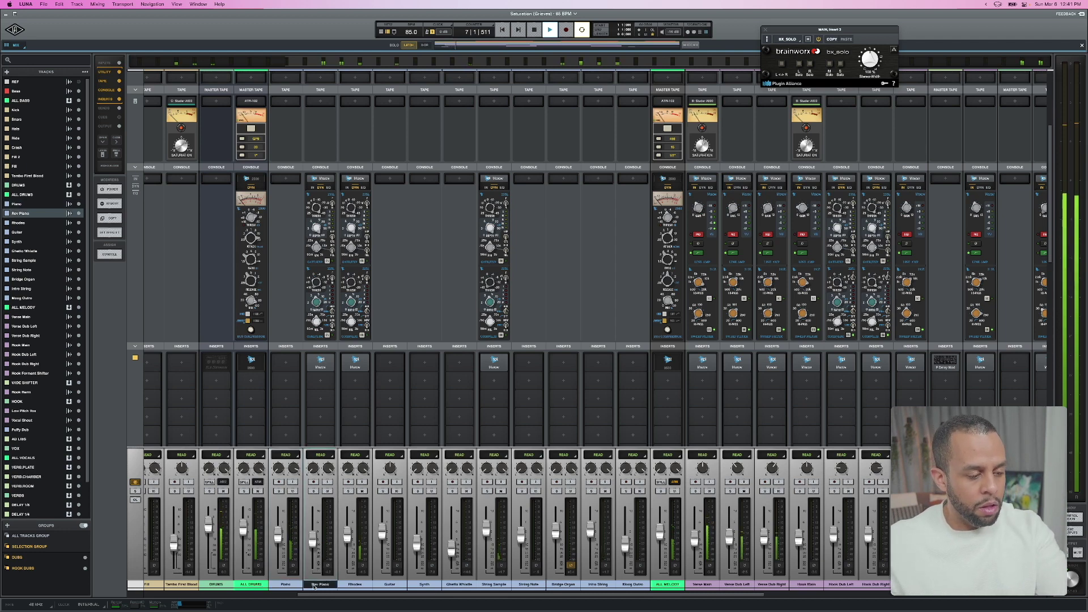
click(348, 585)
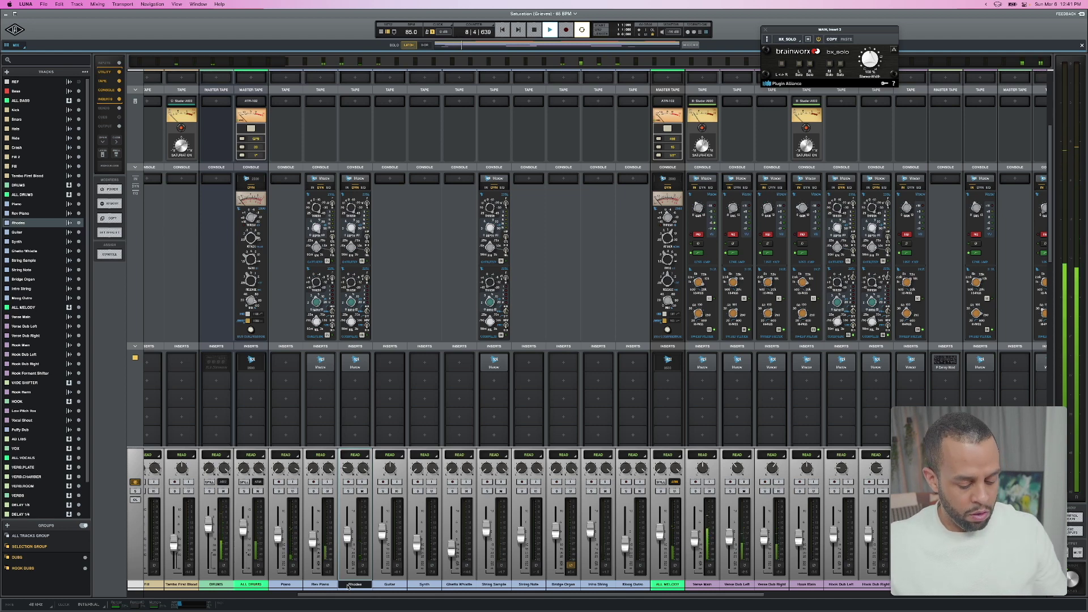
key(super+equal)
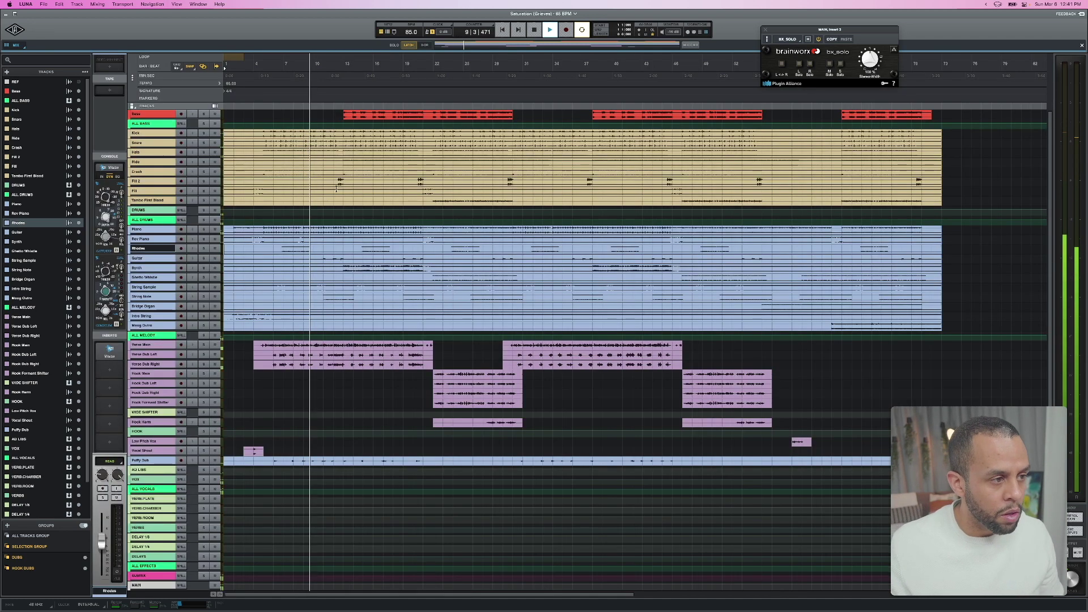
key(ctrl+Up)
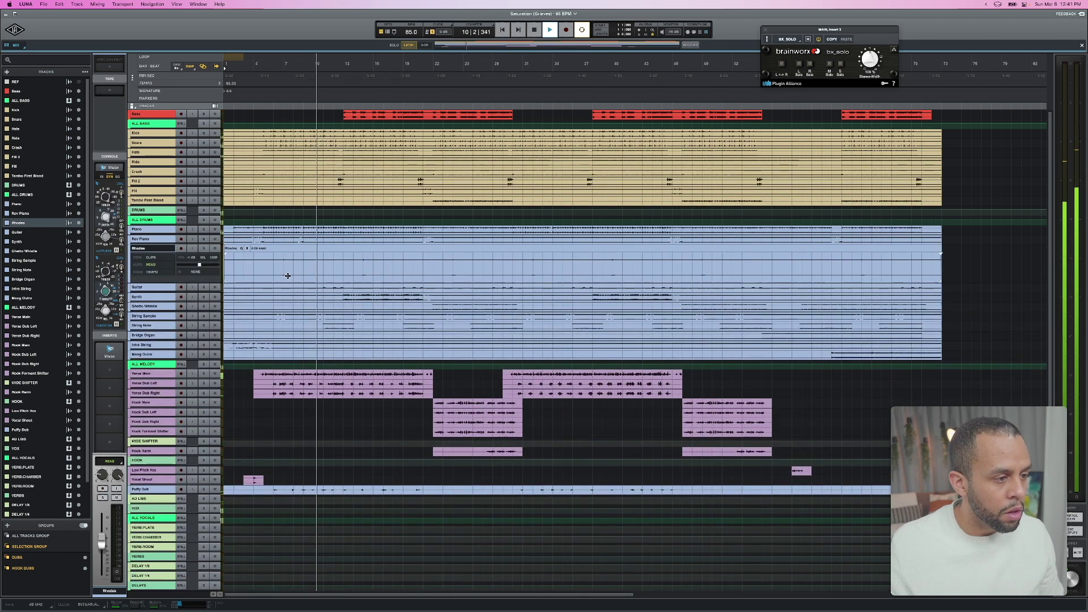
key(ctrl+Up)
Play the song from bar 6 and display the dynamics section of the Rhodes channel strip.
click(269, 266)
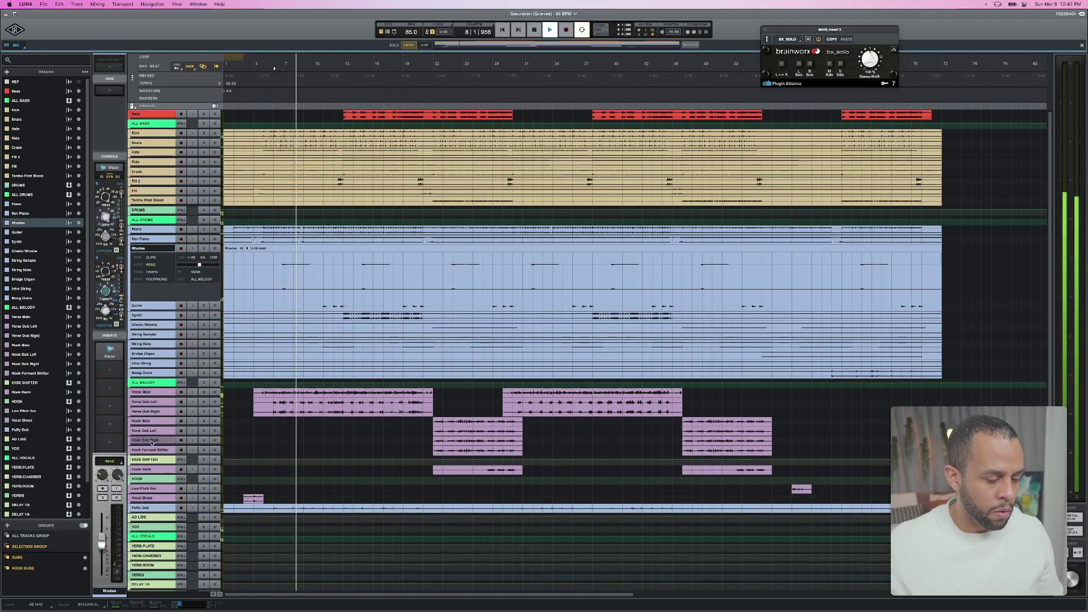
key(space)
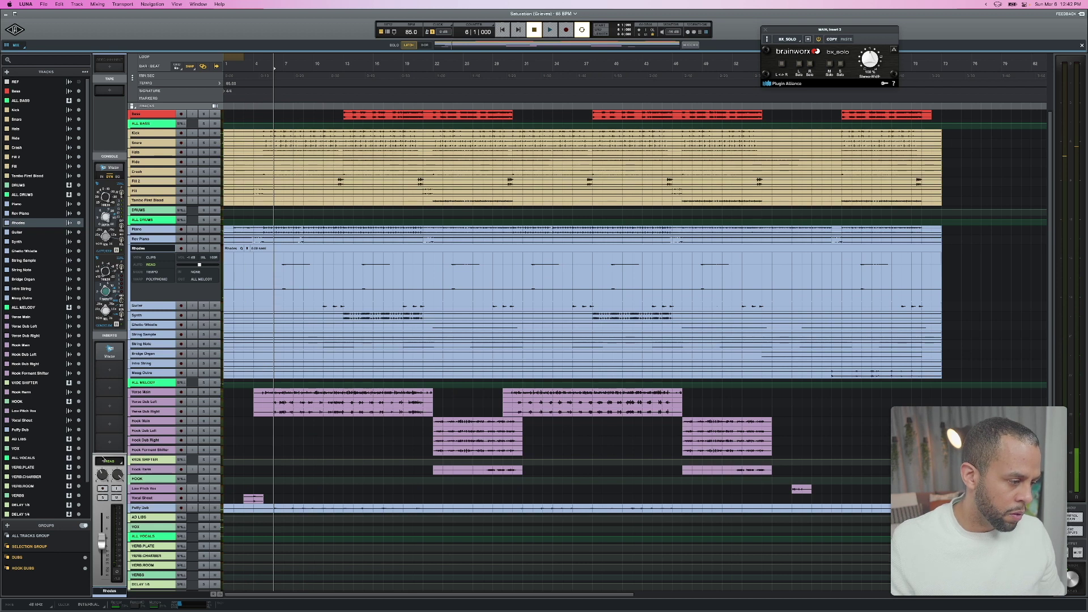
key(space)
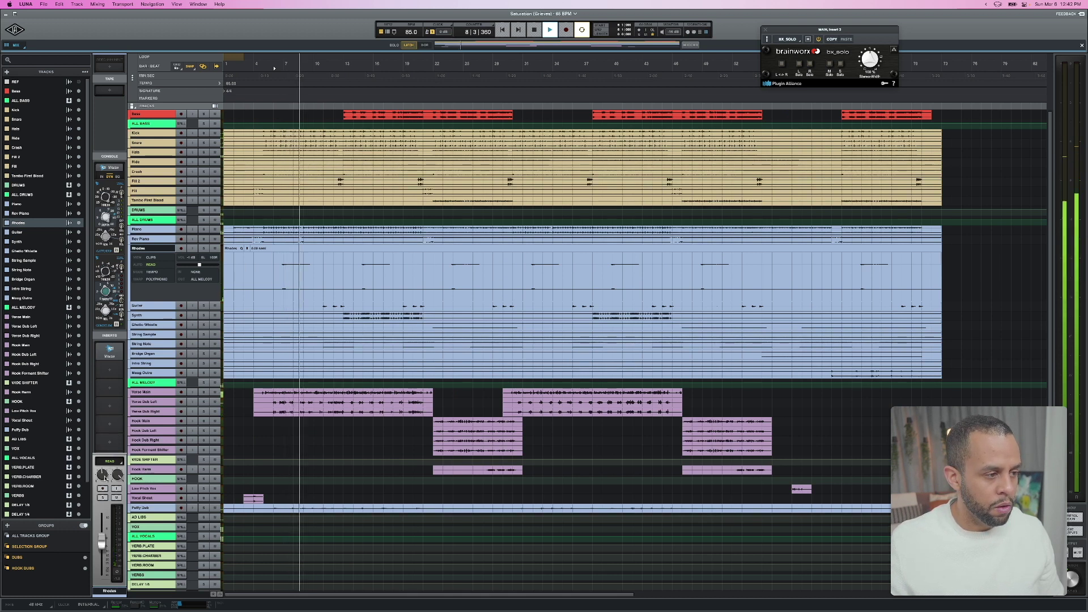
click(101, 177)
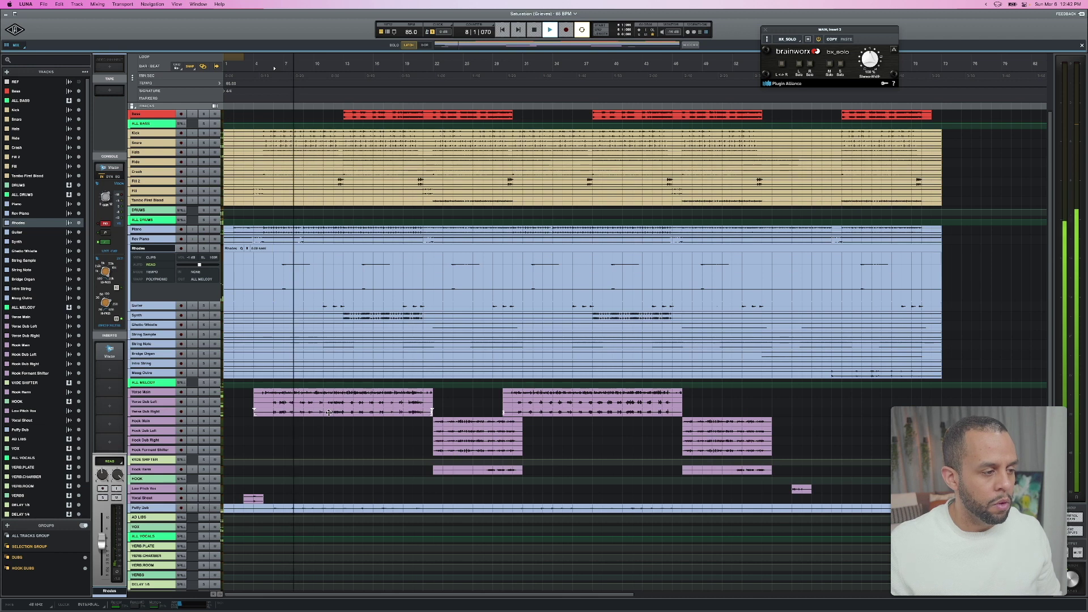
key(z)
click(284, 250)
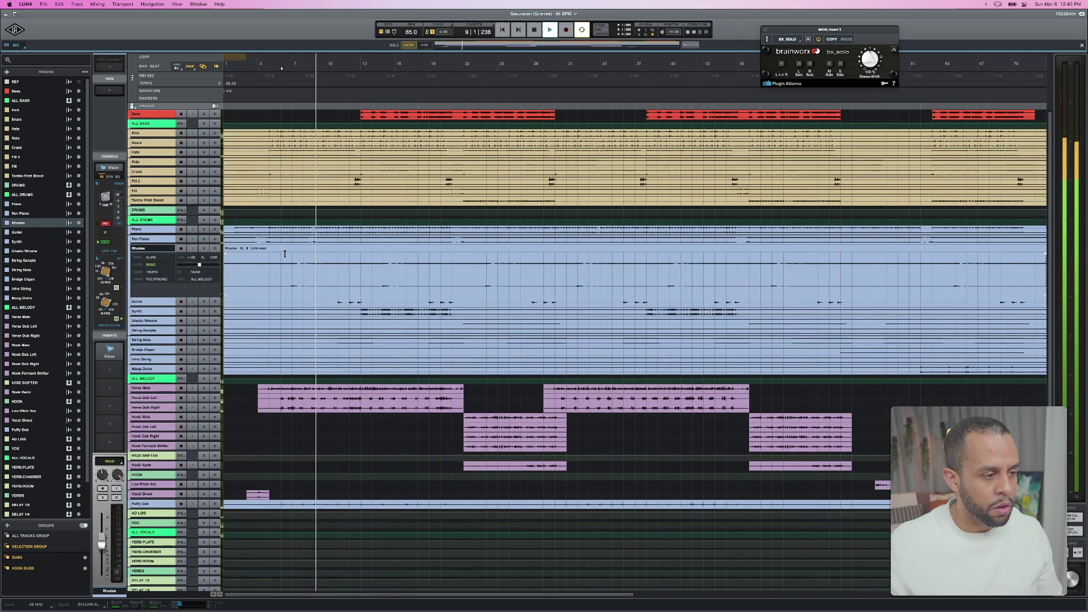
Select the Guitar track and examine its enlarged waveform up close.
click(336, 303)
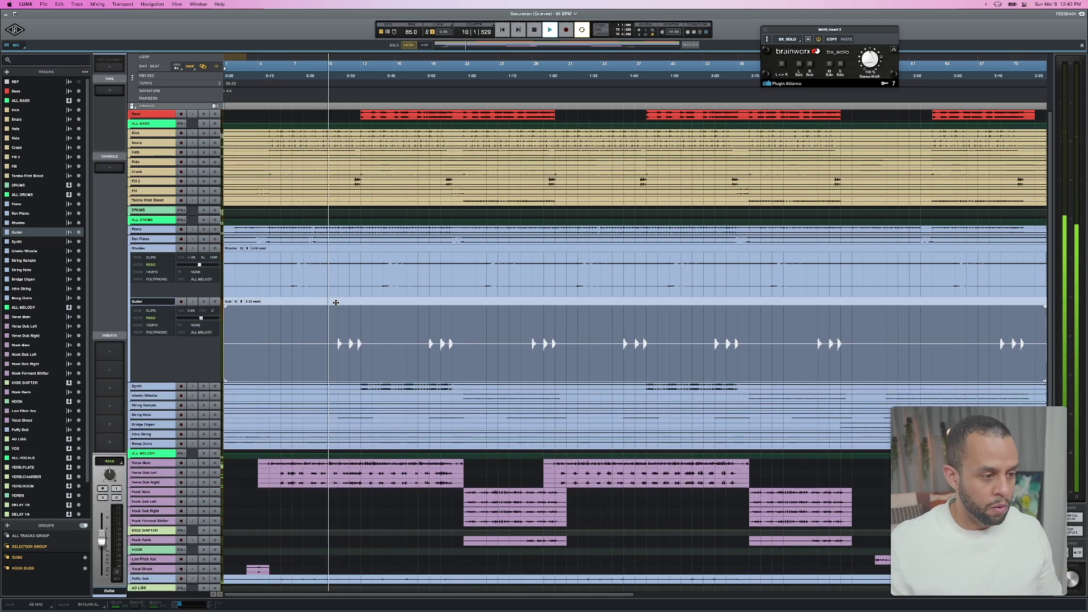
key(super+bracketright)
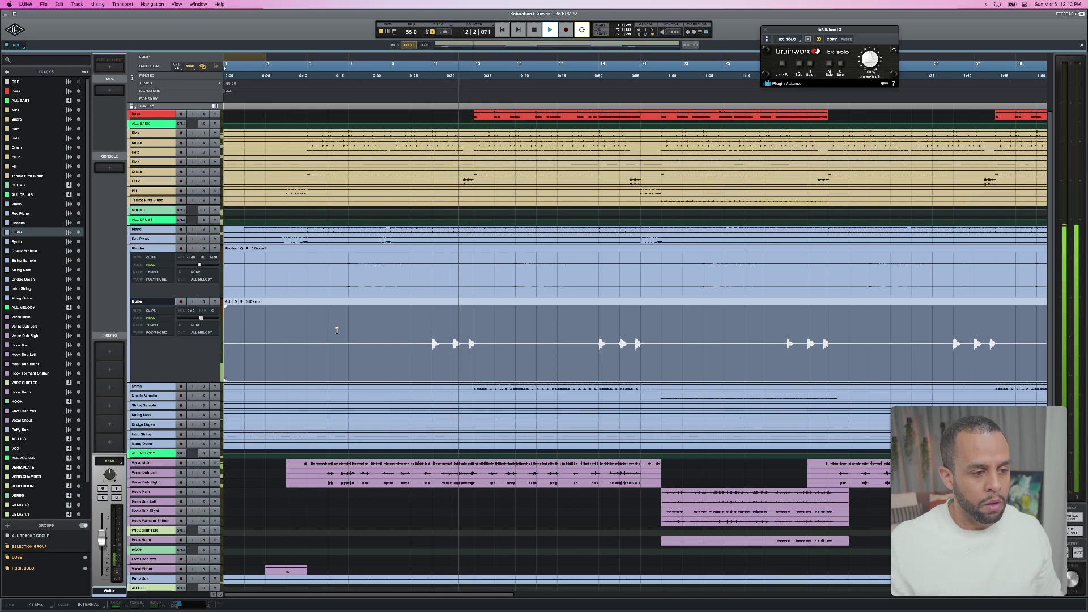
key(super+bracketleft)
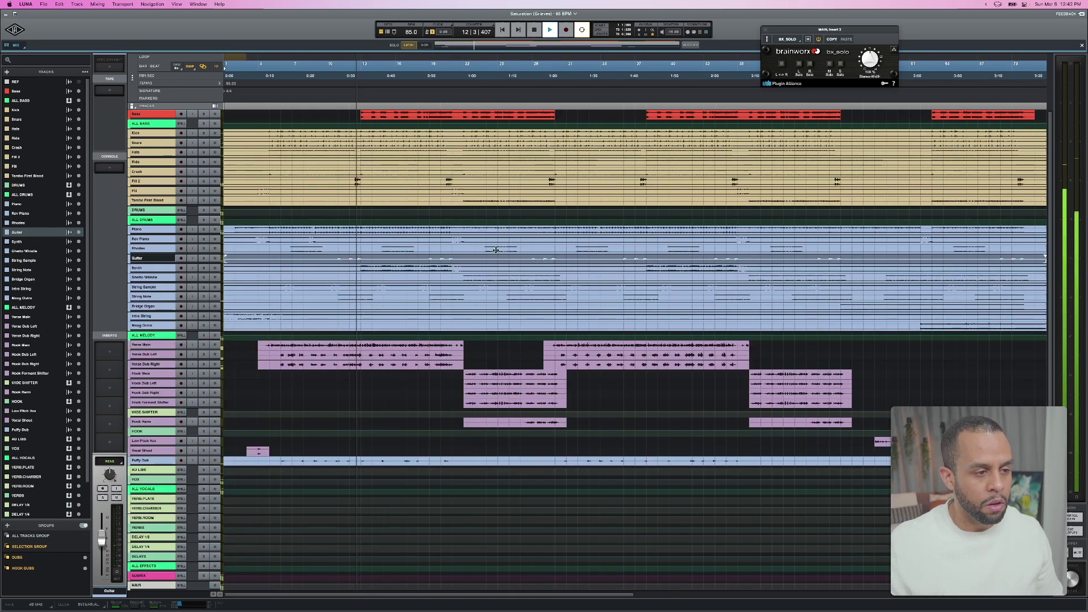
Select the Synth track, enlarge its lane and focus on its first passage in the timeline.
click(386, 270)
key(ctrl+Down)
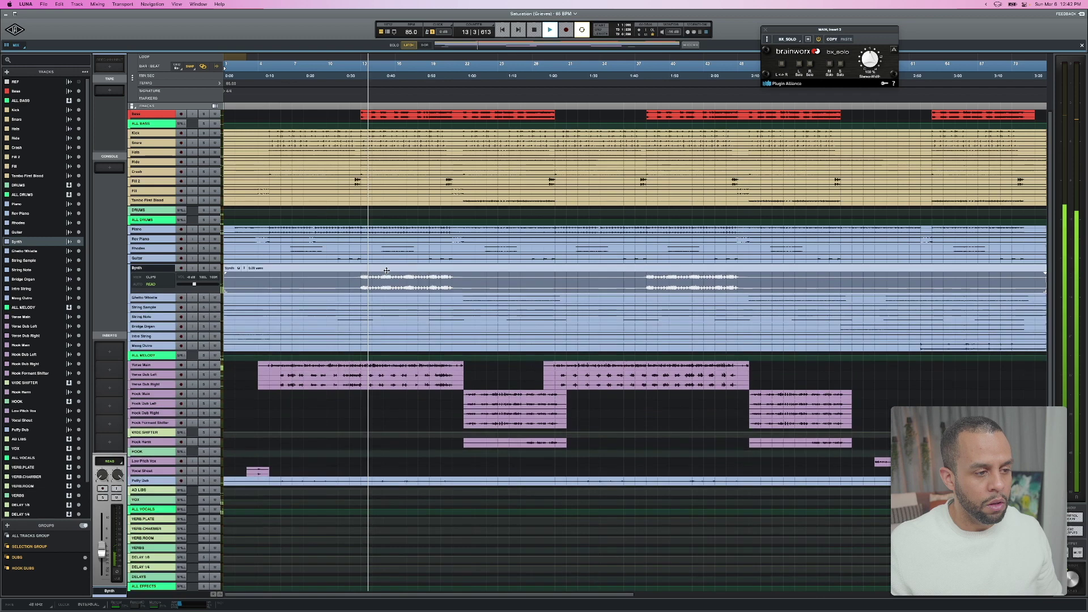
key(ctrl+Down)
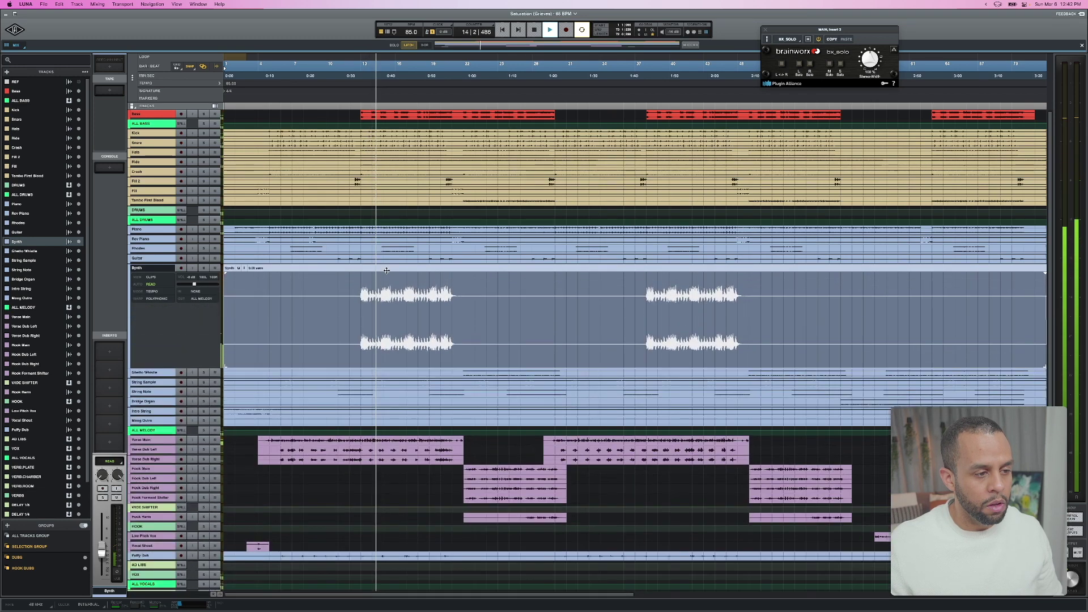
key(ctrl+Right)
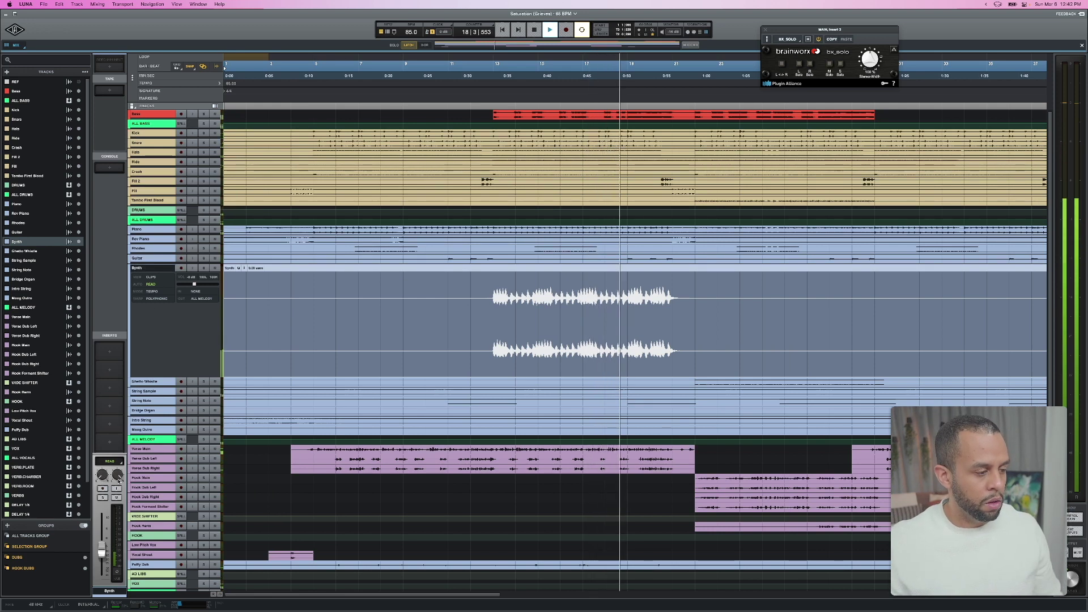
Insert the Soundtoys PanMan plug-in on the Synth track and set its mode to Rhythm Shape.
click(110, 358)
text(panman)
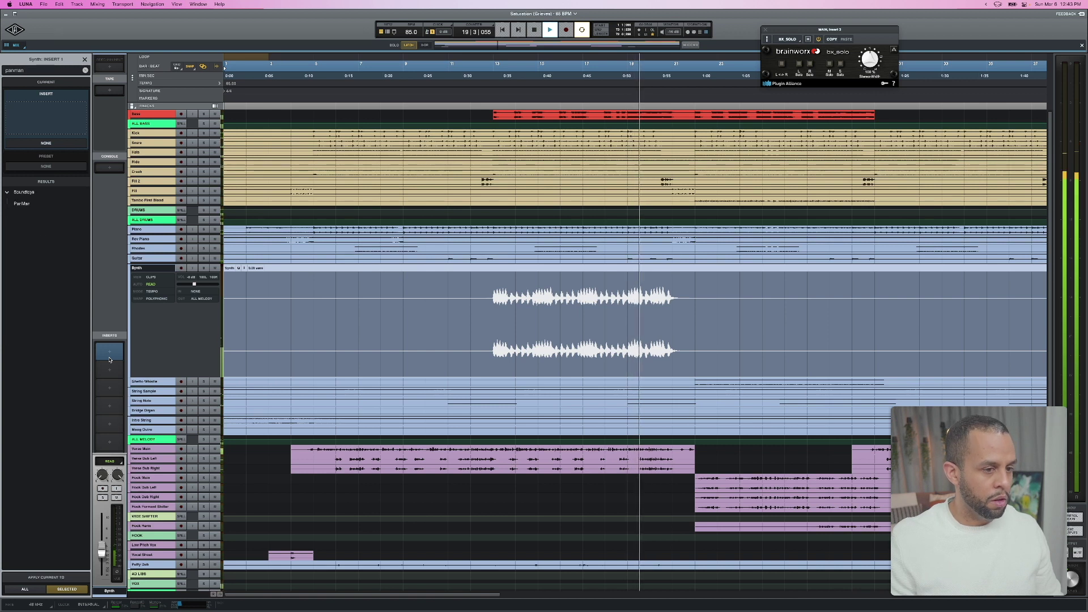
key(Return)
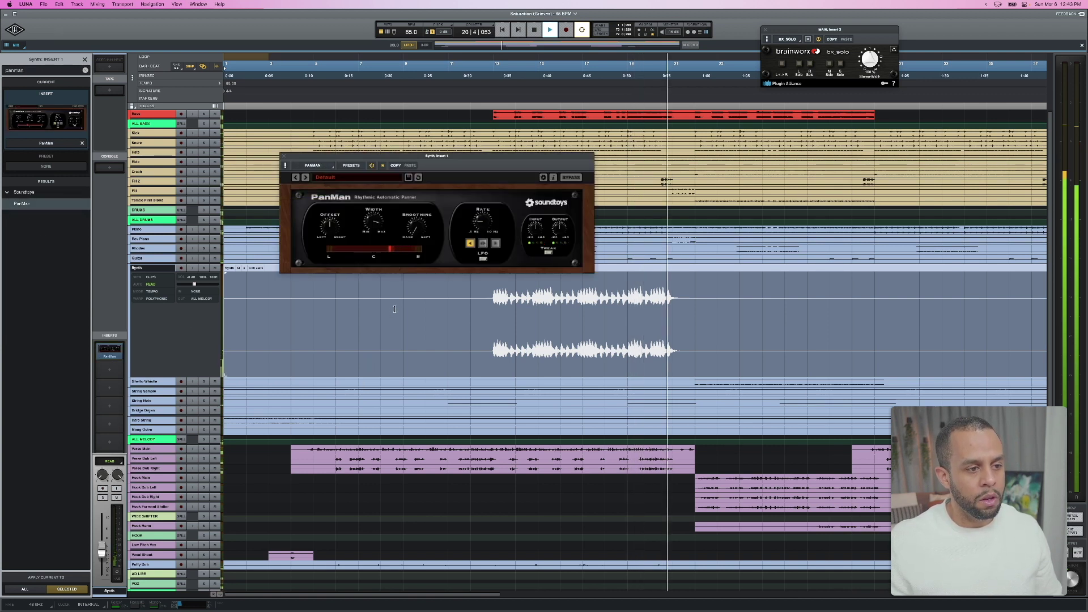
click(486, 245)
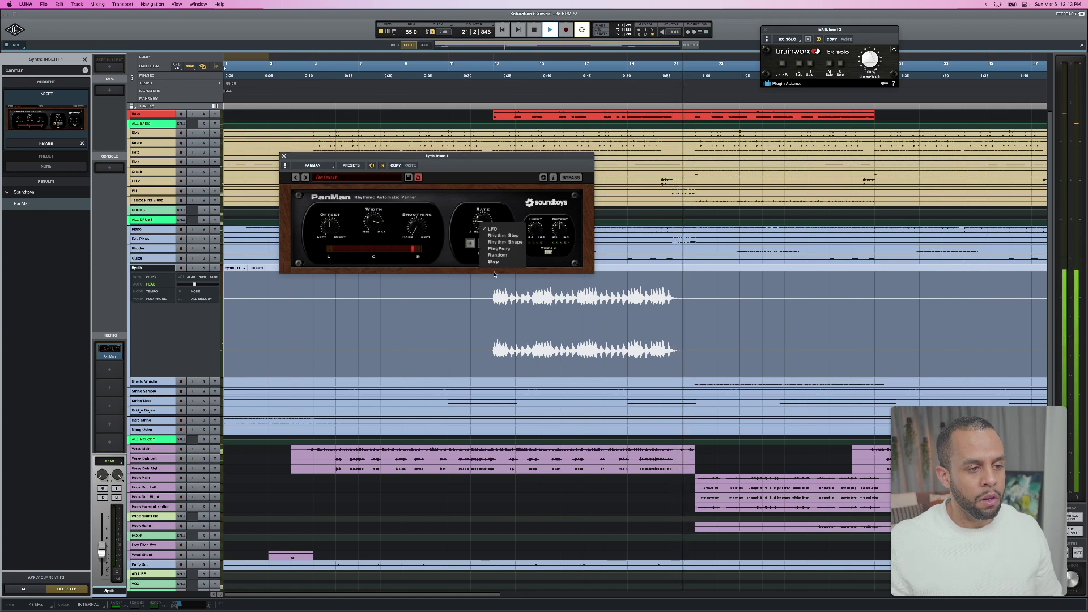
click(505, 243)
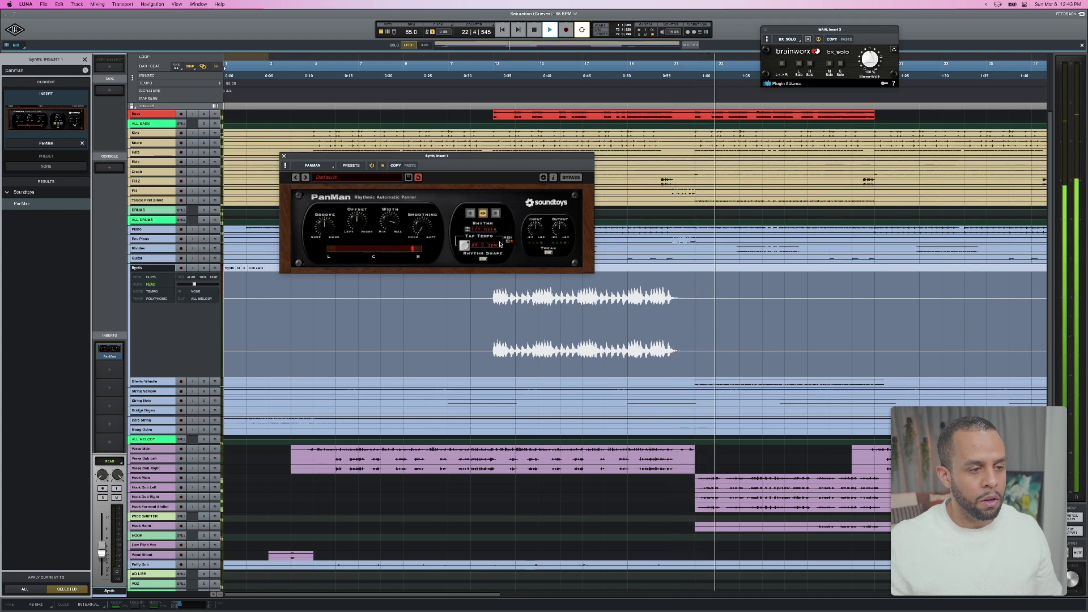
Set PanMan's rhythm length to 2 bars and play the Synth passage from bar 13.
click(478, 230)
mouse_move(488, 240)
click(527, 238)
key(space)
key(space)
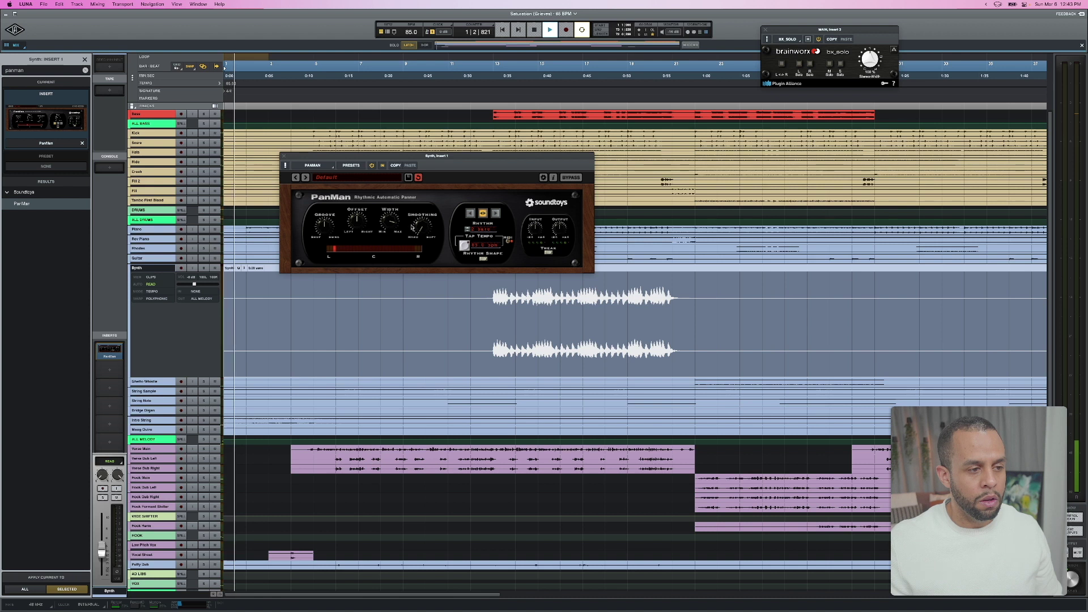
click(496, 318)
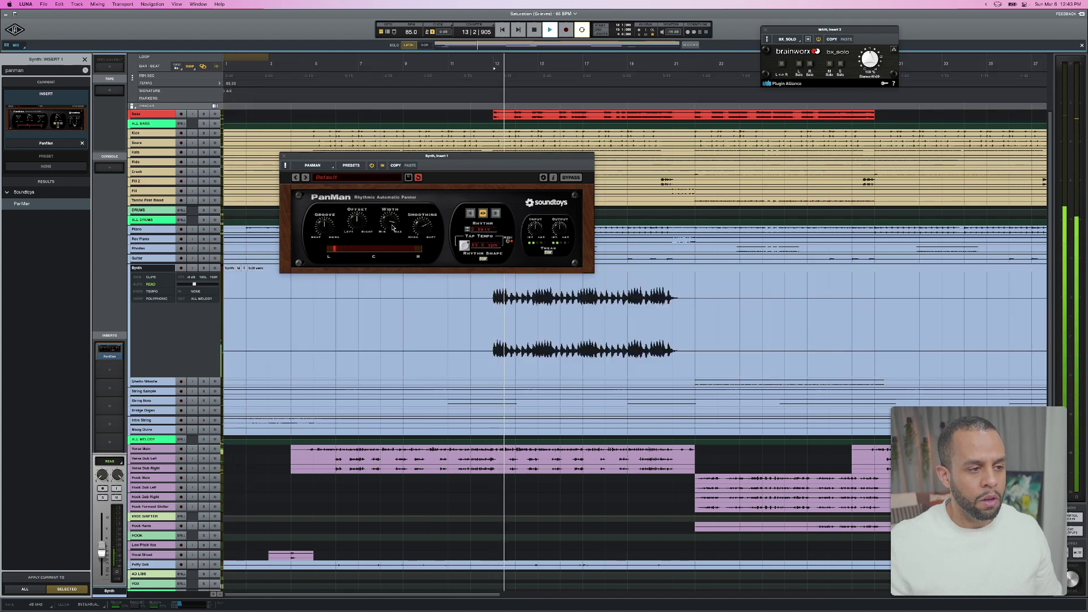
Change PanMan's rhythm length to 4 bars and replay the Synth passage from bar 13.
click(468, 231)
mouse_move(496, 240)
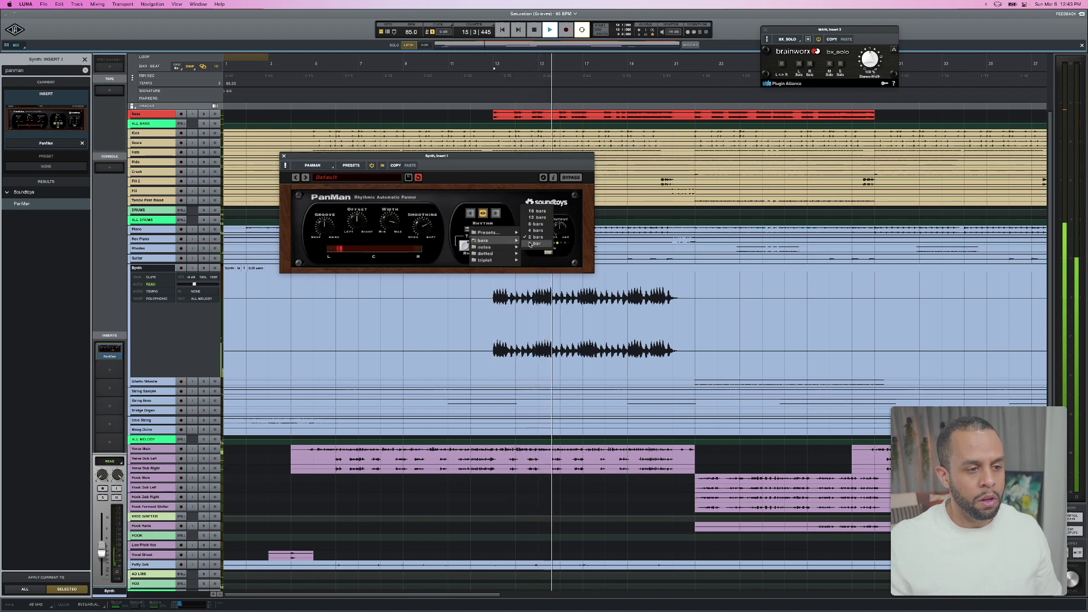
click(533, 231)
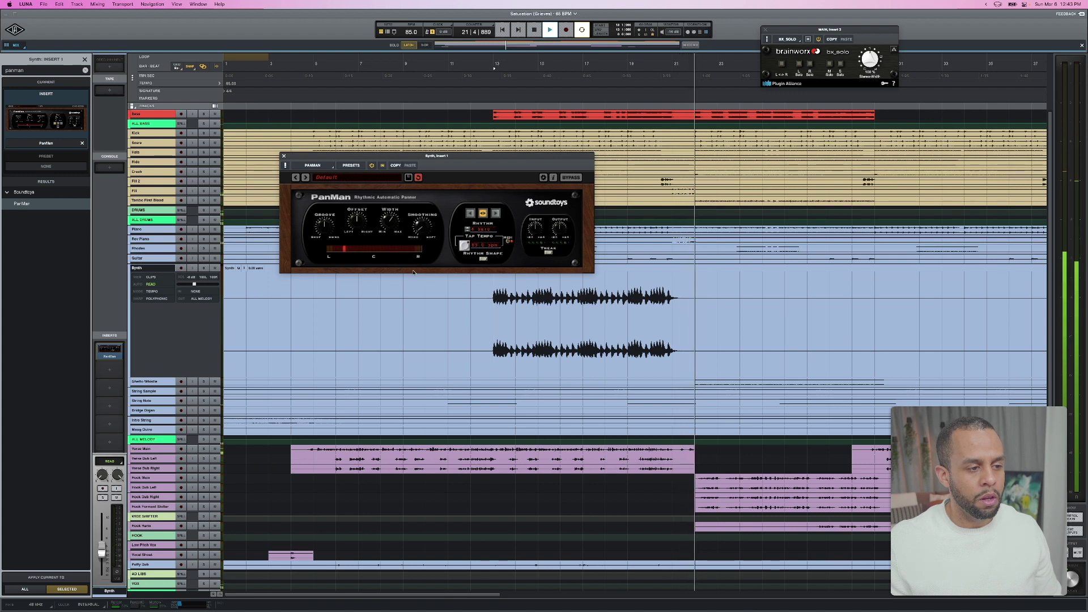
key(space)
key(space)
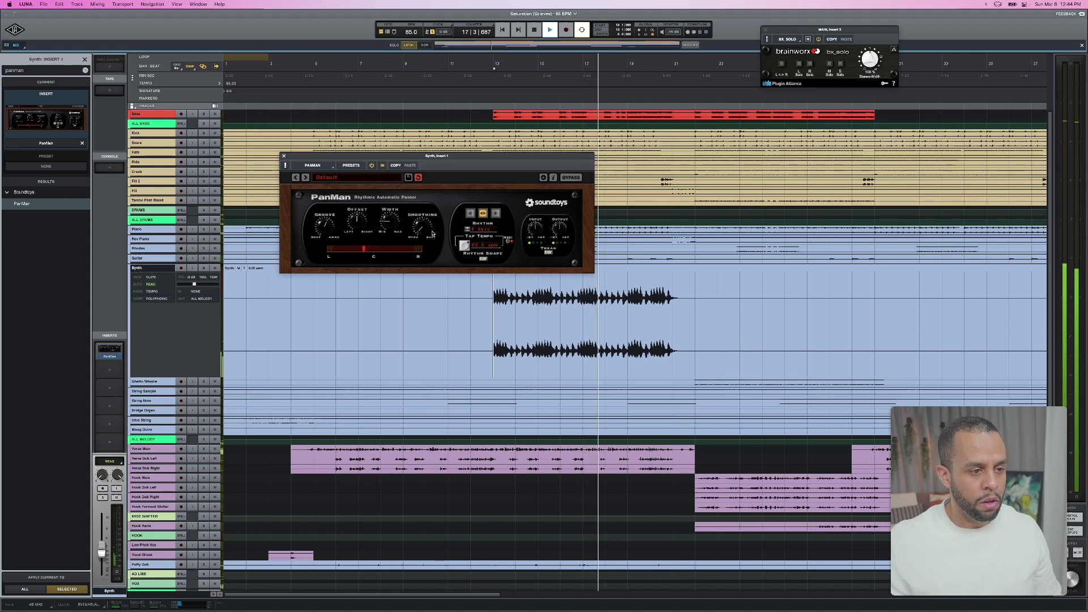
Lengthen PanMan's rhythm on the Synth track to 8 bars.
click(485, 226)
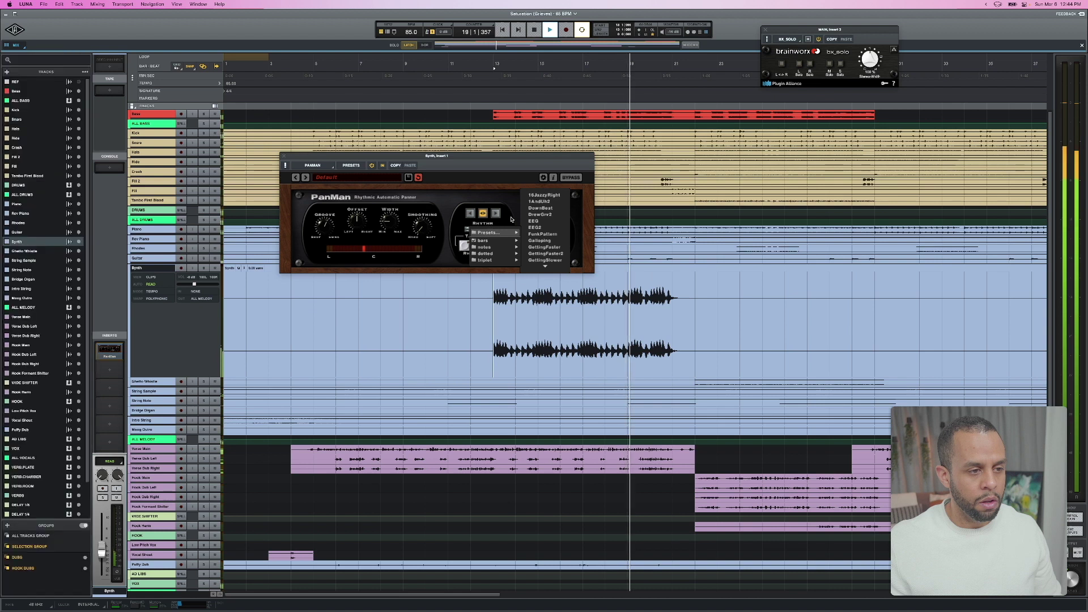
click(492, 238)
click(491, 236)
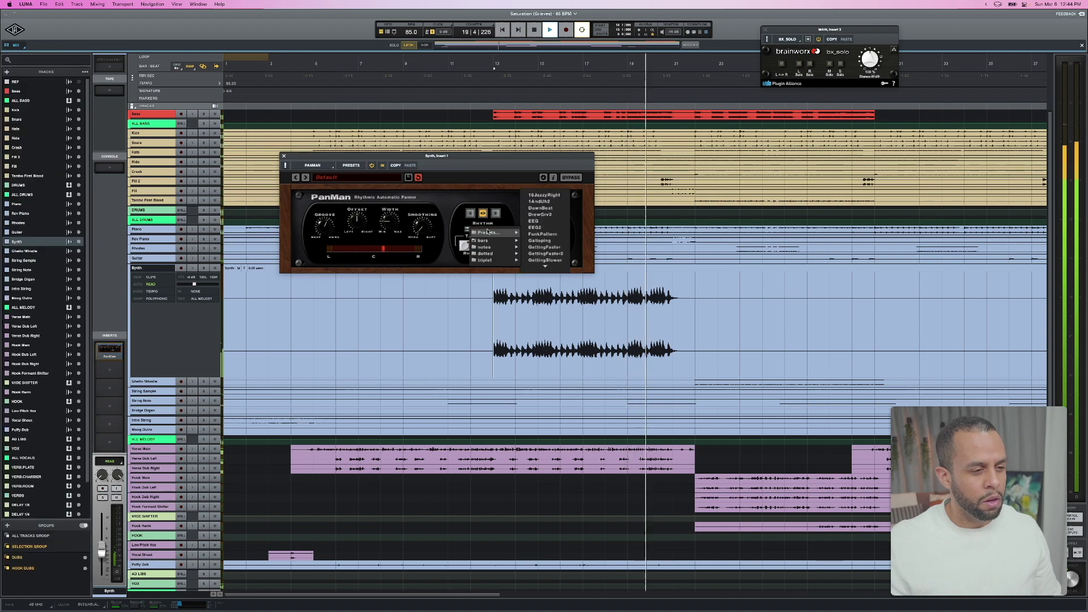
mouse_move(489, 241)
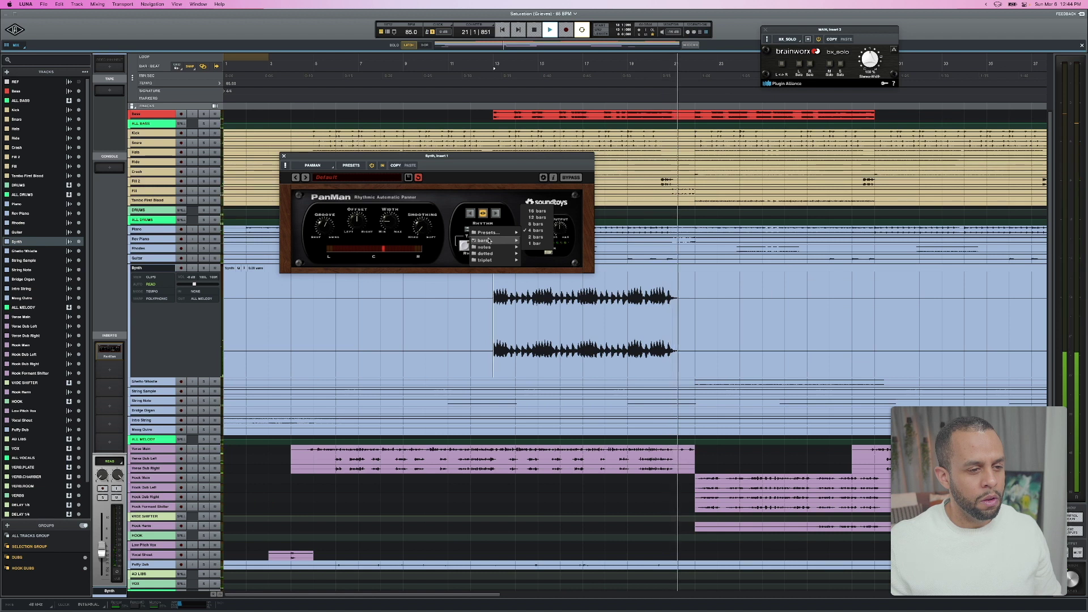
click(537, 225)
Set PanMan's Groove to 0.00 while the Synth passage plays, and stop playback.
click(502, 285)
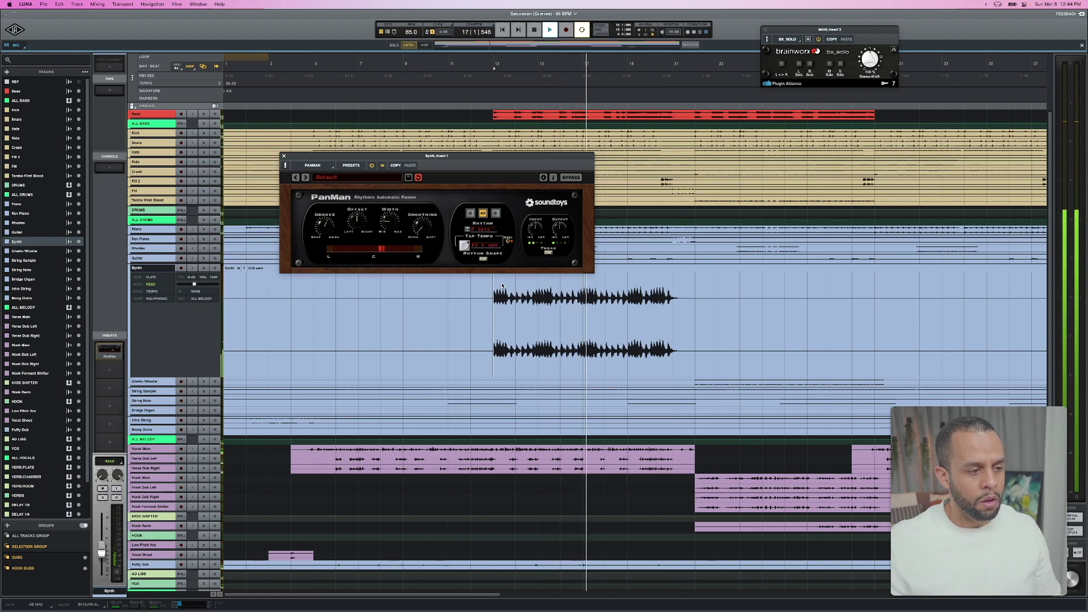
mouse_move(327, 226)
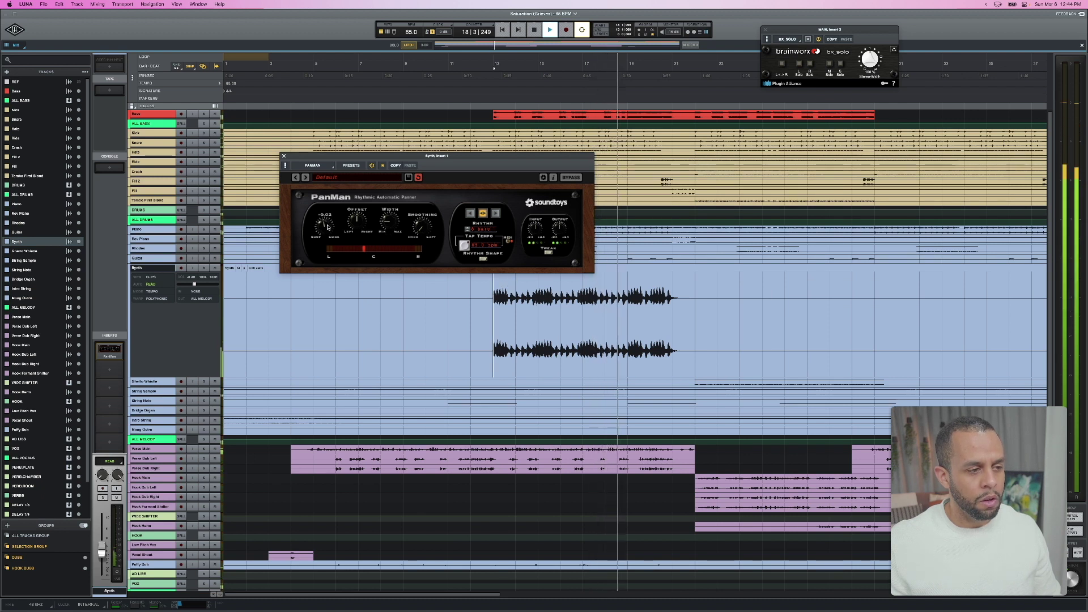
drag(327, 227, 326, 228)
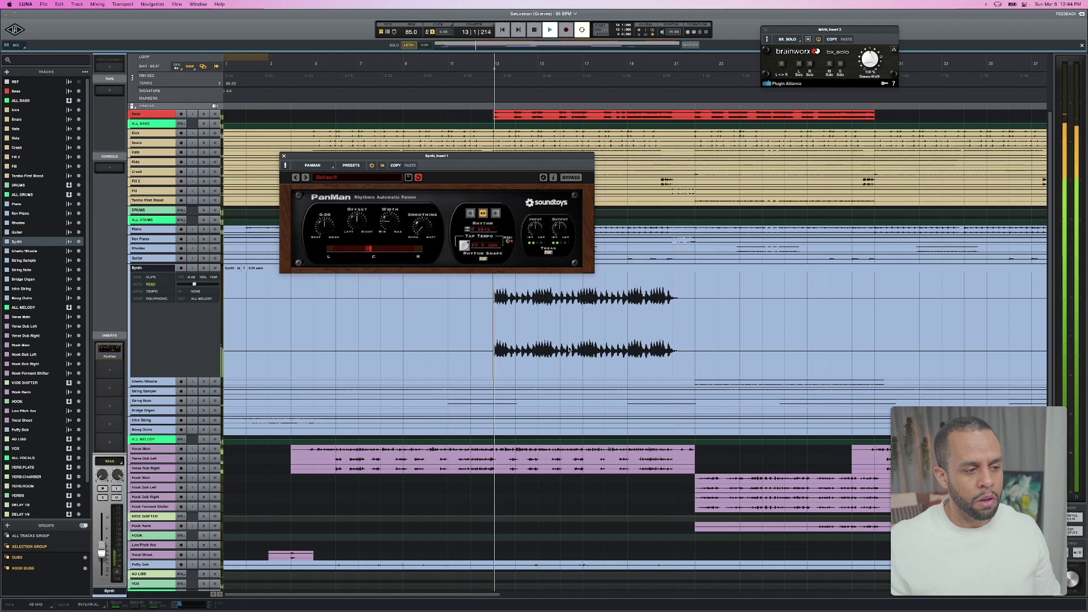
key(space)
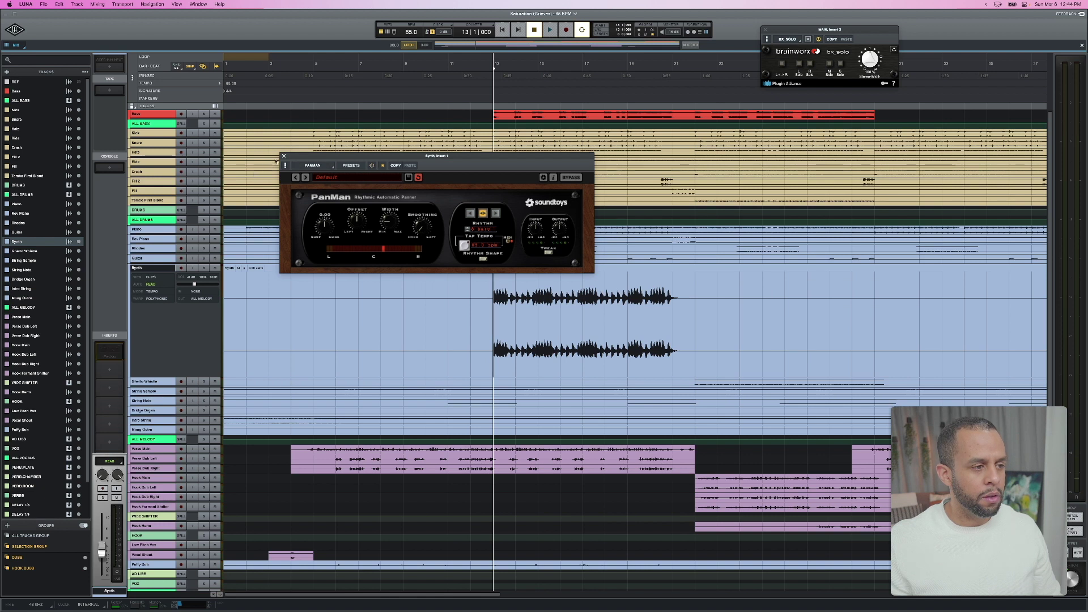
Close PanMan, remove it from the Synth track's first insert and stop playback.
click(284, 158)
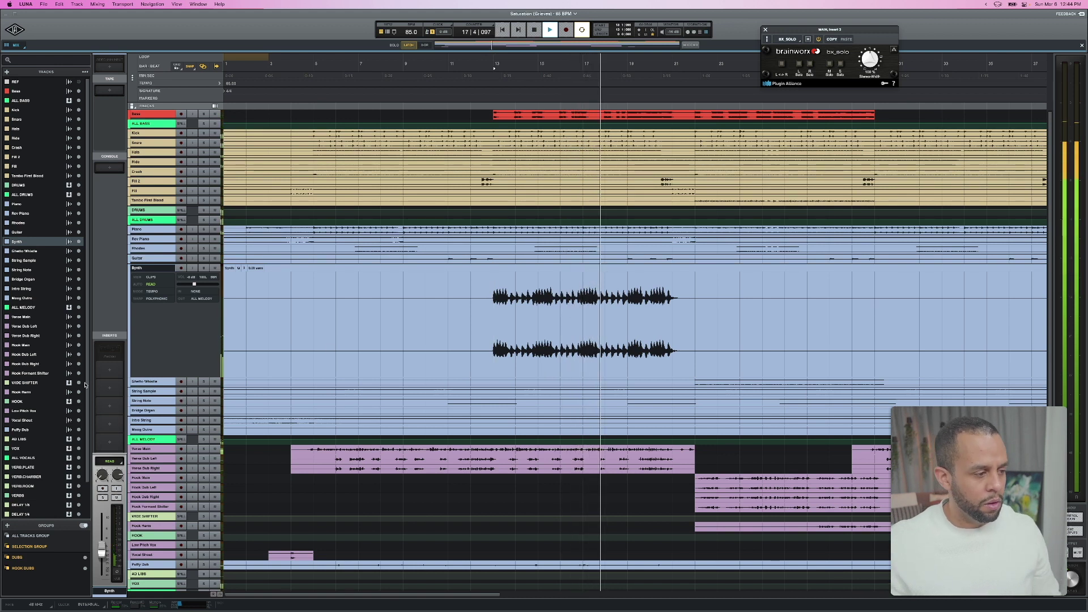
right_click(109, 353)
click(104, 413)
key(space)
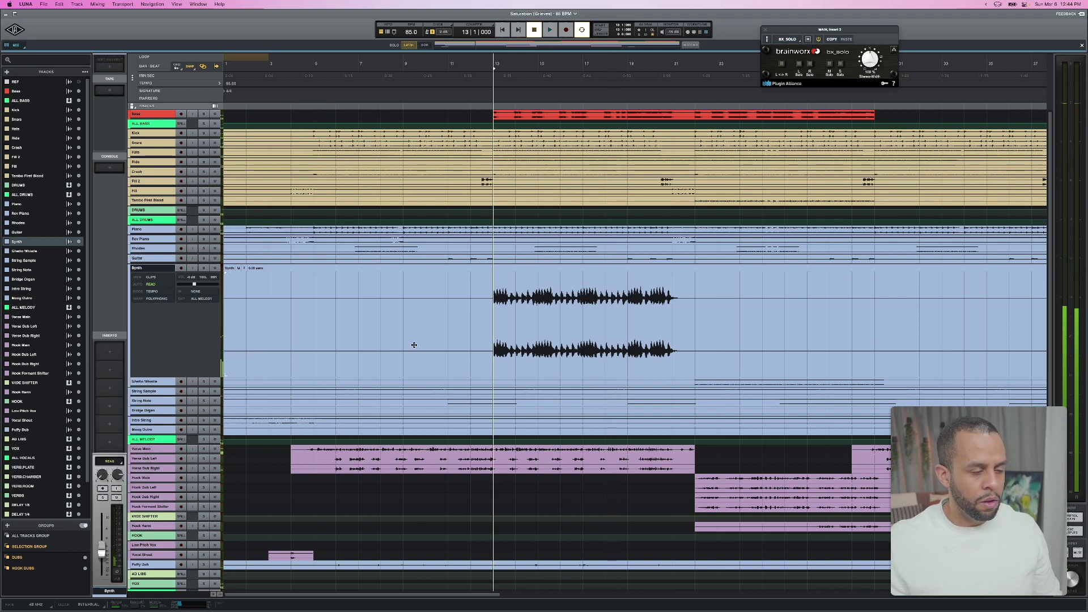
Switch the Synth track's lane view to Left Pan automation and on to Right Pan automation.
click(153, 278)
click(25, 175)
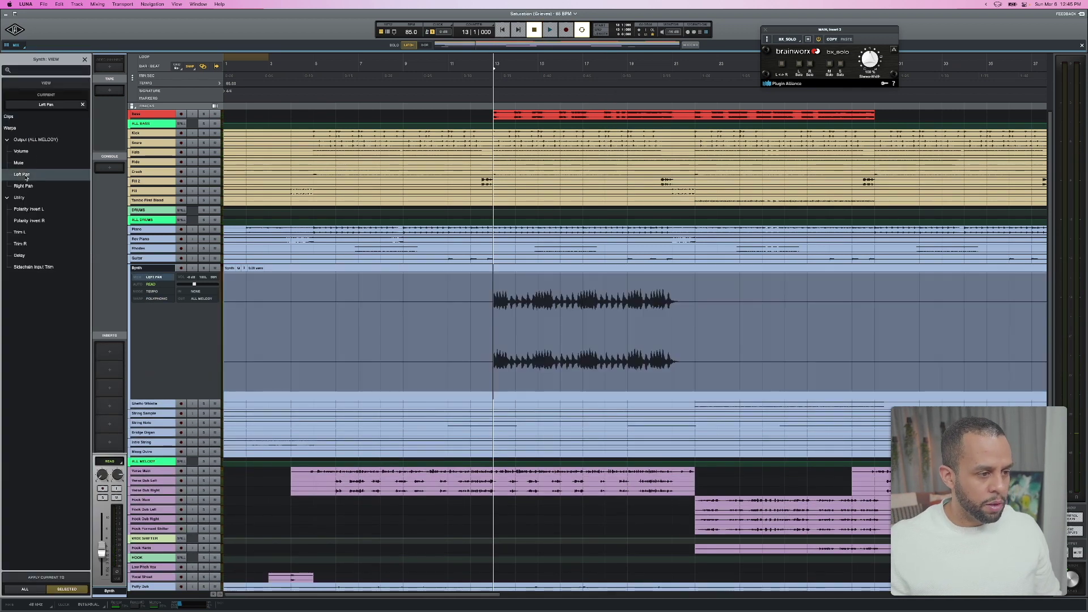
click(26, 185)
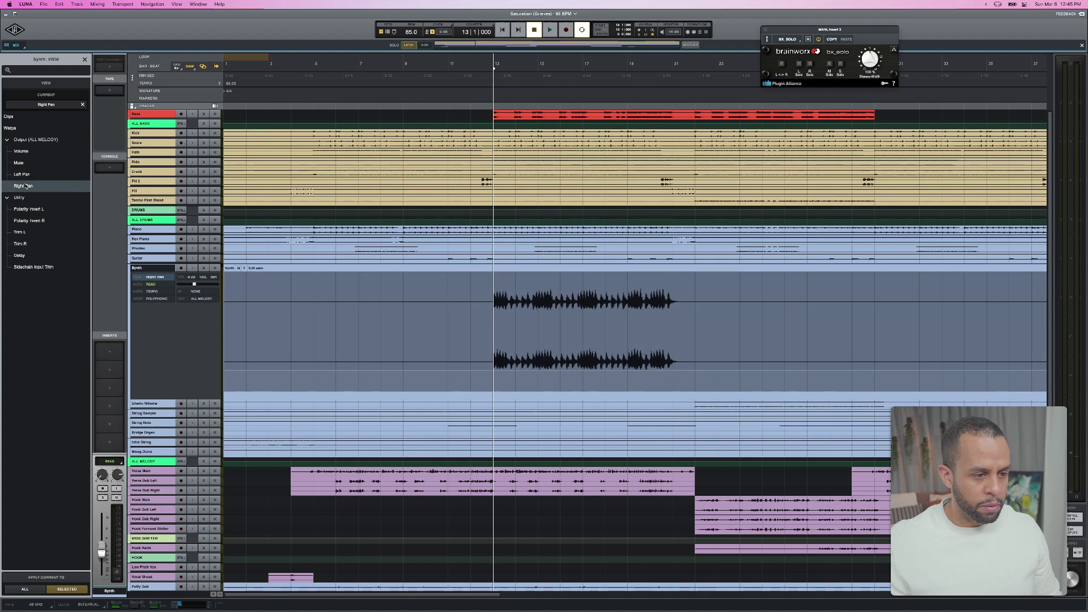
Automate the Synth between bars 17 and 21: push Right Pan fully right, pull Left Pan inward, and play from bar 13.
click(605, 337)
drag(584, 337, 662, 409)
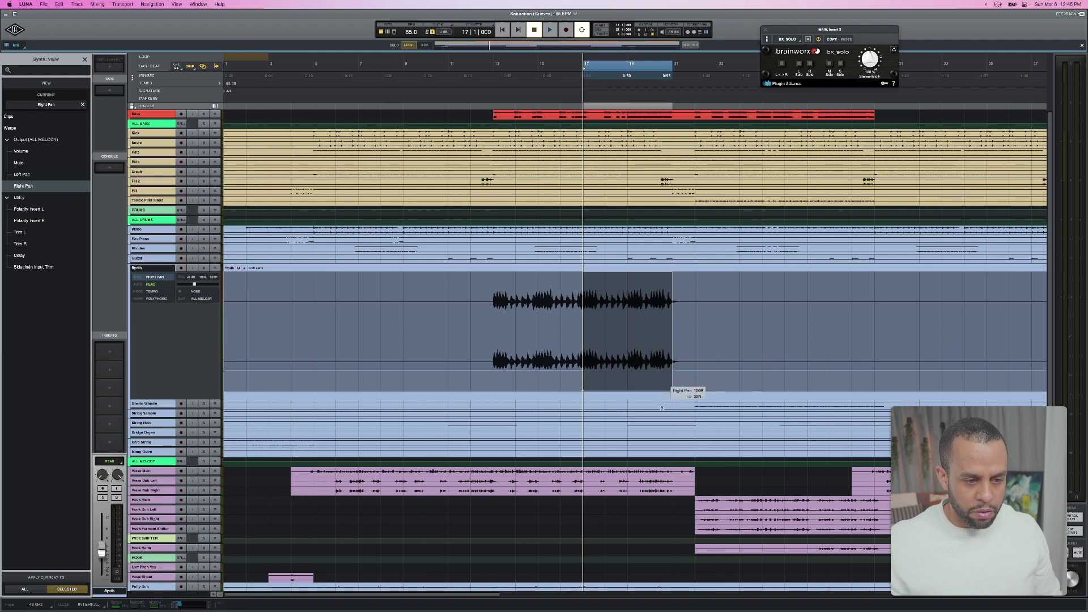
click(40, 176)
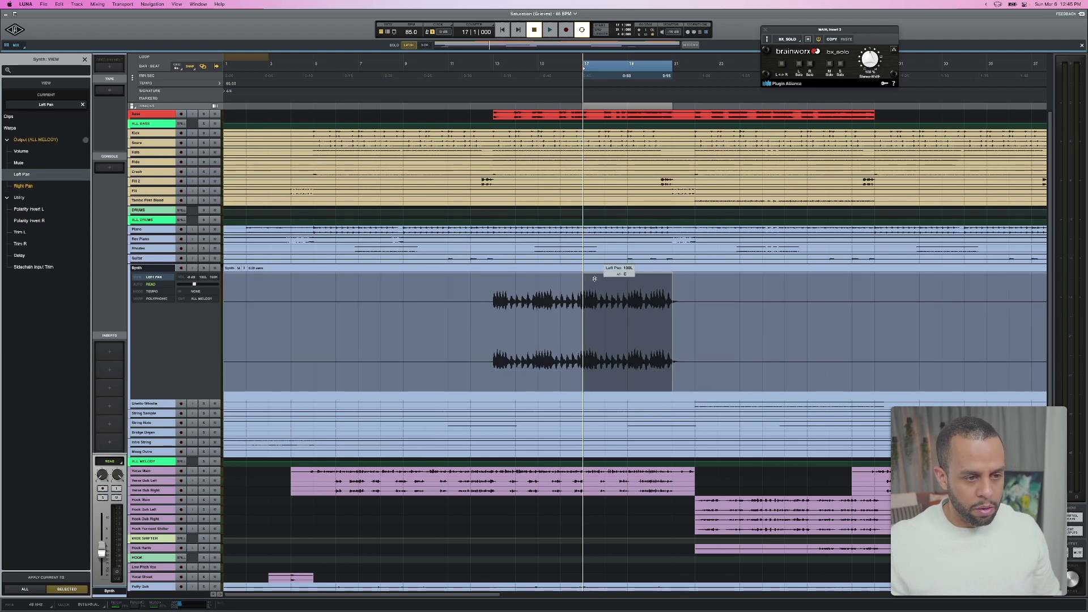
click(491, 304)
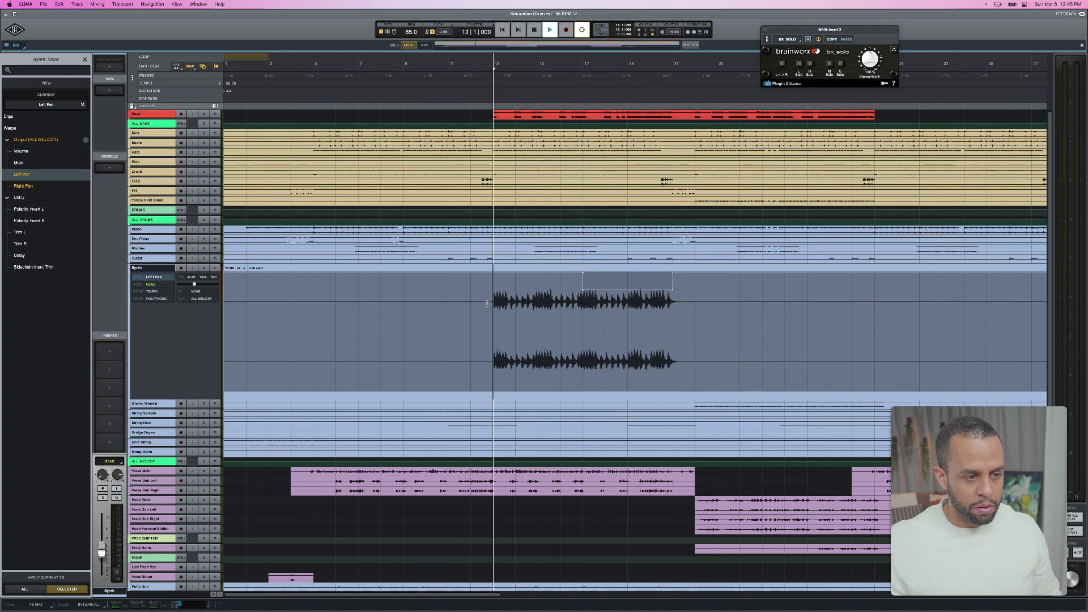
key(space)
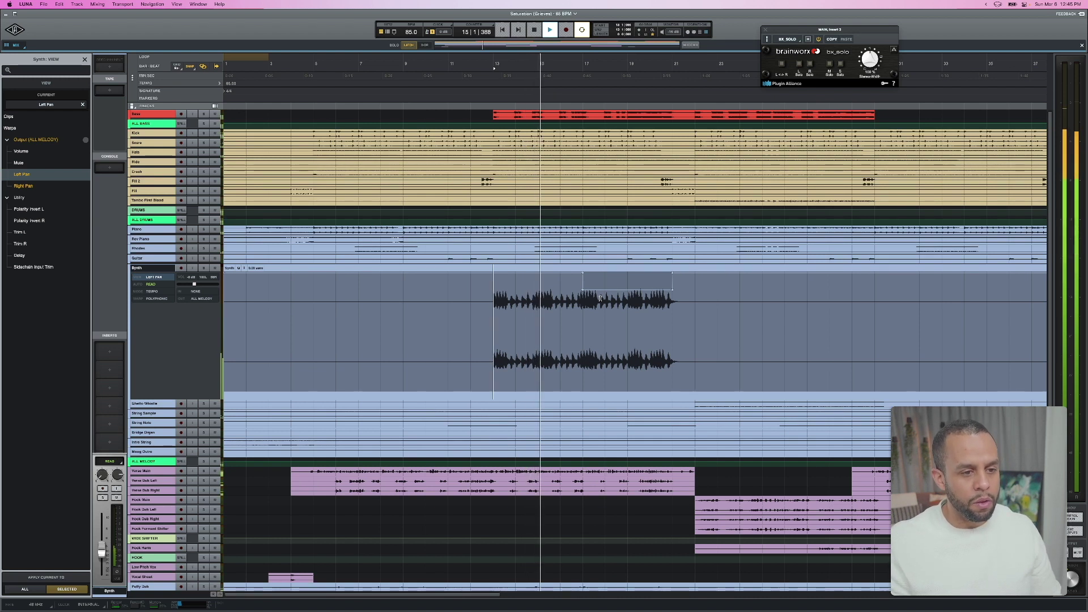
Shape the Synth's Left Pan automation to ramp back to hard left between bars 21 and 22.
drag(496, 298, 667, 301)
click(673, 294)
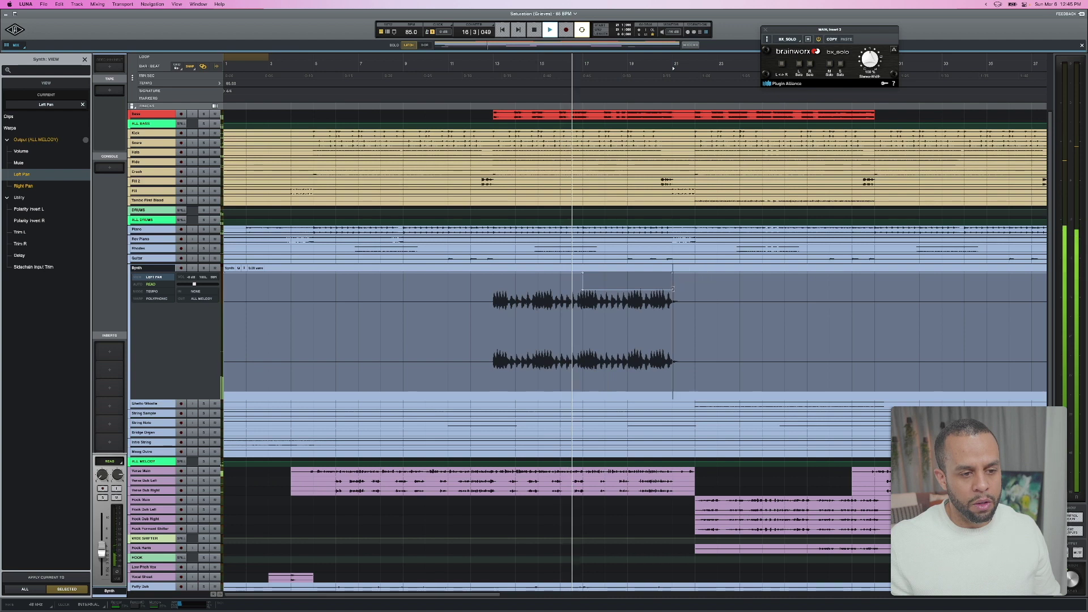
scroll(668, 283, down, 5)
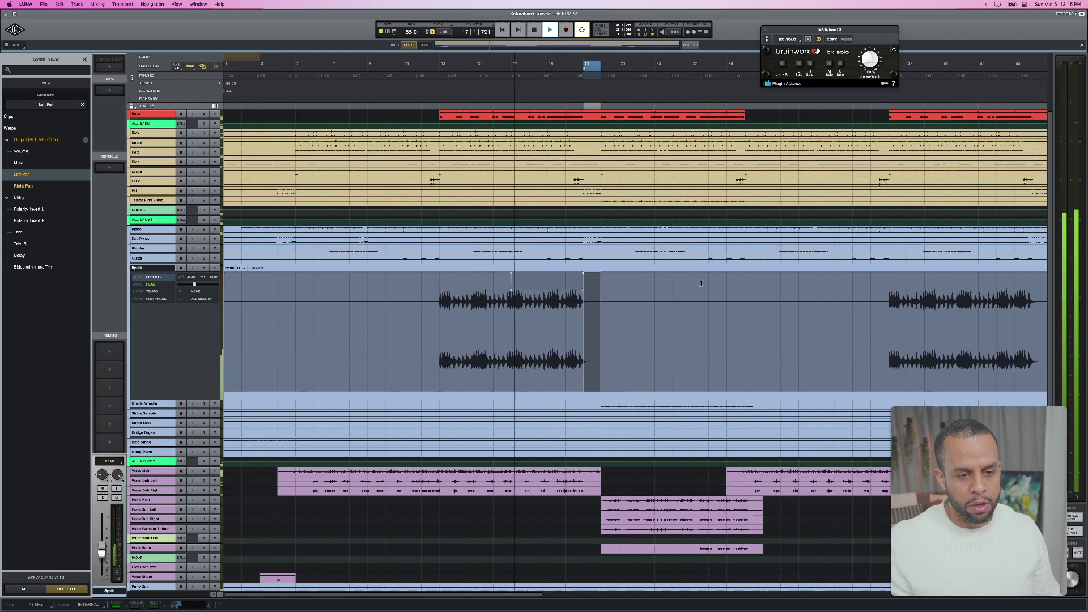
click(514, 281)
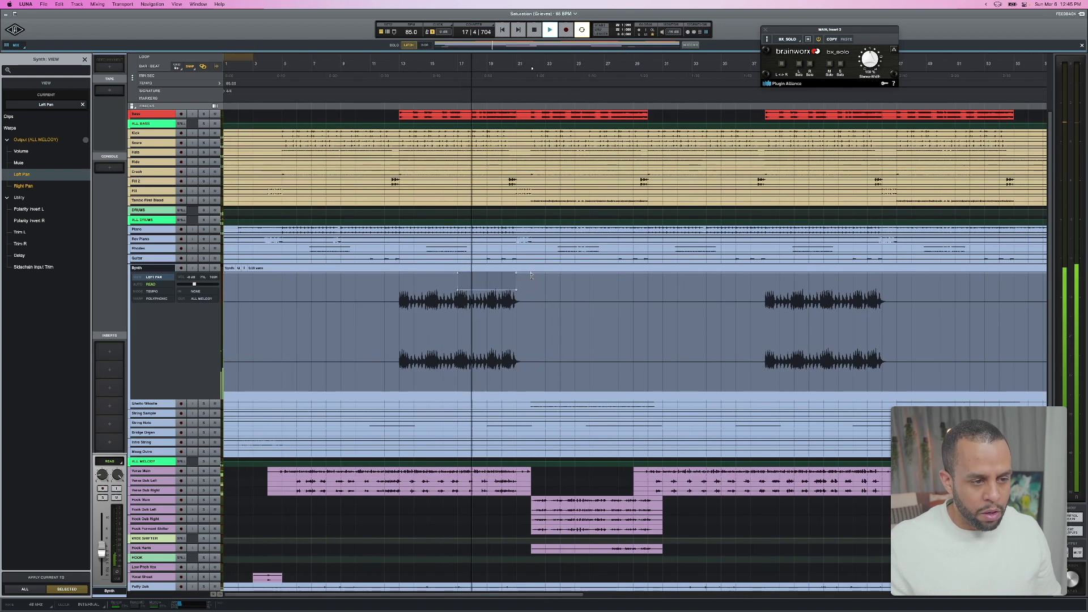
drag(518, 271, 517, 289)
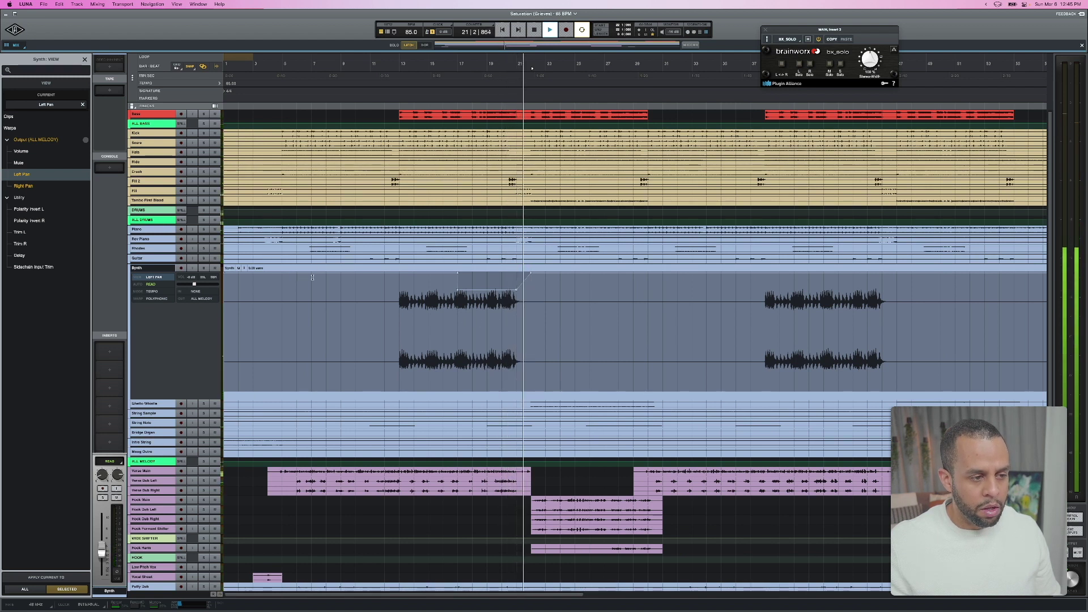
Copy the Left Pan automation from the first Synth passage onto the start of the second passage.
drag(395, 282, 545, 288)
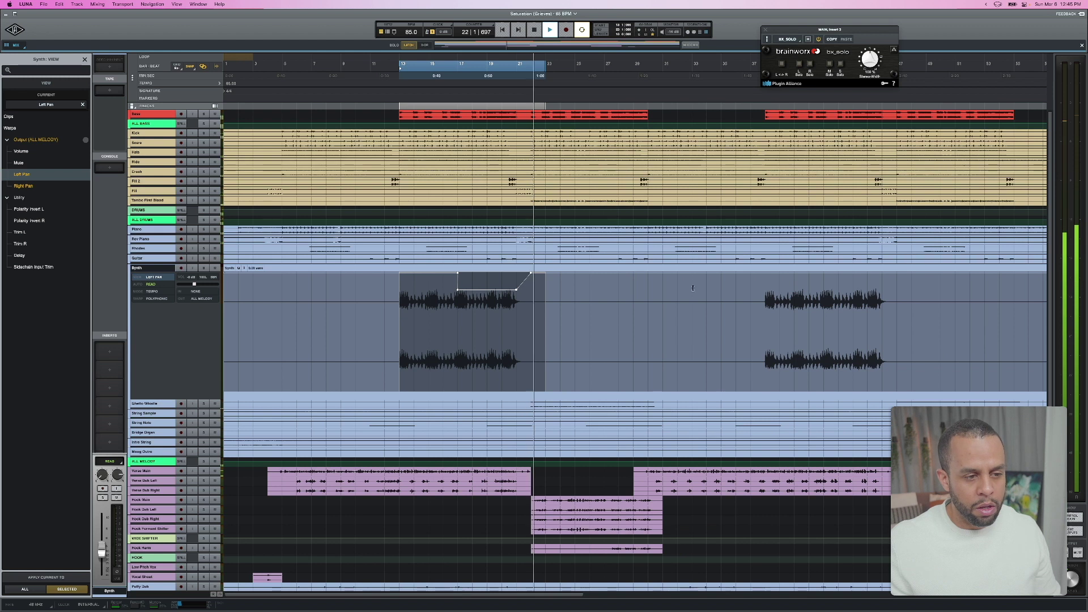
click(775, 299)
key(ctrl+v)
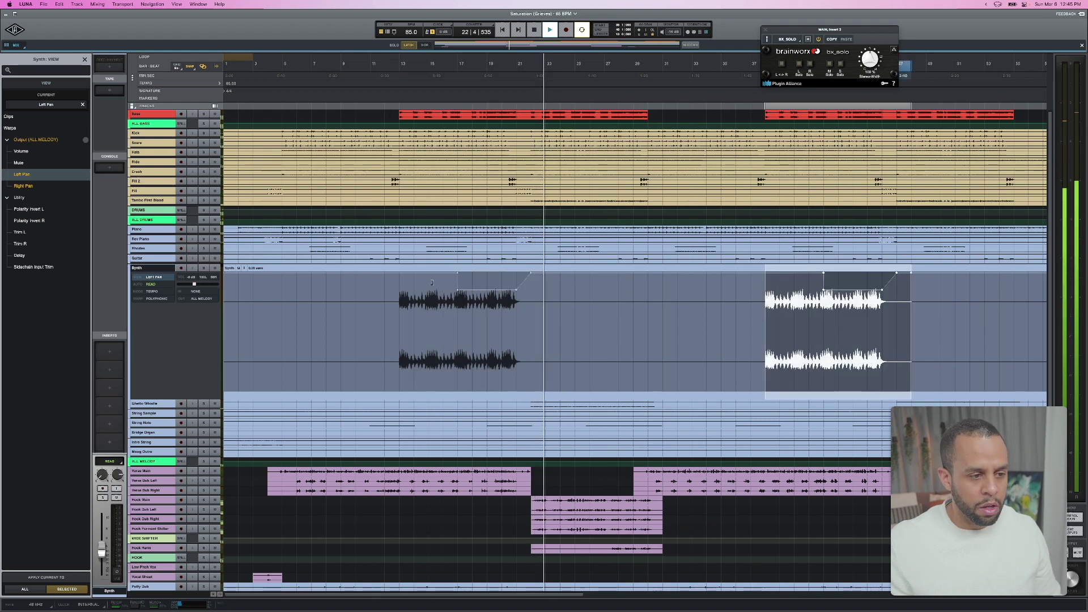
Show the Synth's Right Pan automation and add a matching return ramp between bars 21 and 22.
click(23, 185)
drag(399, 346, 533, 348)
click(531, 371)
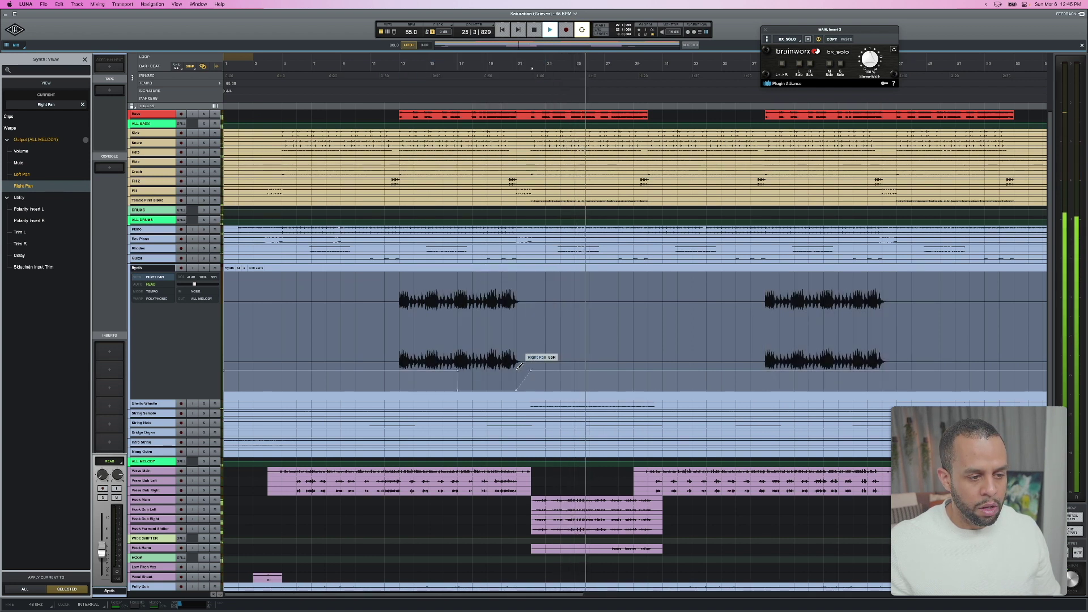
Copy the Right Pan automation from the first Synth passage onto the start of the second passage.
drag(403, 329, 532, 332)
key(ctrl+c)
click(766, 334)
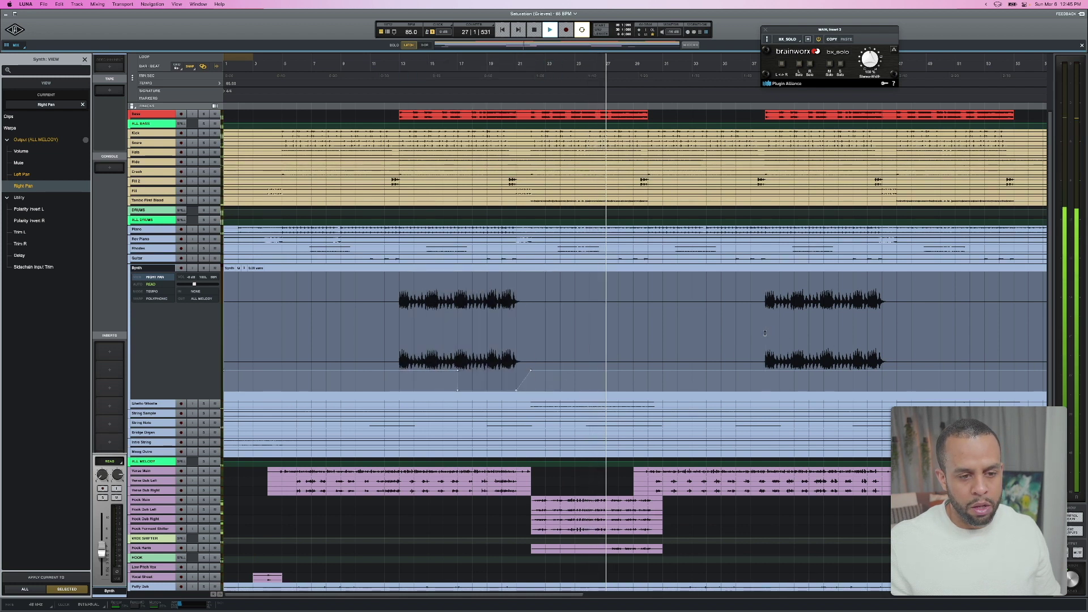
key(ctrl+v)
key(z)
Audition the String Sample and String Note tracks, briefly soloing String Note, and replay the mix from bar 25.
click(593, 282)
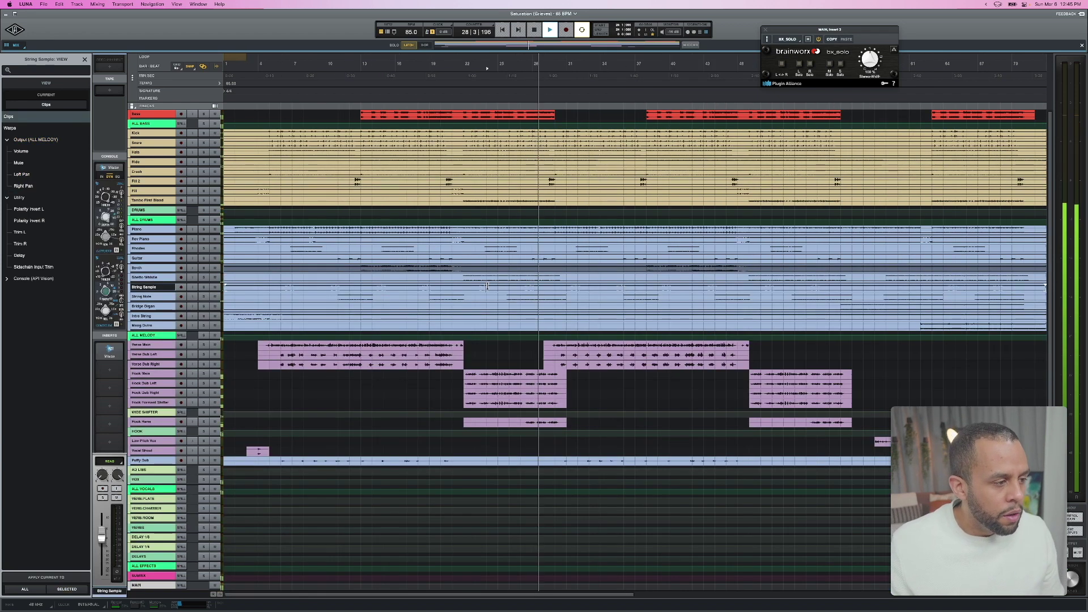
key(s)
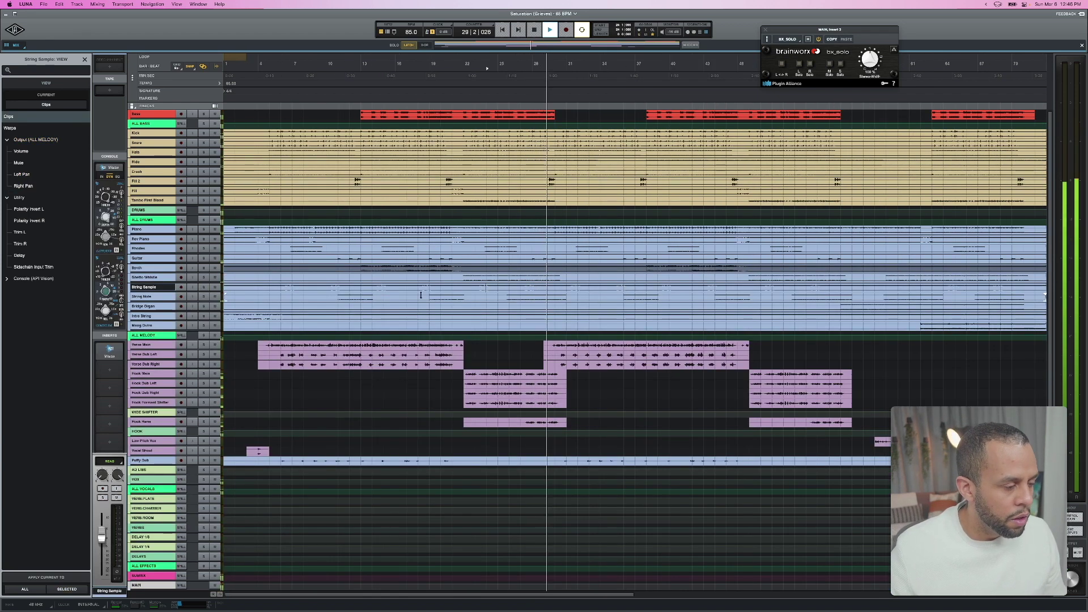
key(Down)
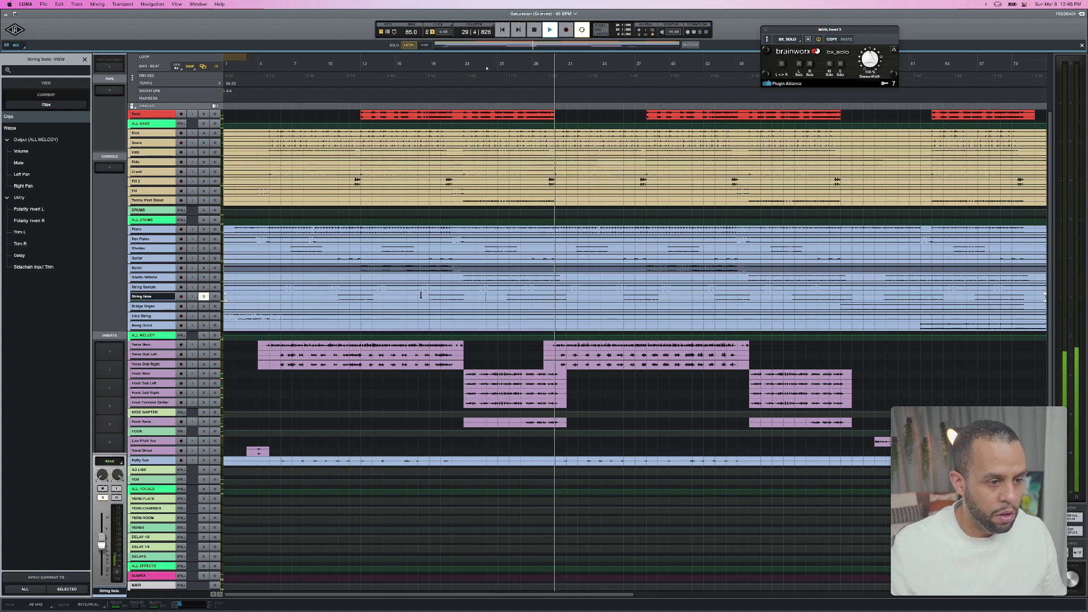
click(497, 295)
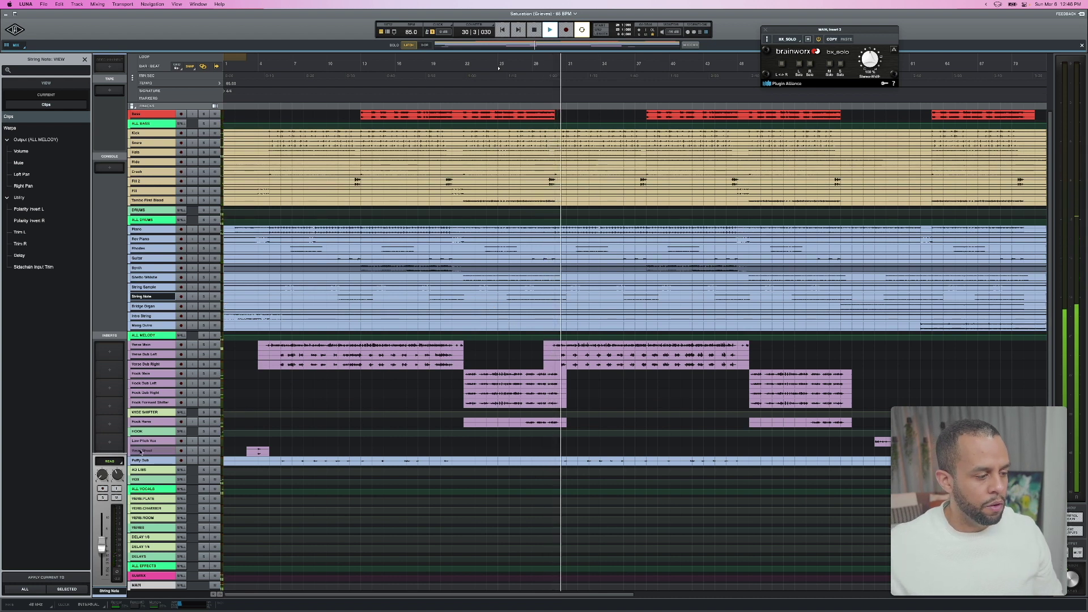
key(space)
key(space)
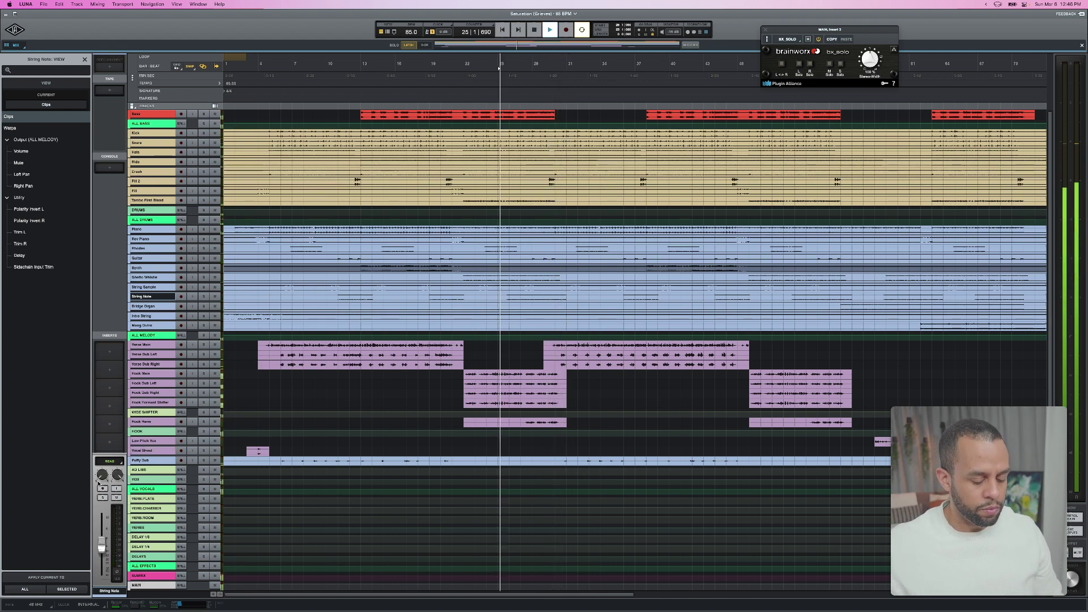
Review the String Sample channel in the mixer and the Guitar track in the timeline while replaying from bar 25.
key(super+equal)
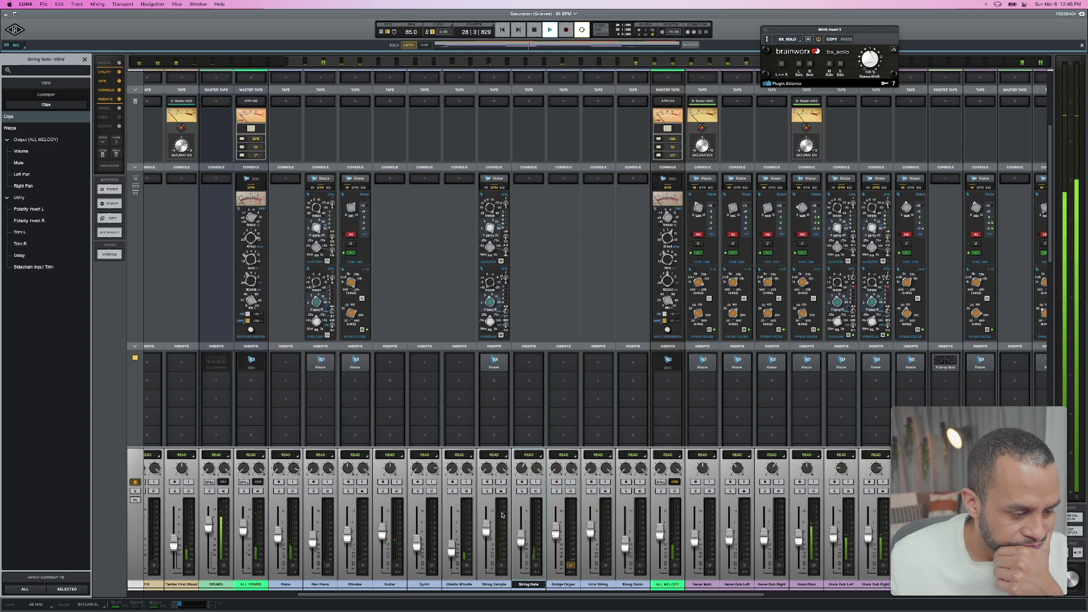
click(497, 584)
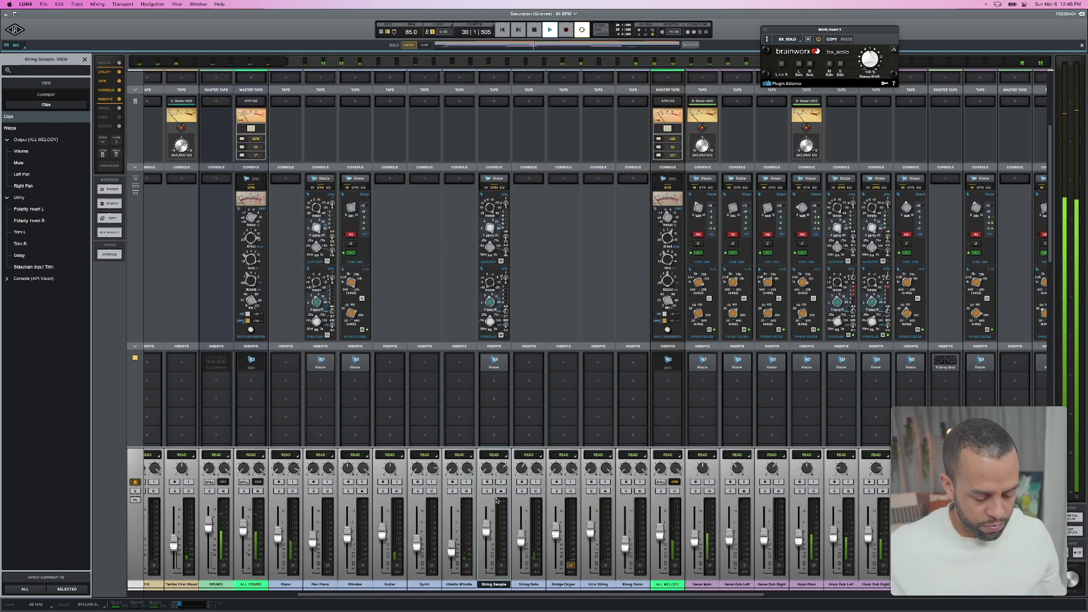
key(space)
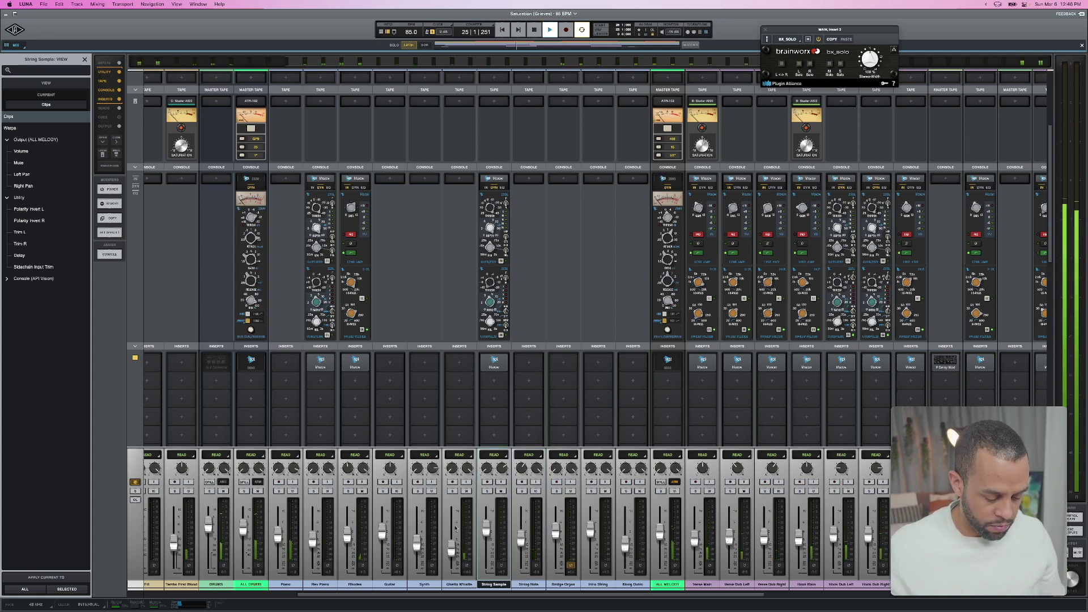
key(super+equal)
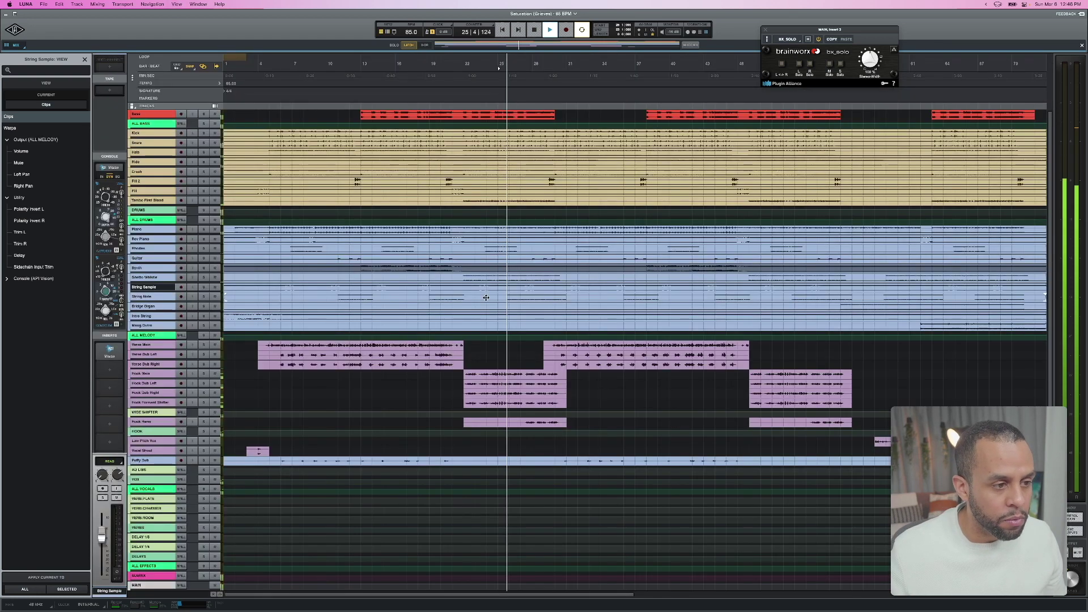
click(531, 260)
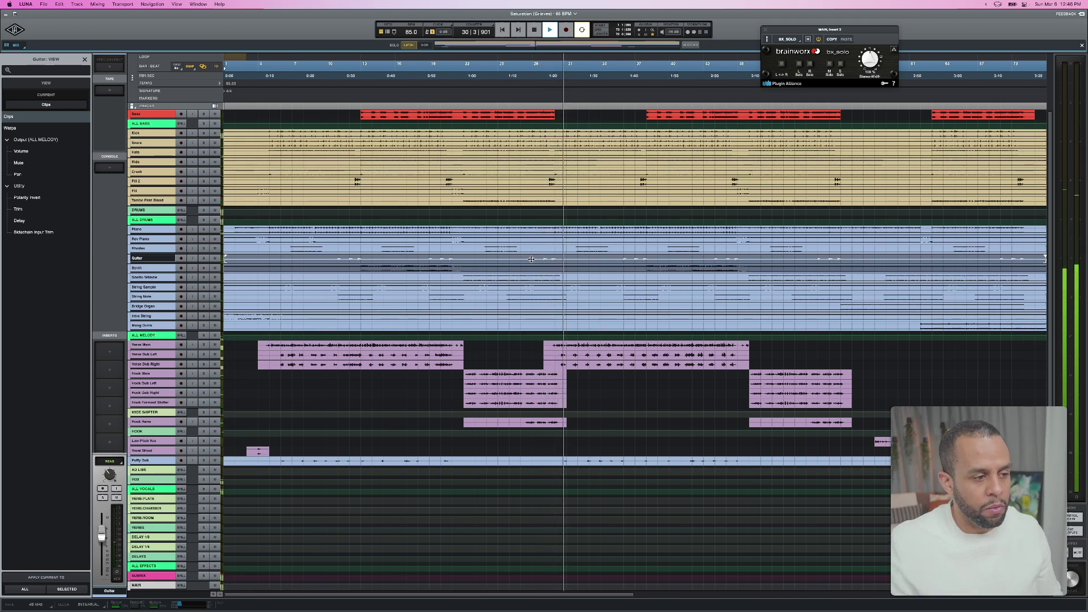
Enlarge the Moog Outro lane, play from the start of its audio, and apply tape machine C, Studer A800.
click(364, 326)
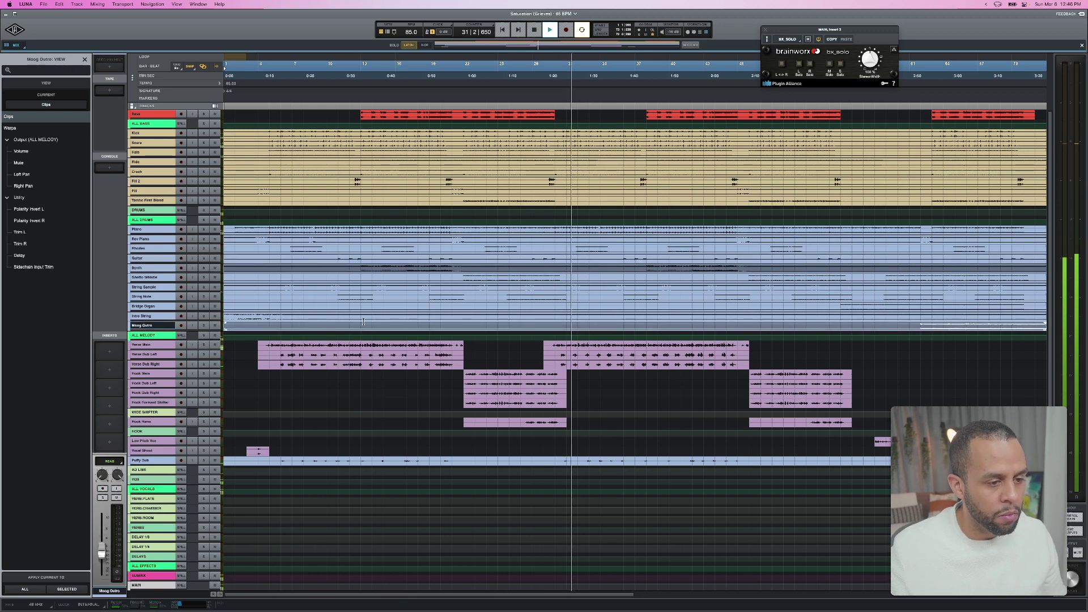
double_click(363, 325)
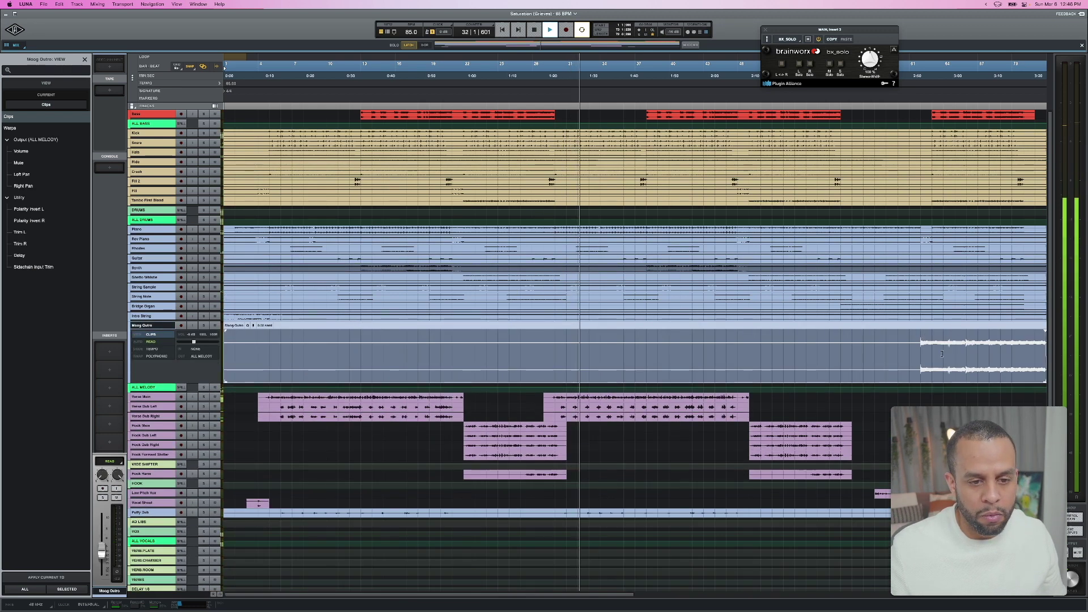
click(916, 344)
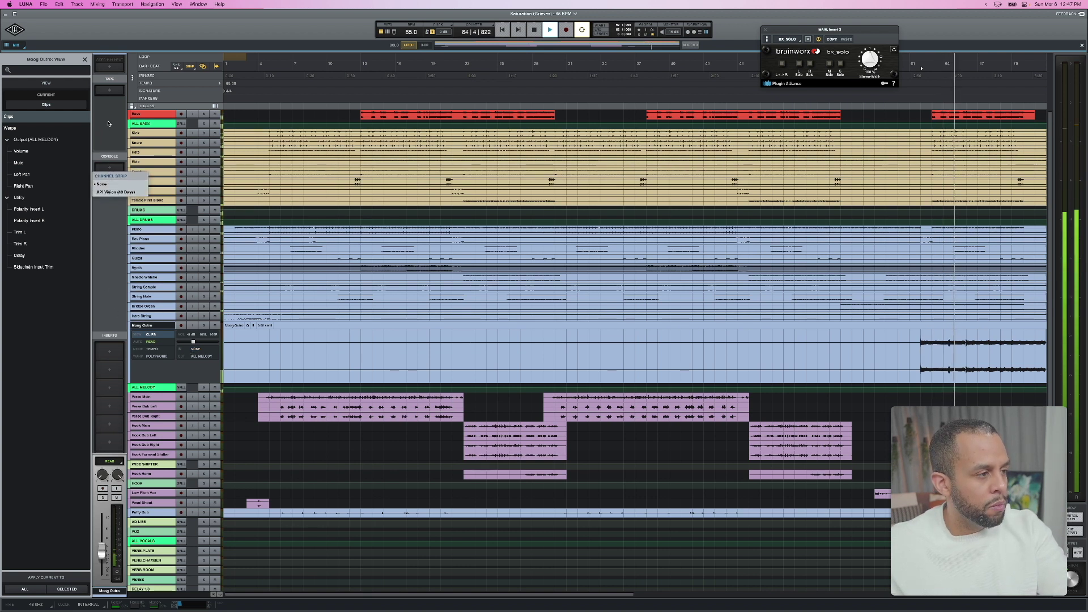
click(112, 92)
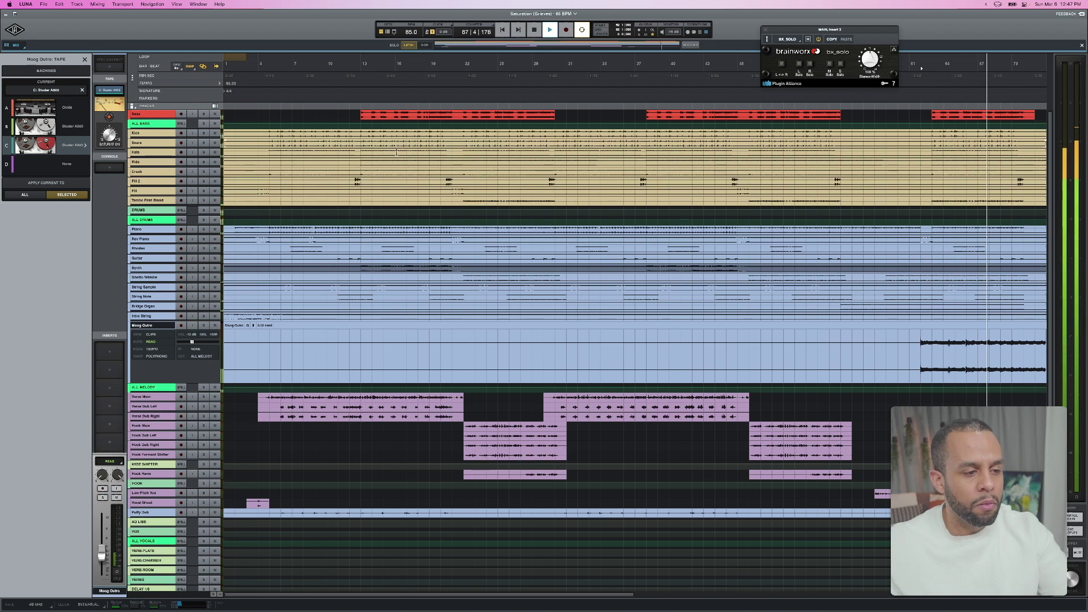
Enlarge the Intro String and Bridge Organ lanes, play the organ part, and apply tape machine C, Studer A800, to Bridge Organ.
click(430, 316)
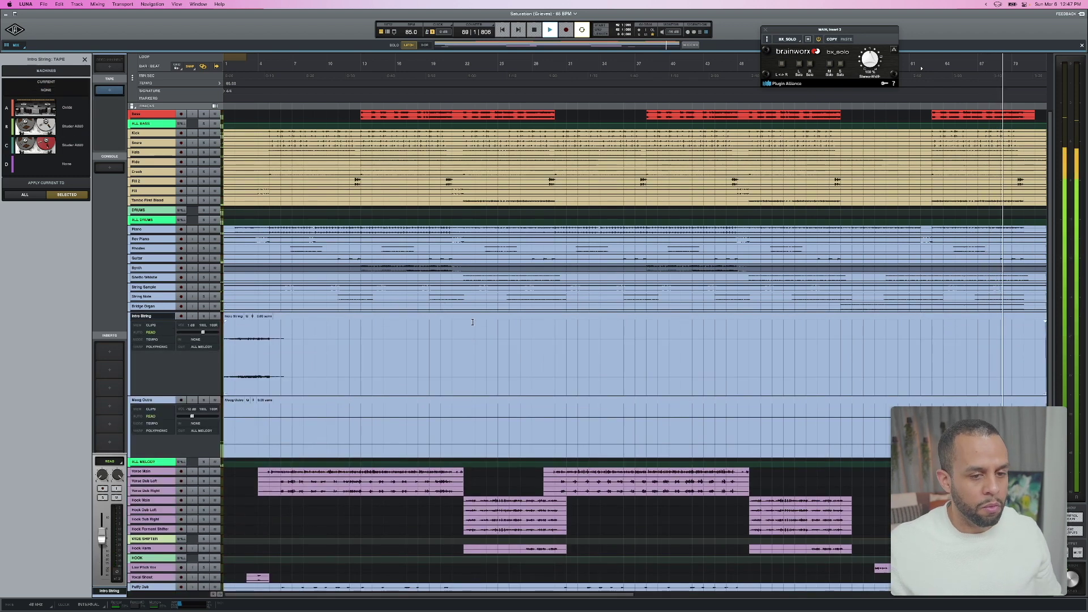
click(543, 307)
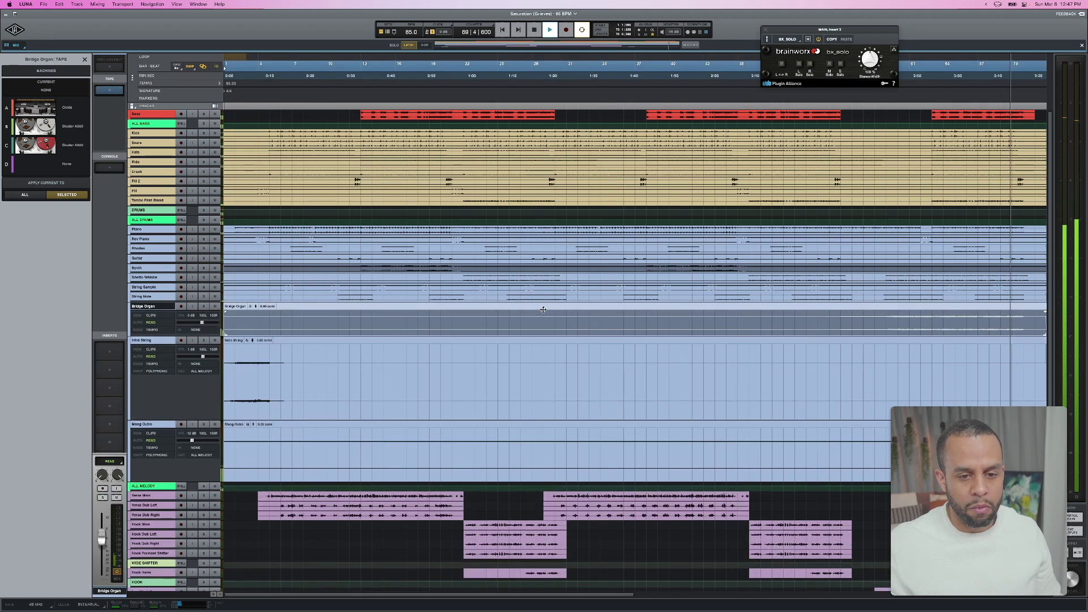
click(865, 327)
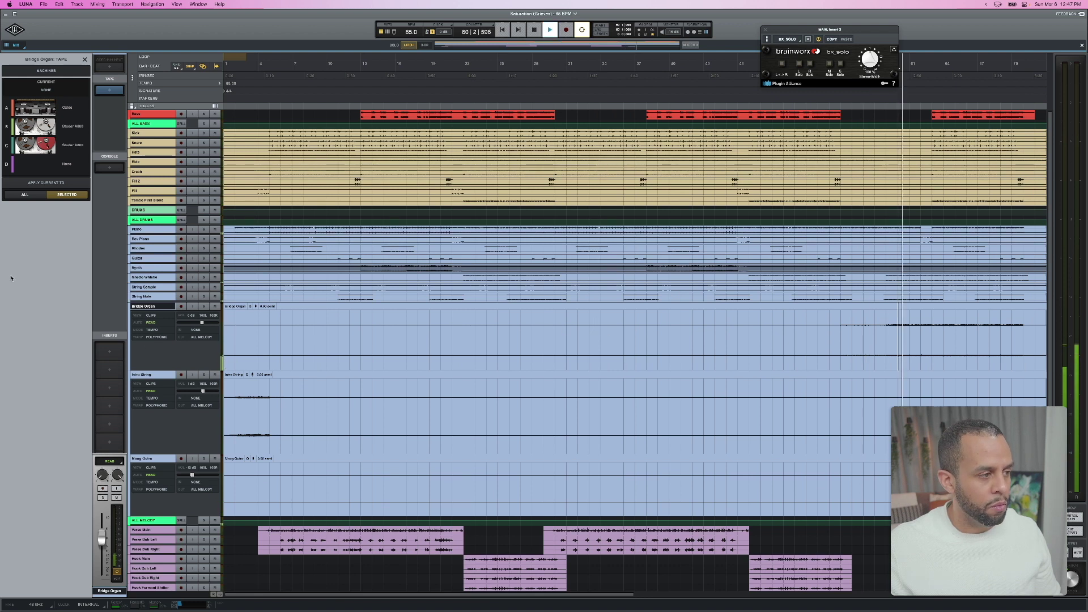
click(57, 126)
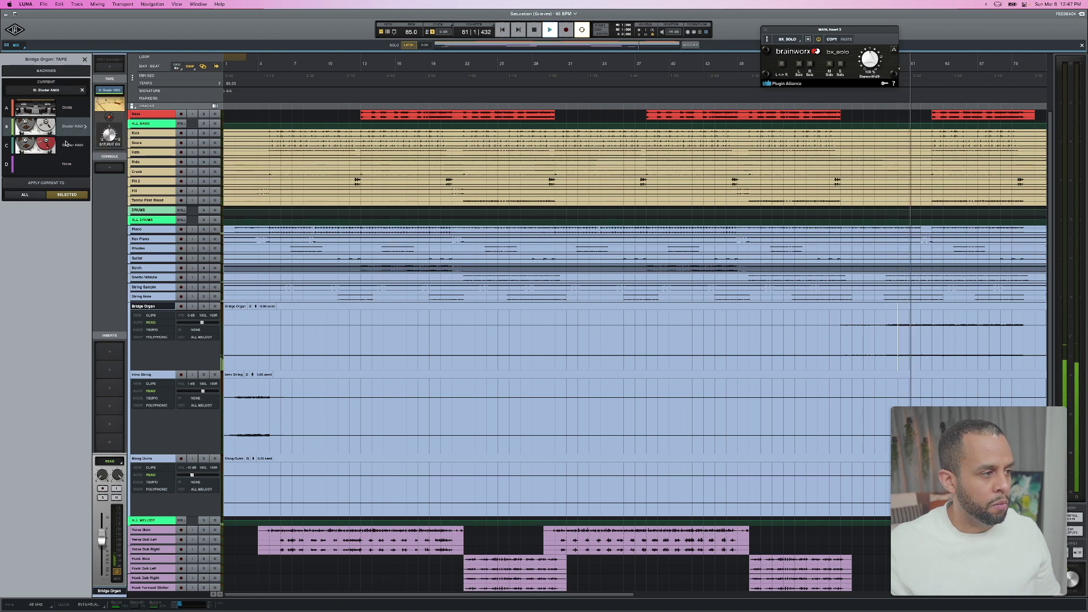
click(66, 145)
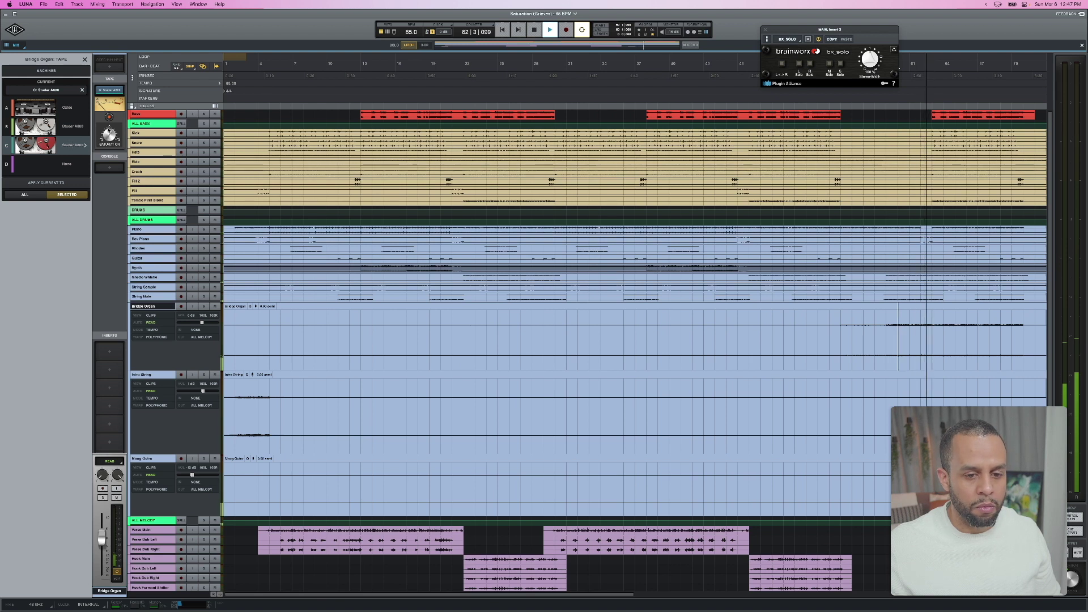
Solo the Bridge Organ and Moog Outro tracks together during playback and select the Bridge Organ track.
click(149, 459)
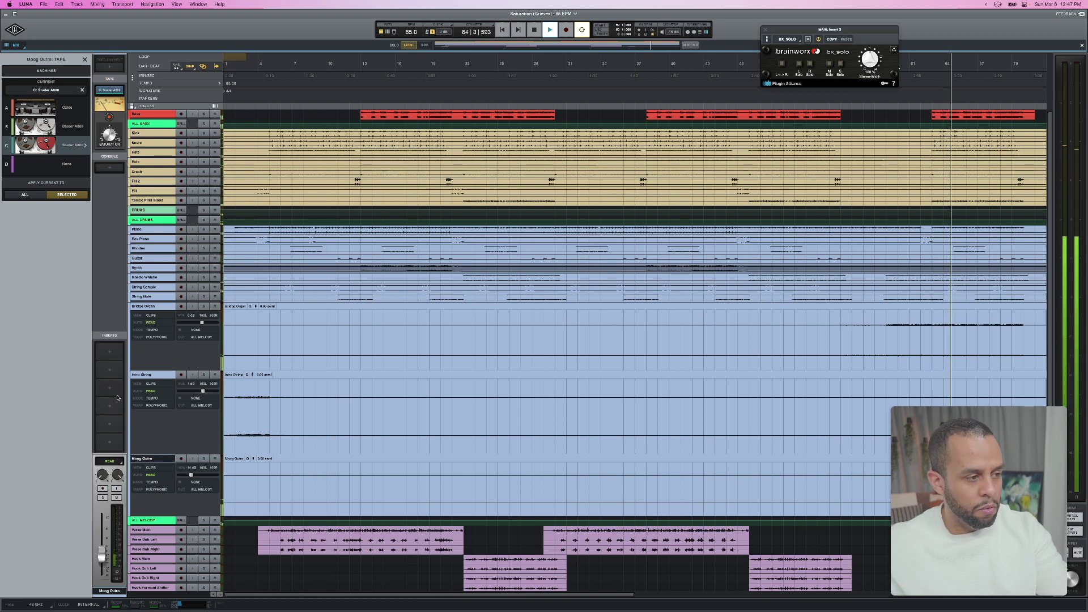
click(158, 307)
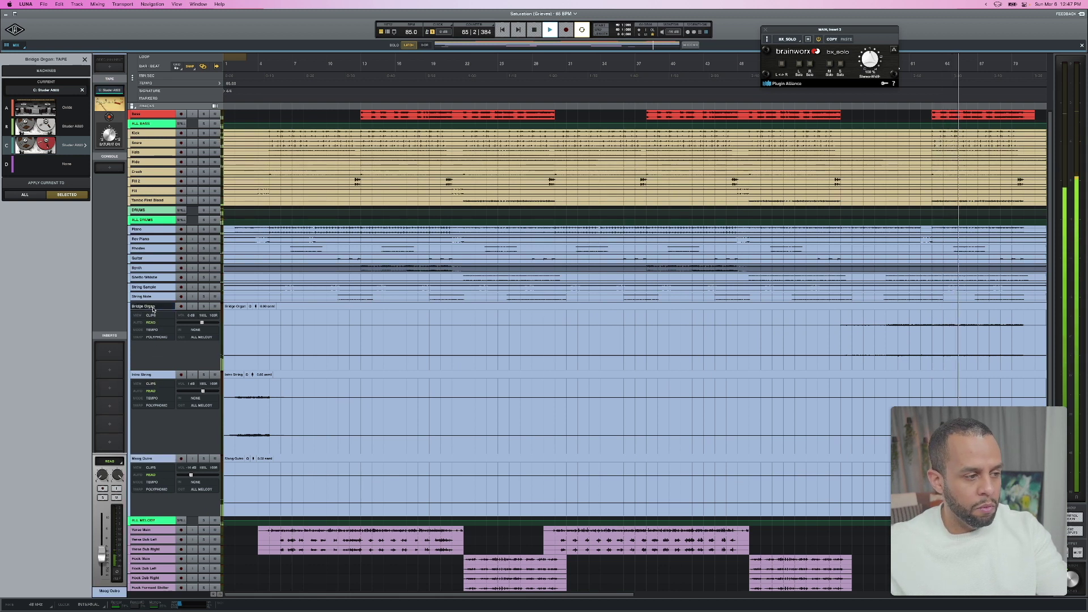
click(203, 306)
click(148, 459)
click(203, 459)
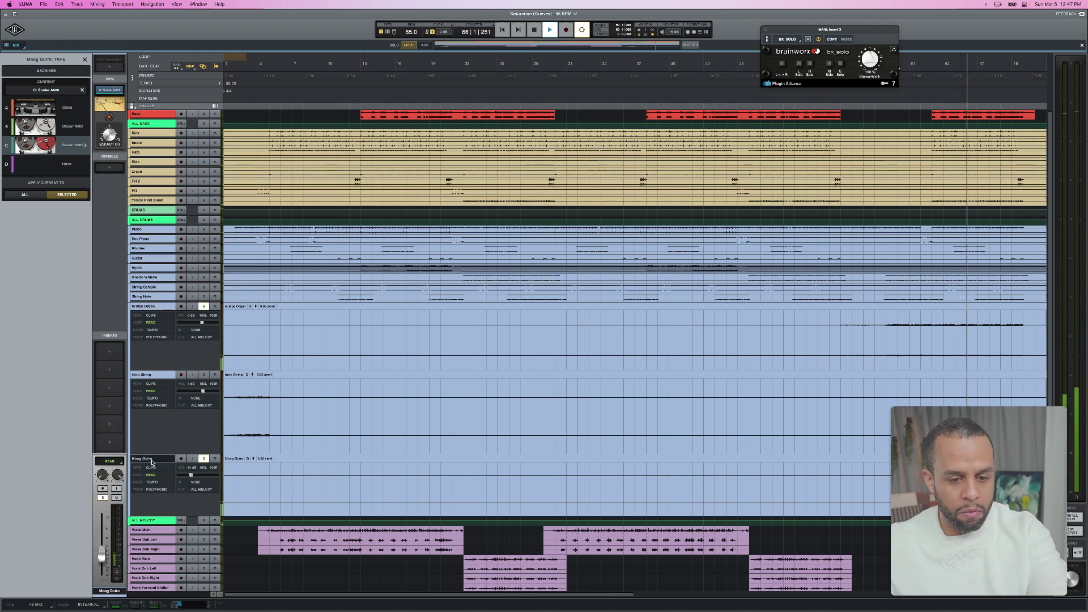
click(161, 314)
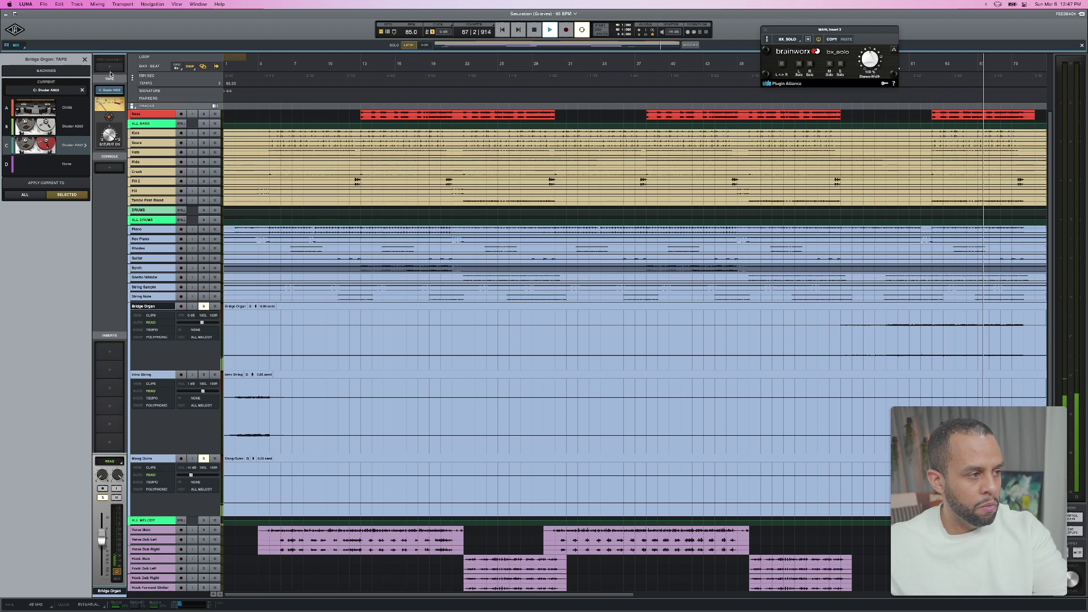
Replay the soloed Bridge Organ and Moog Outro from bar 55 and again from where the Moog Outro enters.
scroll(110, 113, up, 5)
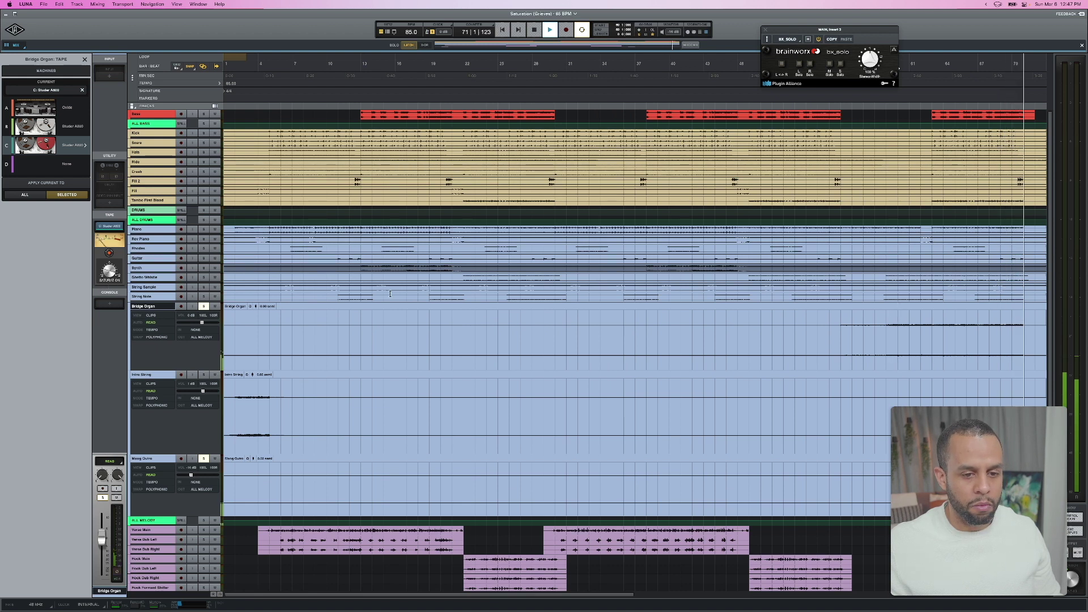
key(space)
key(space)
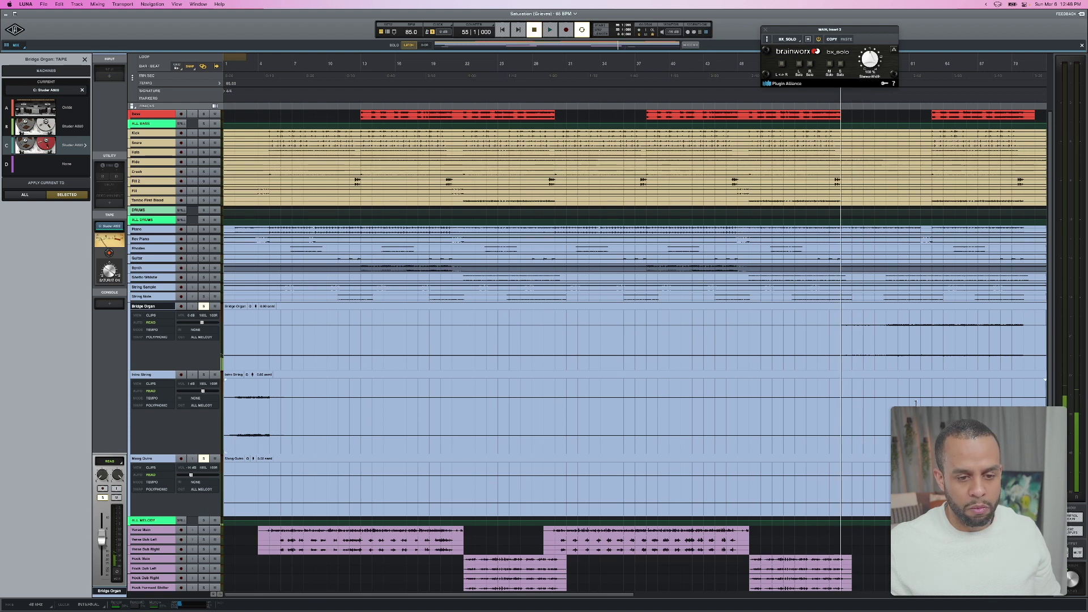
click(814, 430)
click(160, 309)
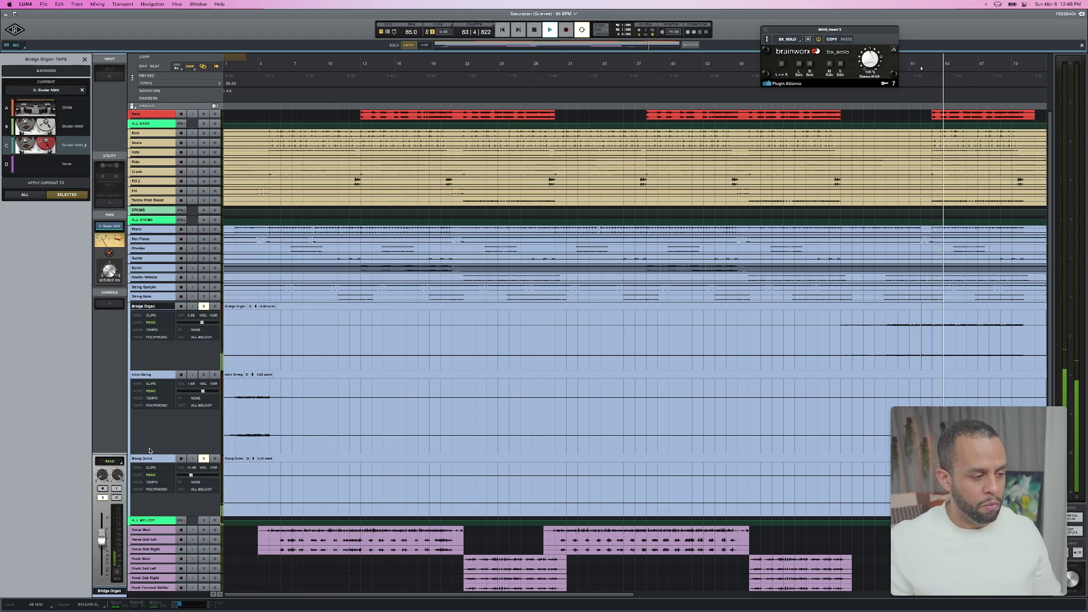
Move the Intro String channel in the mixer so that it follows Moog Outro.
click(169, 460)
key(super+equal)
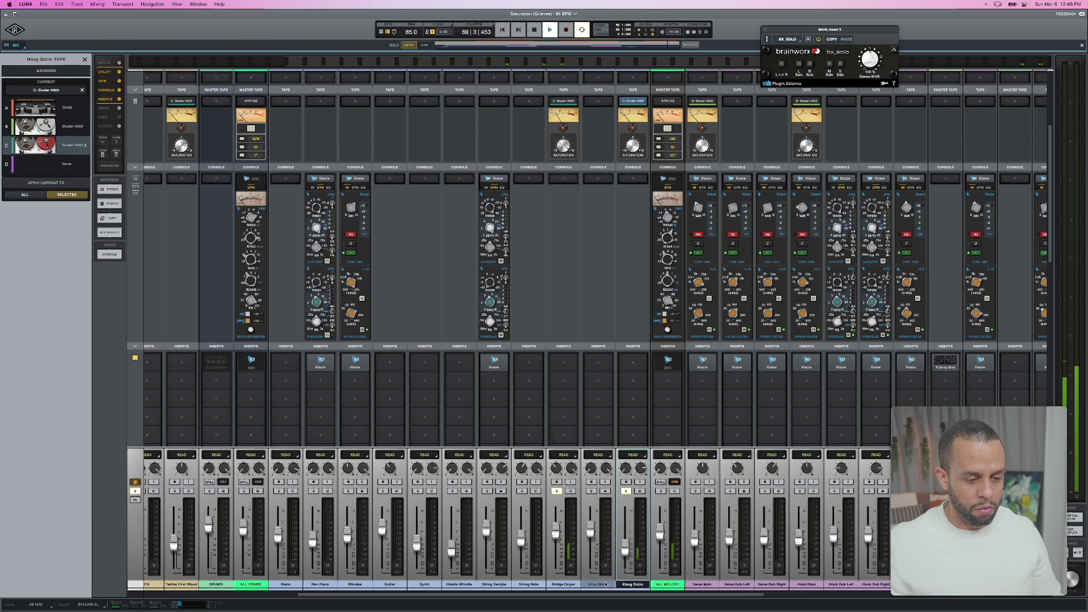
drag(606, 585, 618, 584)
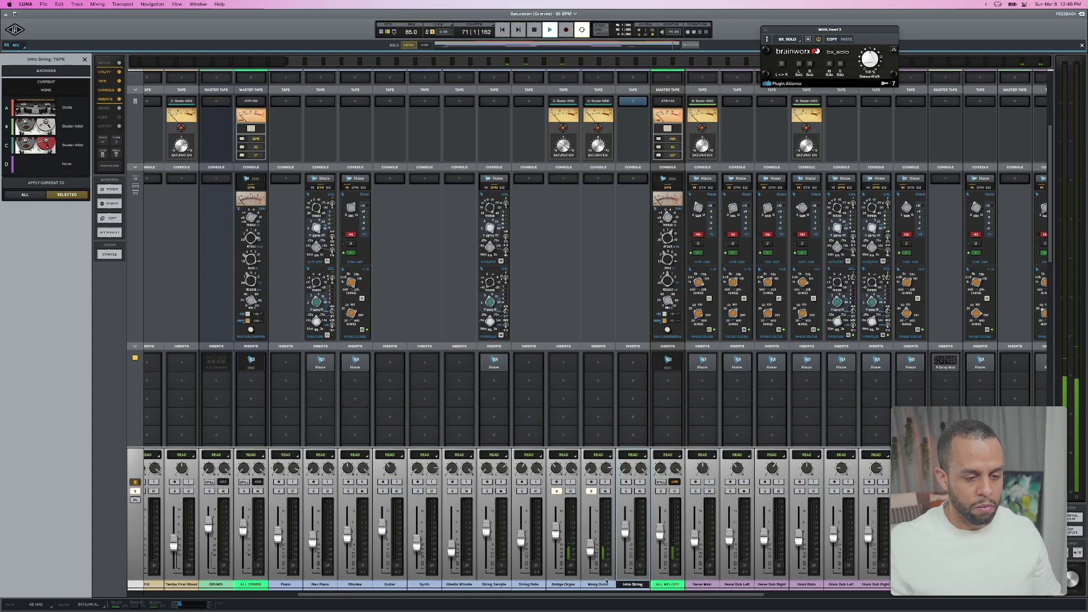
Replay the Bridge Organ and Moog Outro with the drum and melody buses soloed, checking both channels, and clear the solos.
key(space)
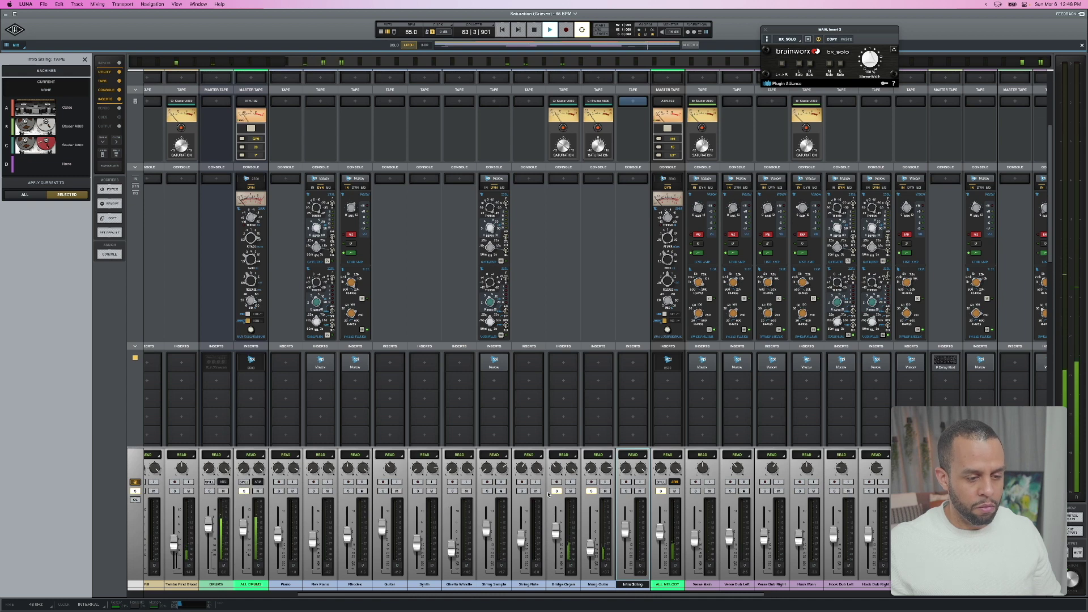
click(564, 584)
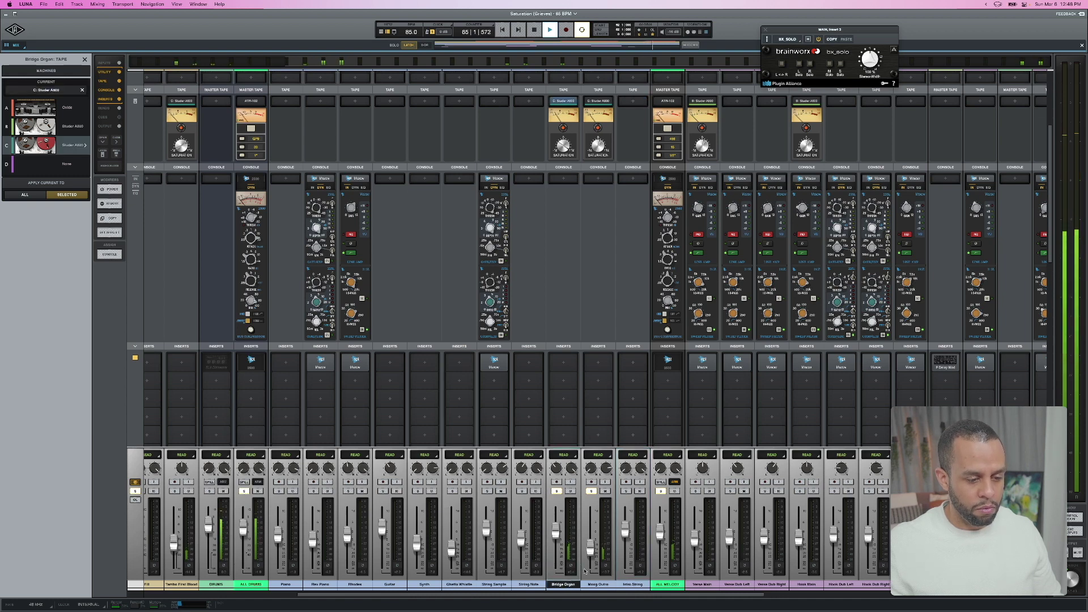
click(592, 584)
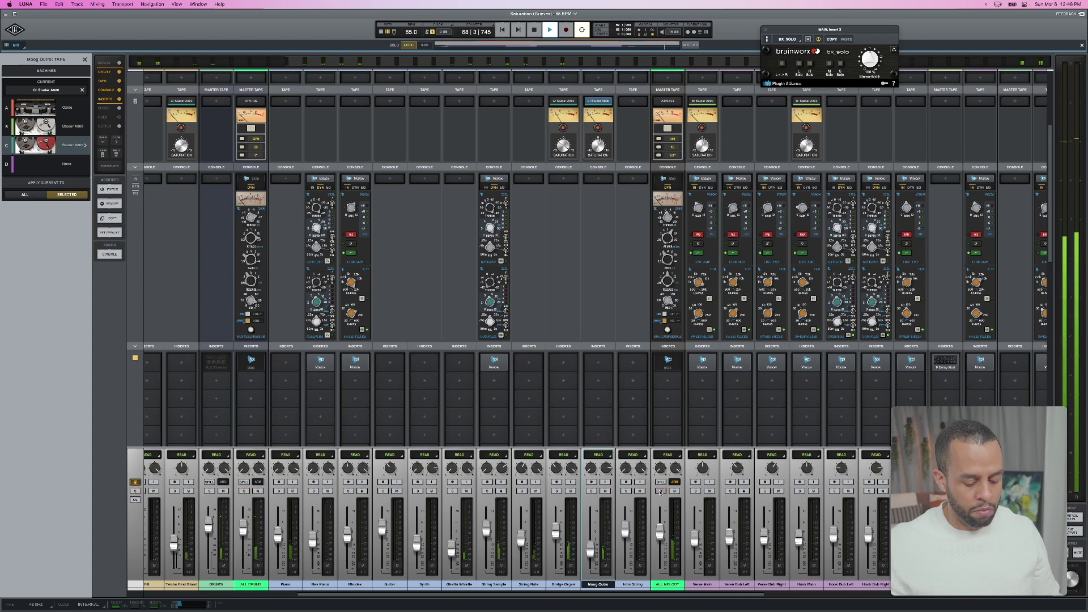
Remove the Studer A800 tape machine from the Bass track.
key(super+equal)
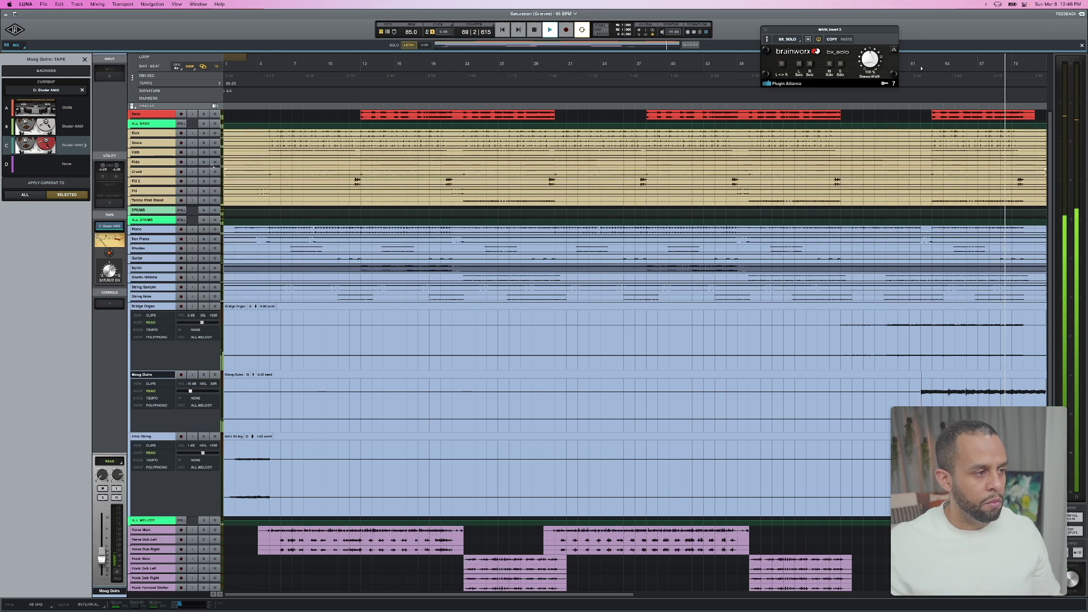
click(159, 117)
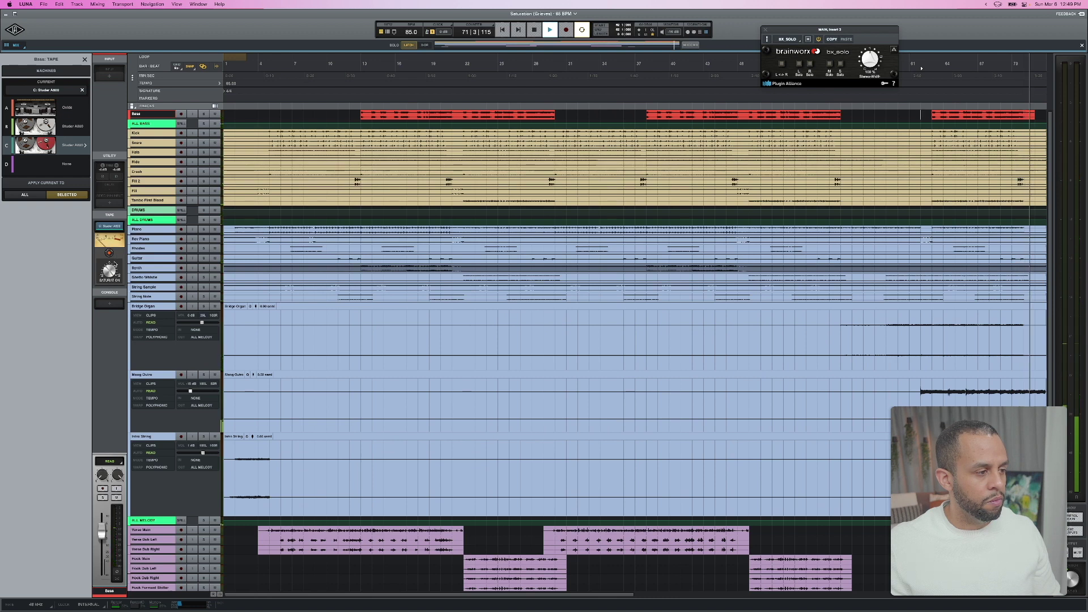
click(117, 228)
click(117, 243)
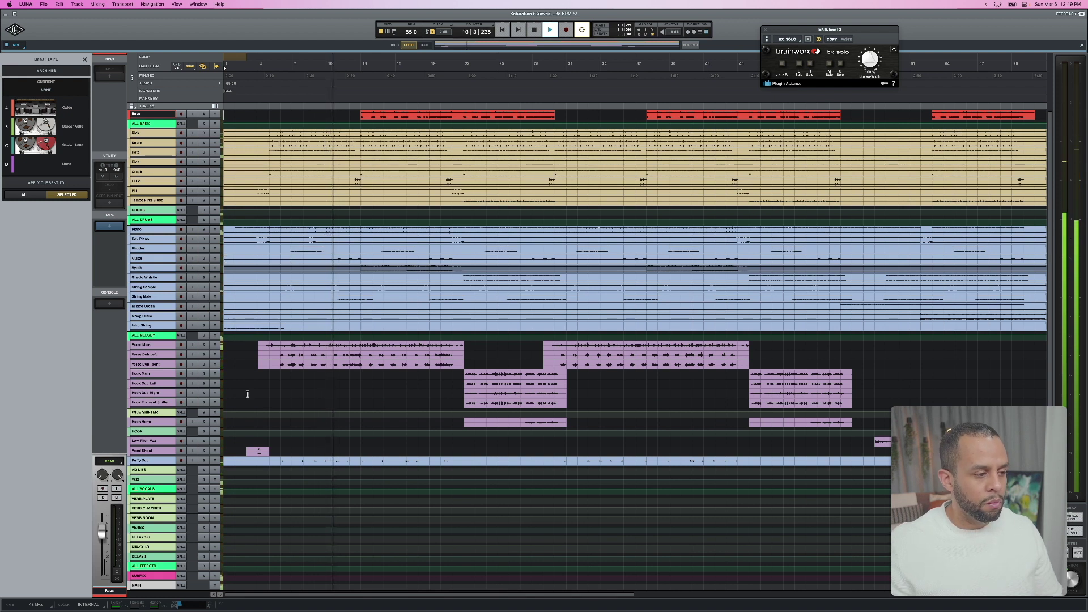
Select the verse dub tracks and audition the mix's mid signal with bx_solo, switching the solo off again.
click(167, 357)
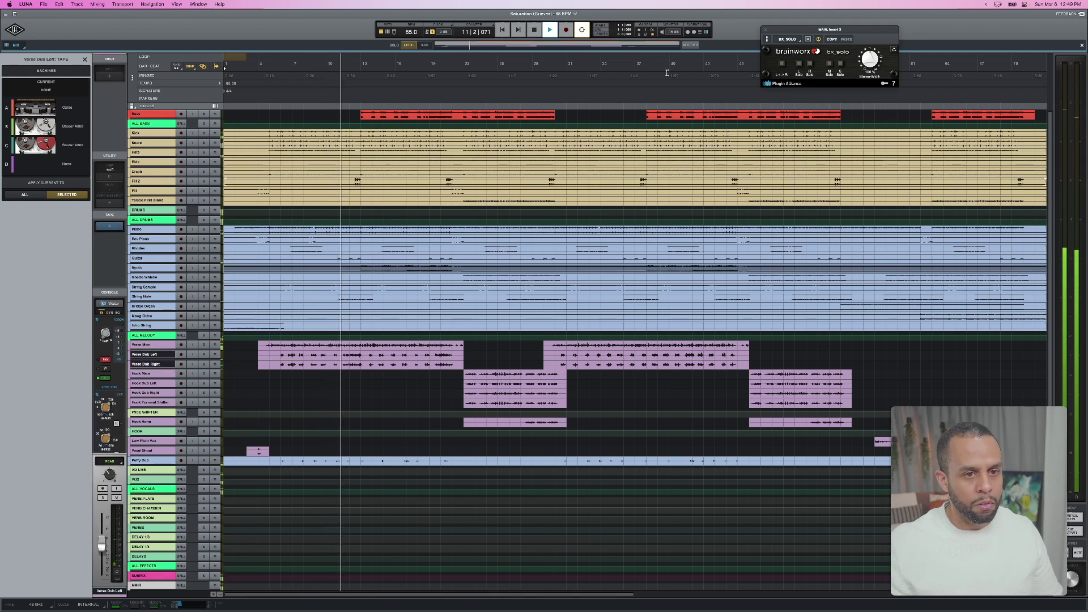
click(829, 64)
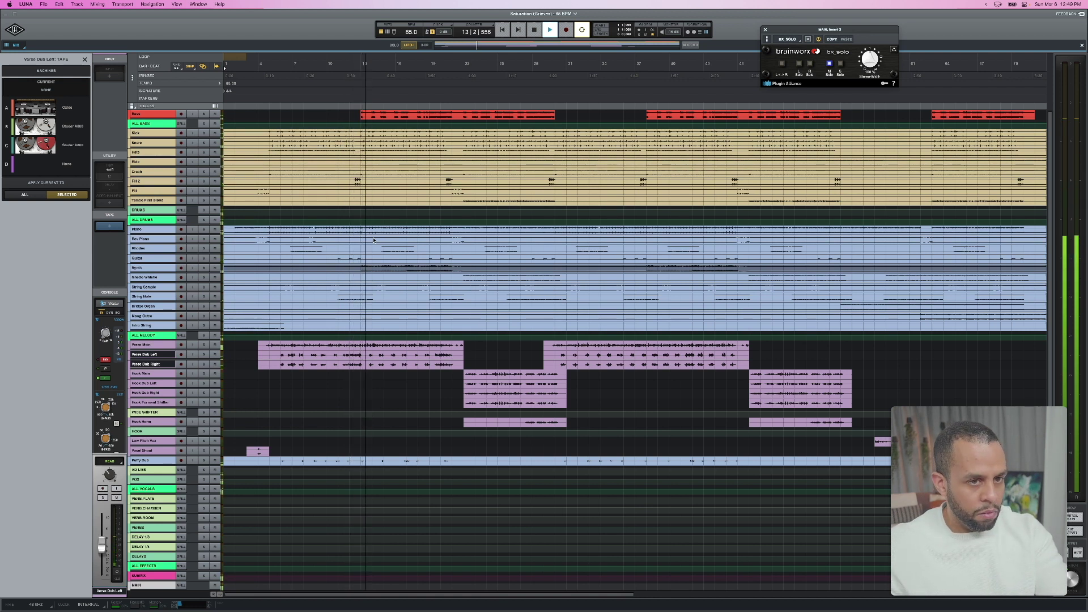
click(830, 64)
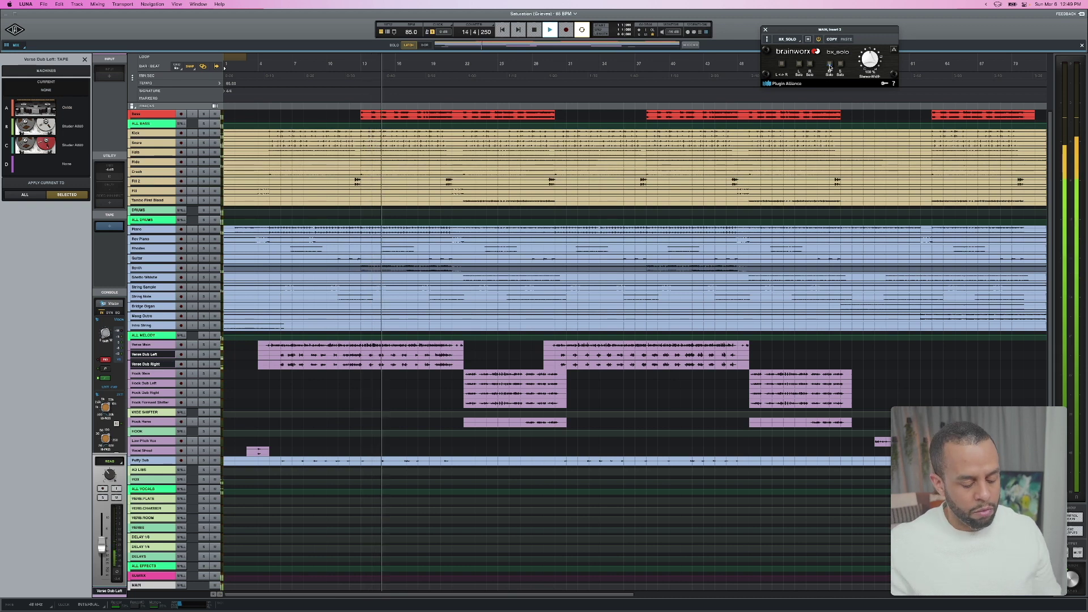
Review the vocal channels in the mixer during playback, checking the hook dubs, Hook Main and the HOOK bus.
key(super+equal)
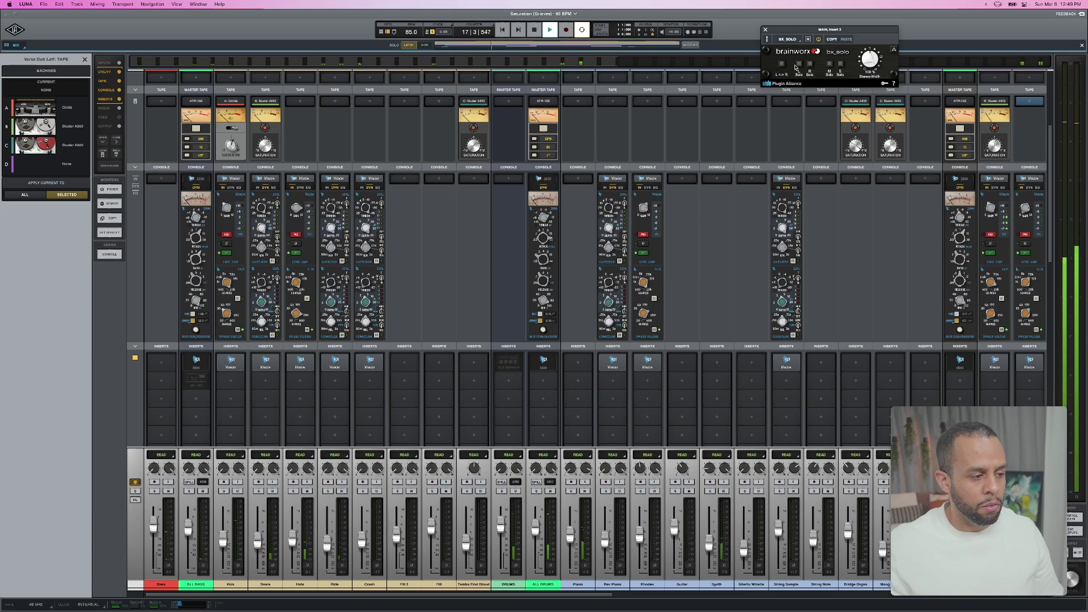
scroll(596, 223, right, 10)
scroll(597, 223, right, 8)
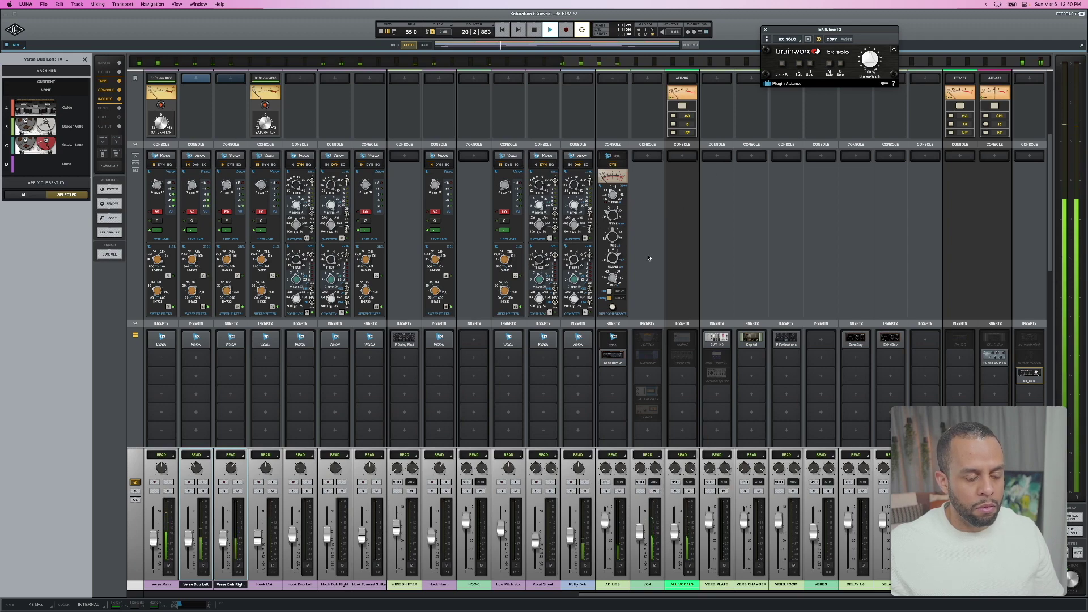
scroll(648, 258, left, 14)
scroll(649, 258, right, 5)
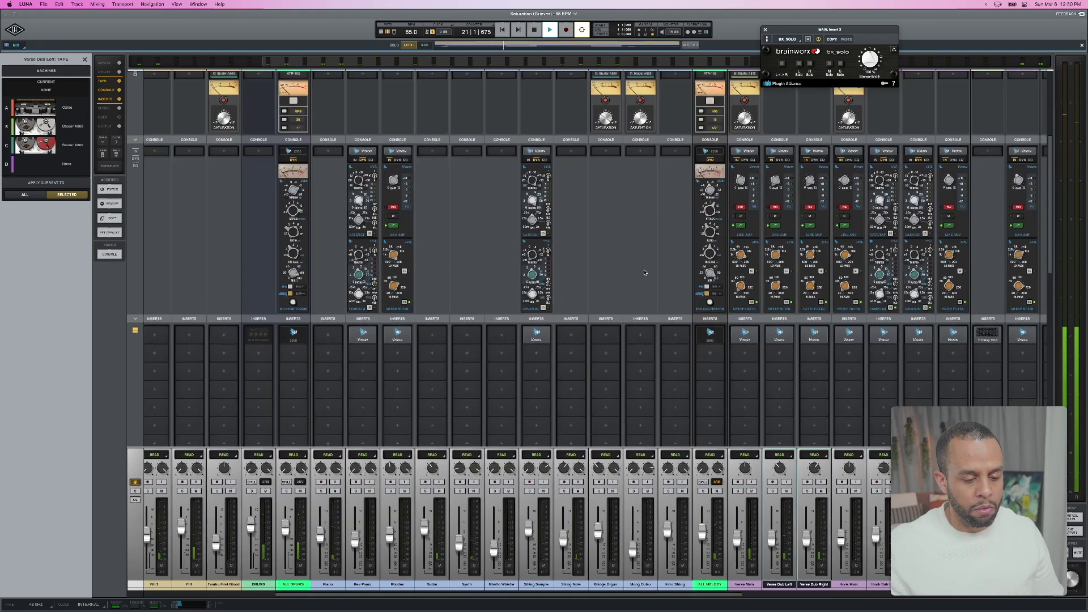
scroll(645, 273, right, 3)
scroll(638, 306, down, 3)
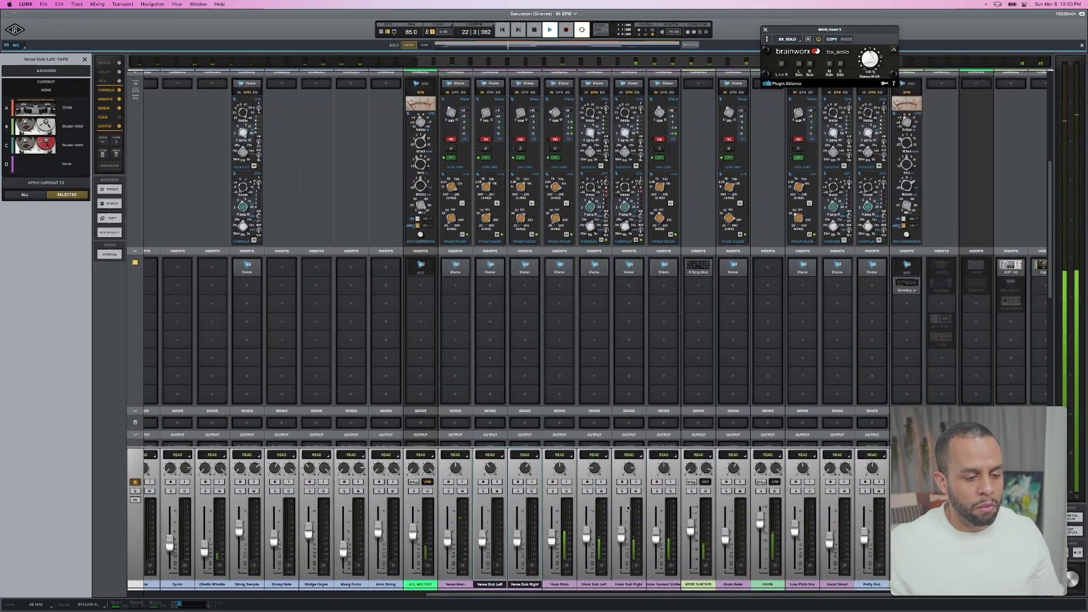
click(767, 584)
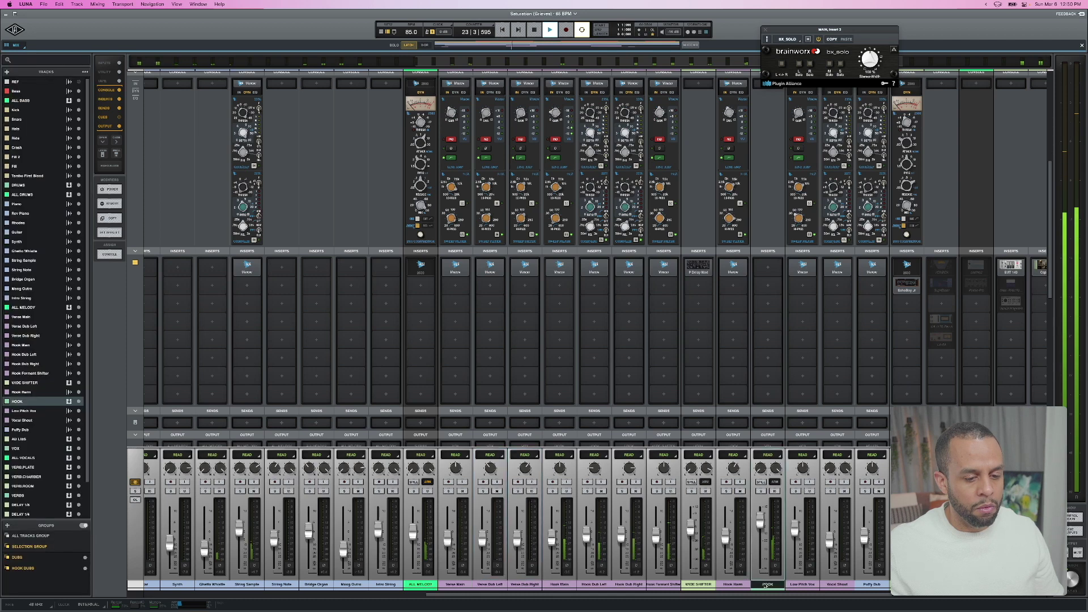
click(606, 585)
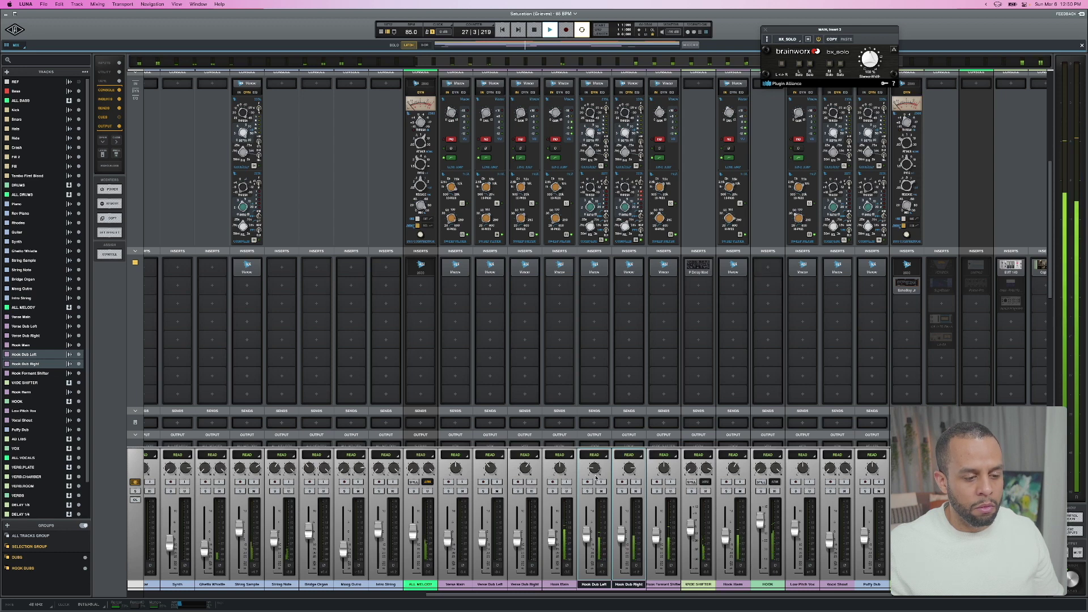
click(558, 584)
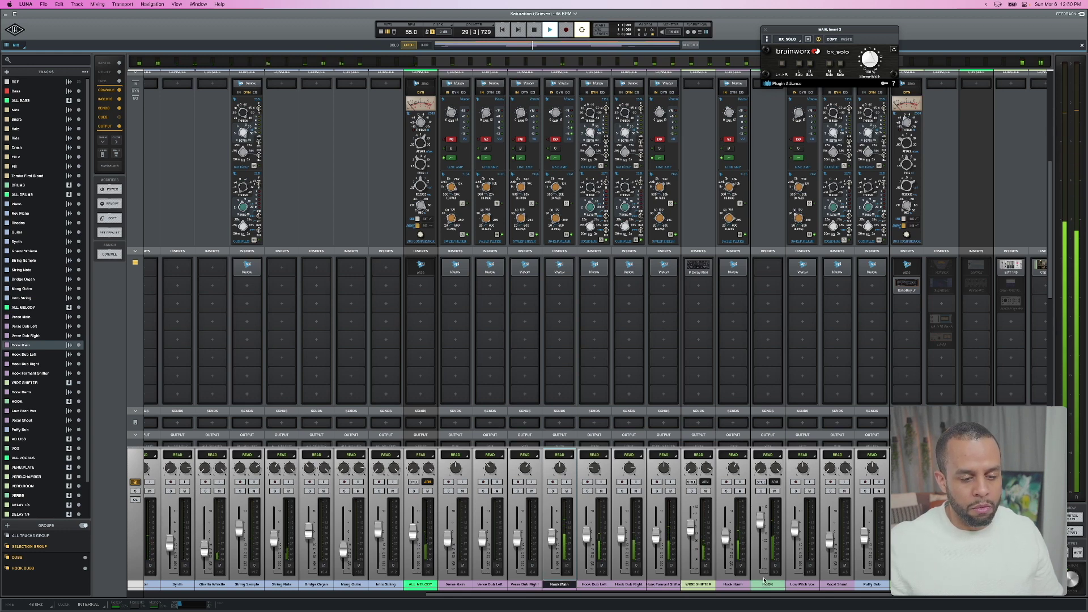
click(765, 584)
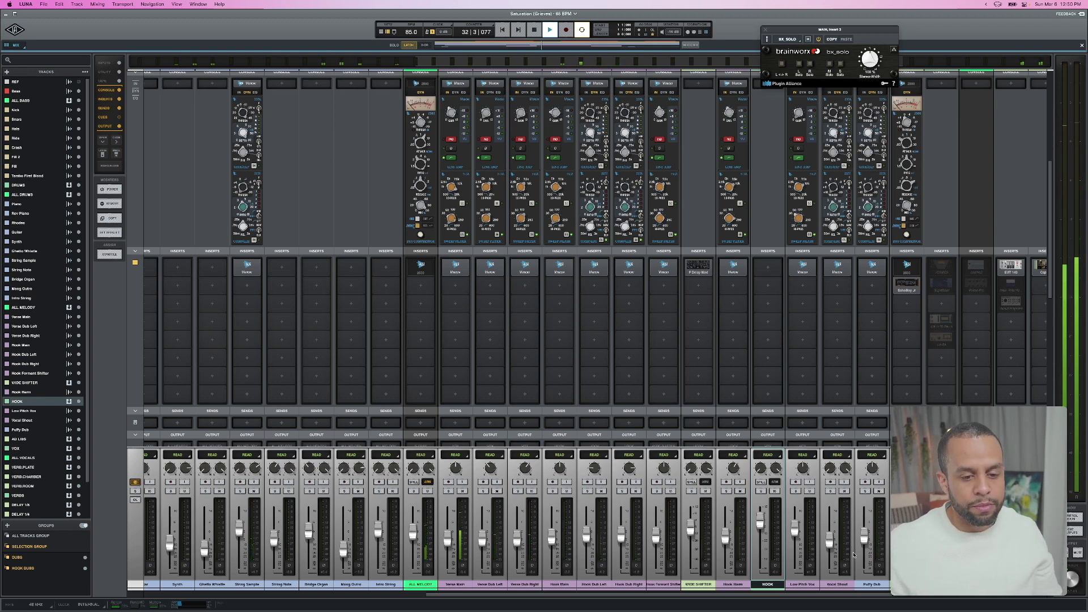
Open the UA 1176 Rev A and Teletronix LA-2A compressors on the VOX bus and enable both.
scroll(839, 561, right, 5)
click(806, 585)
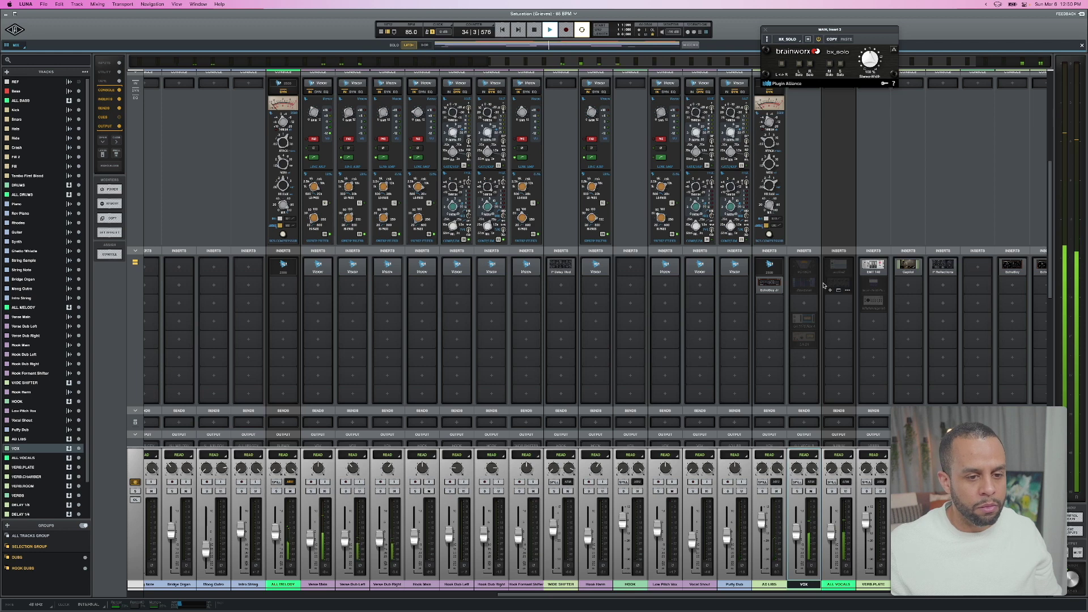
click(813, 324)
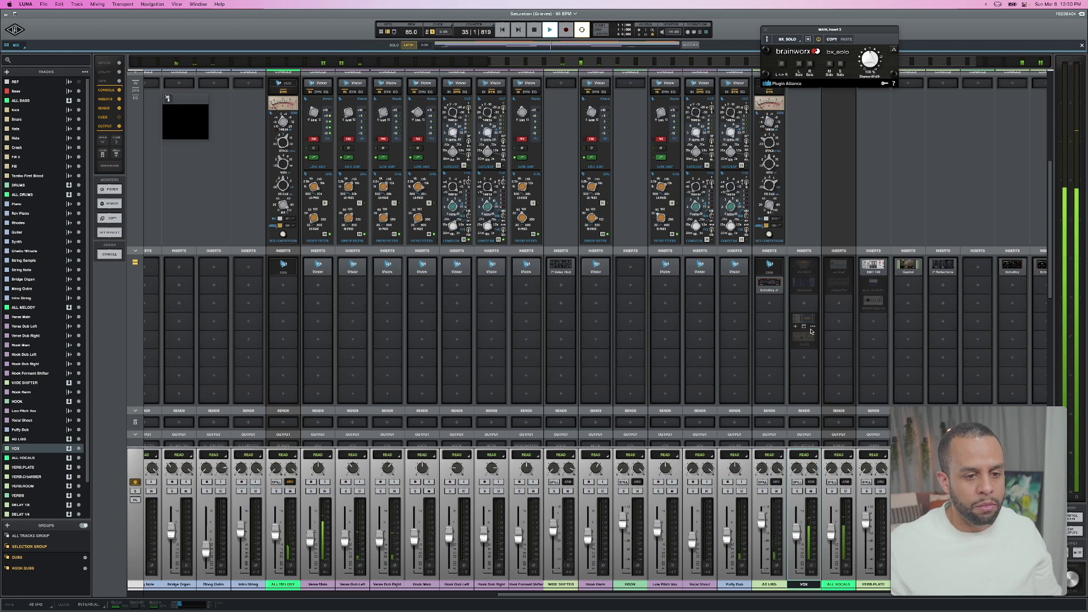
click(812, 339)
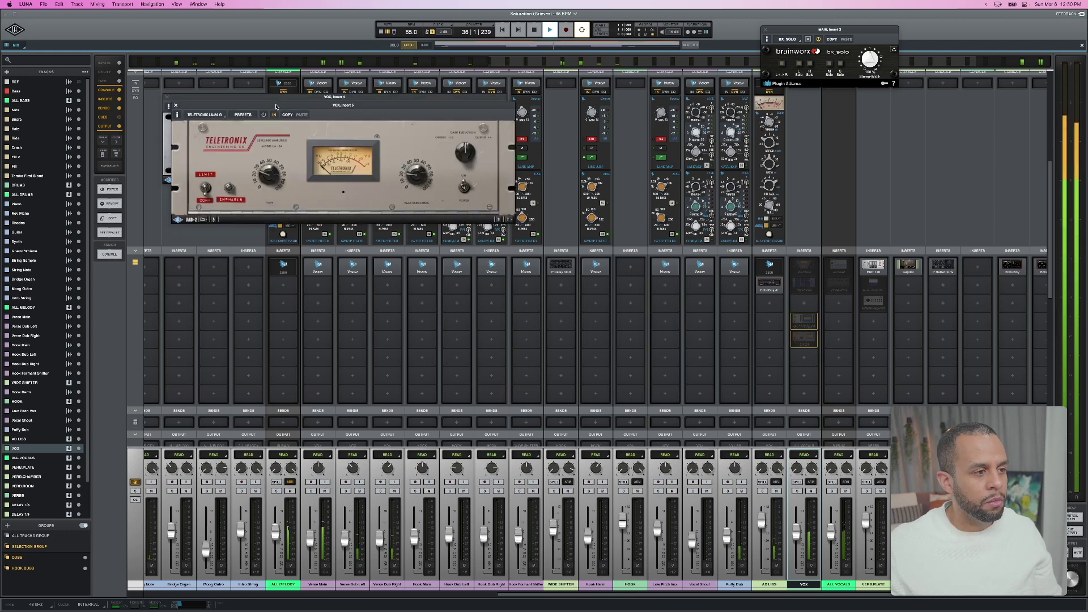
click(254, 107)
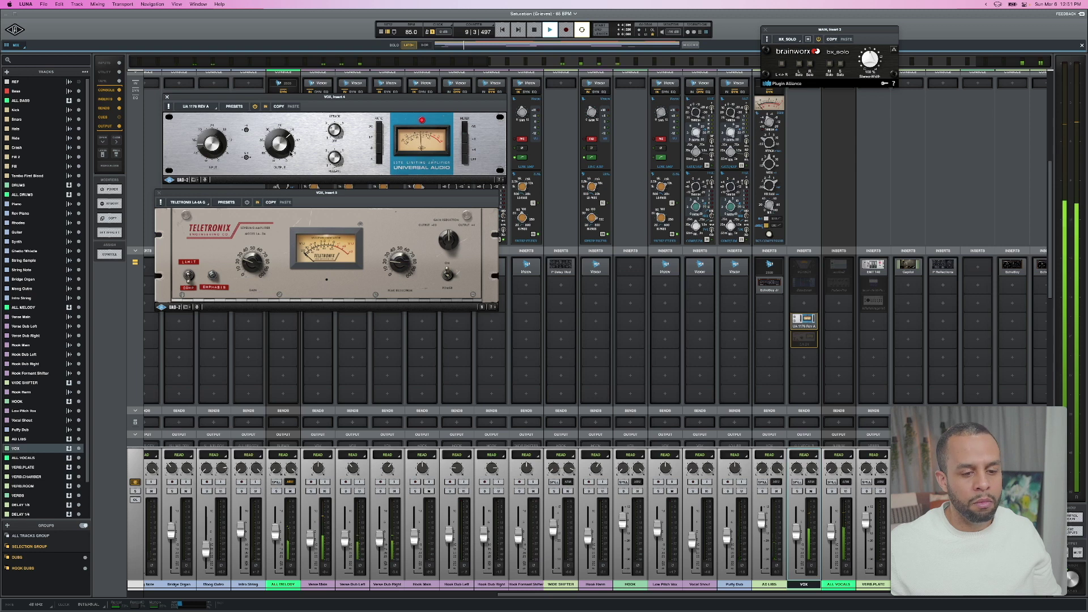
click(265, 106)
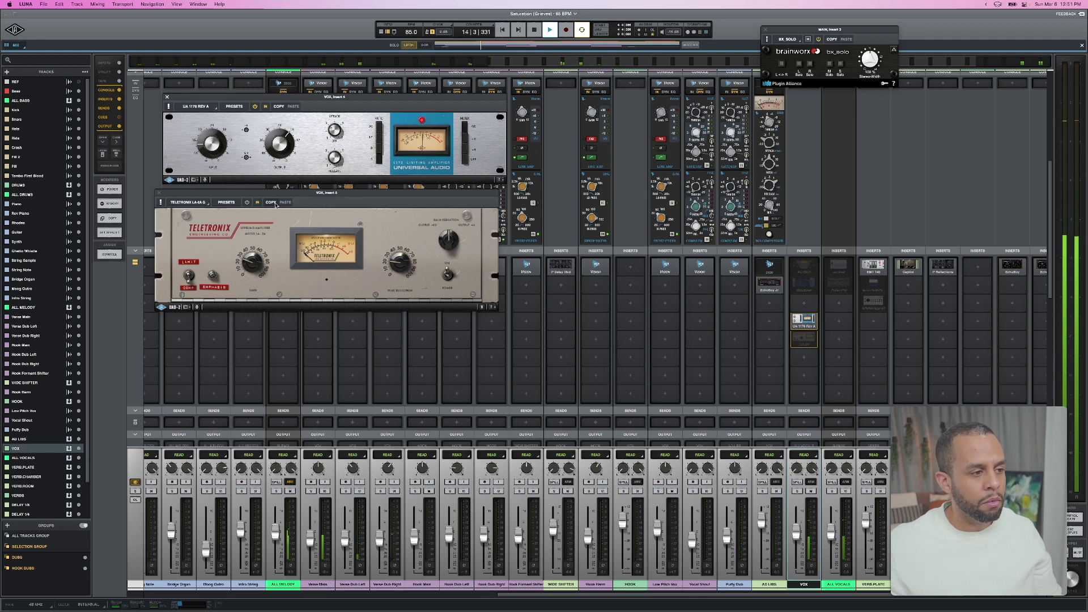
click(247, 205)
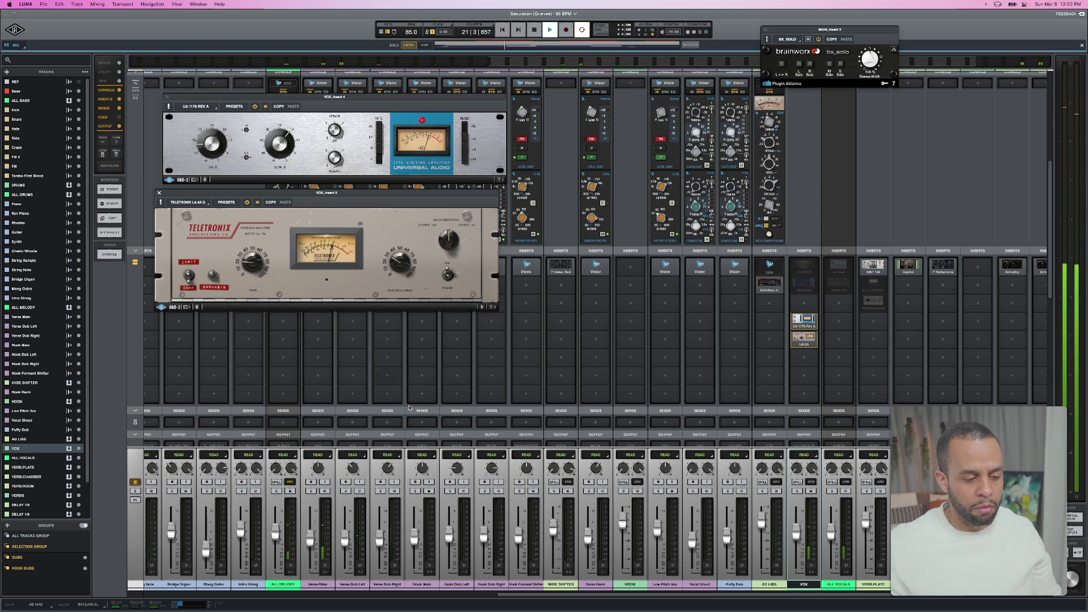
Reduce the mixer to the main group buses with ALL MELODY selected, and close both compressor windows.
click(274, 506)
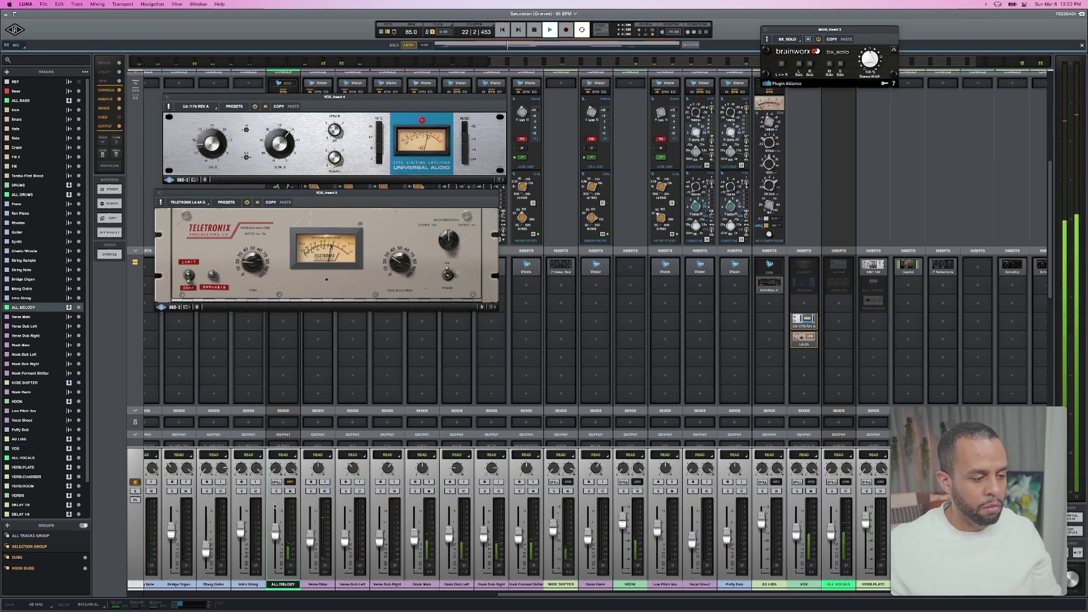
scroll(274, 506, right, 2)
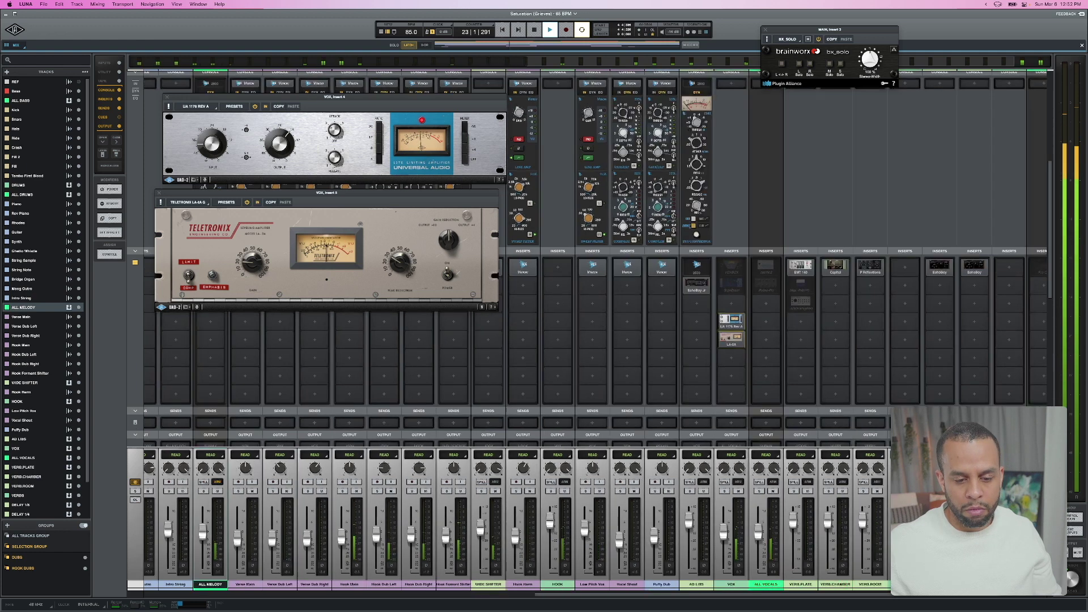
scroll(274, 506, right, 2)
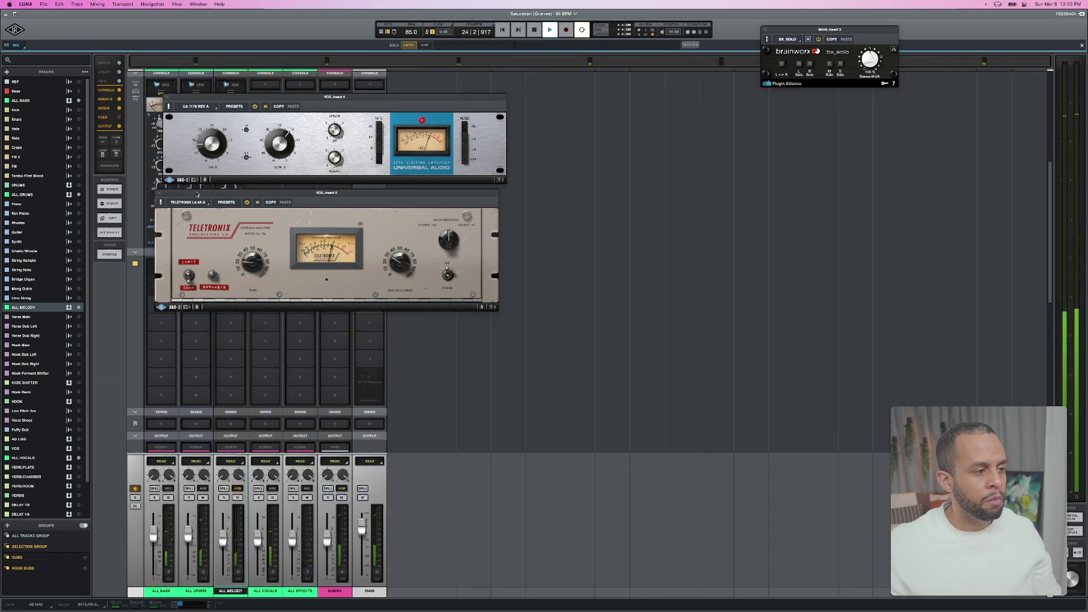
drag(197, 195, 491, 209)
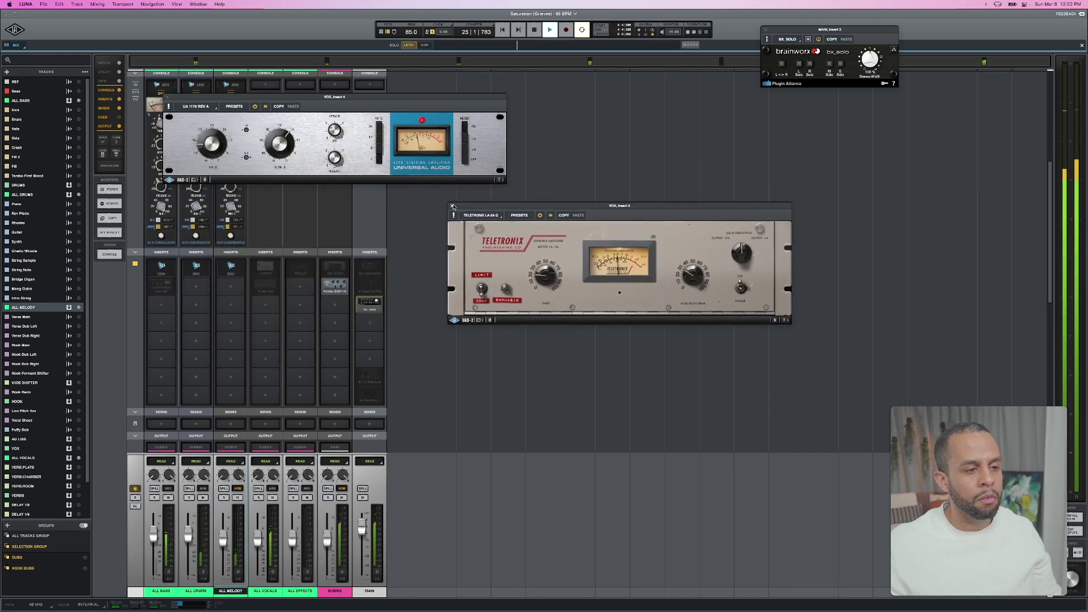
click(453, 206)
click(168, 98)
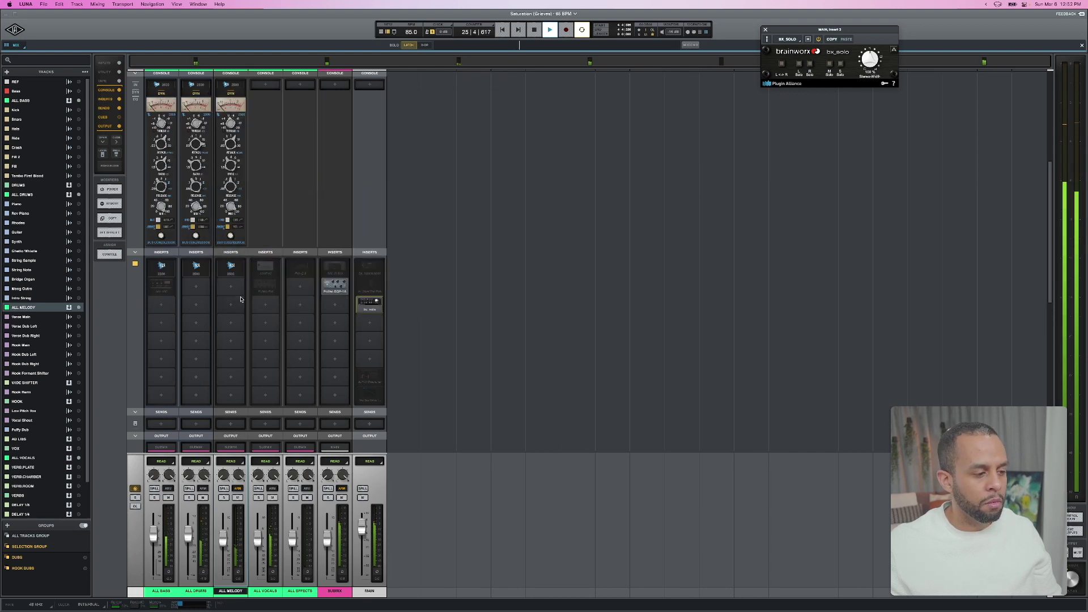
scroll(240, 300, up, 5)
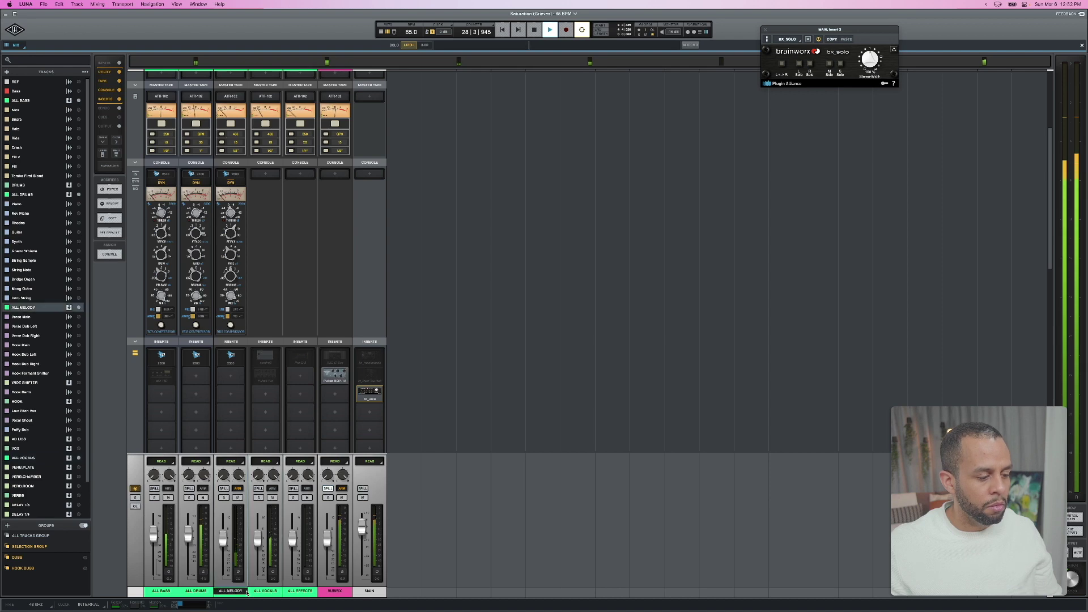
scroll(210, 224, up, 2)
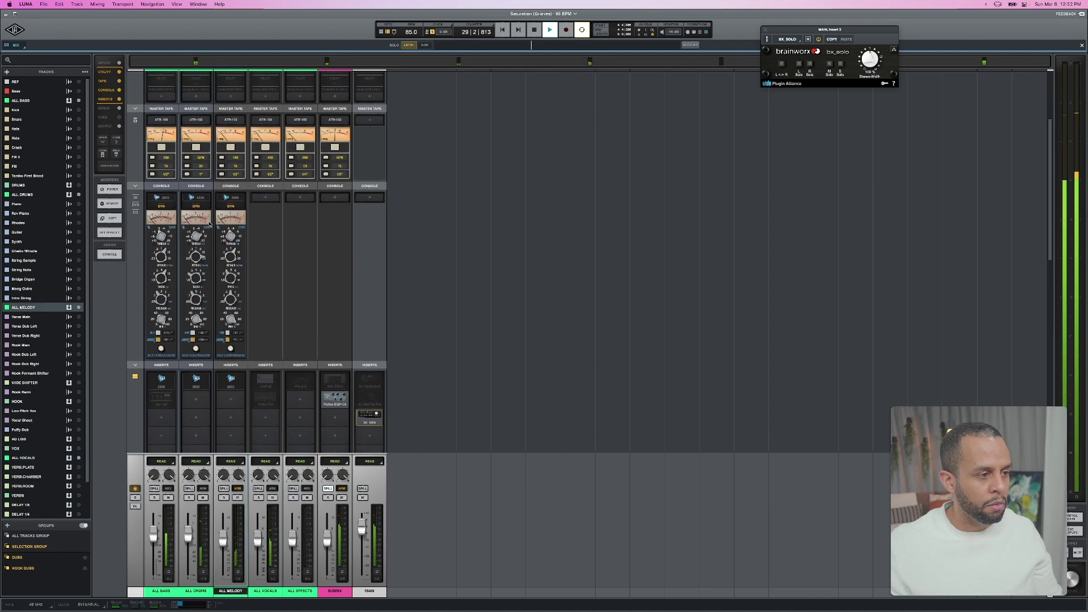
Collapse the console section and switch the ALL MELODY bus to Neve Summing.
click(231, 187)
scroll(231, 189, up, 10)
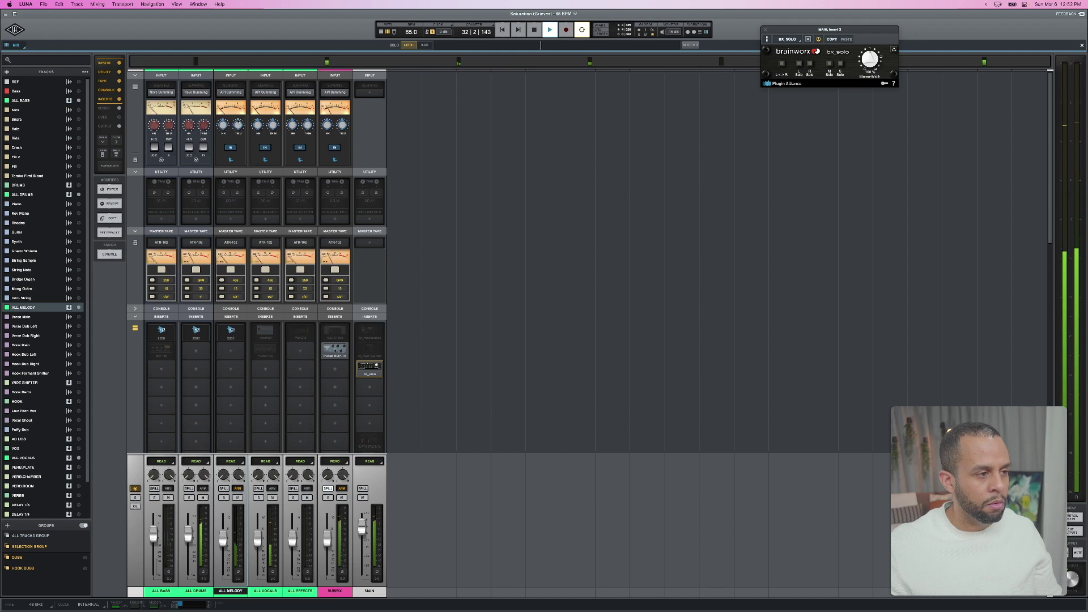
click(231, 92)
click(237, 117)
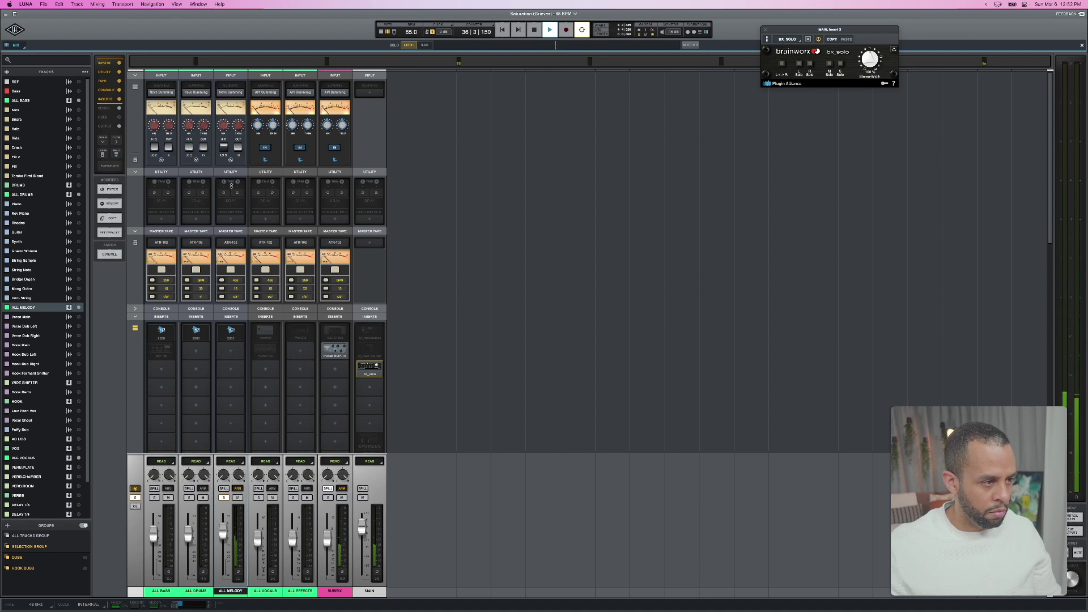
Adjust the ALL MELODY bus's gain trim in its utility section, set its volume to -3 dB and switch its solo off.
mouse_move(231, 179)
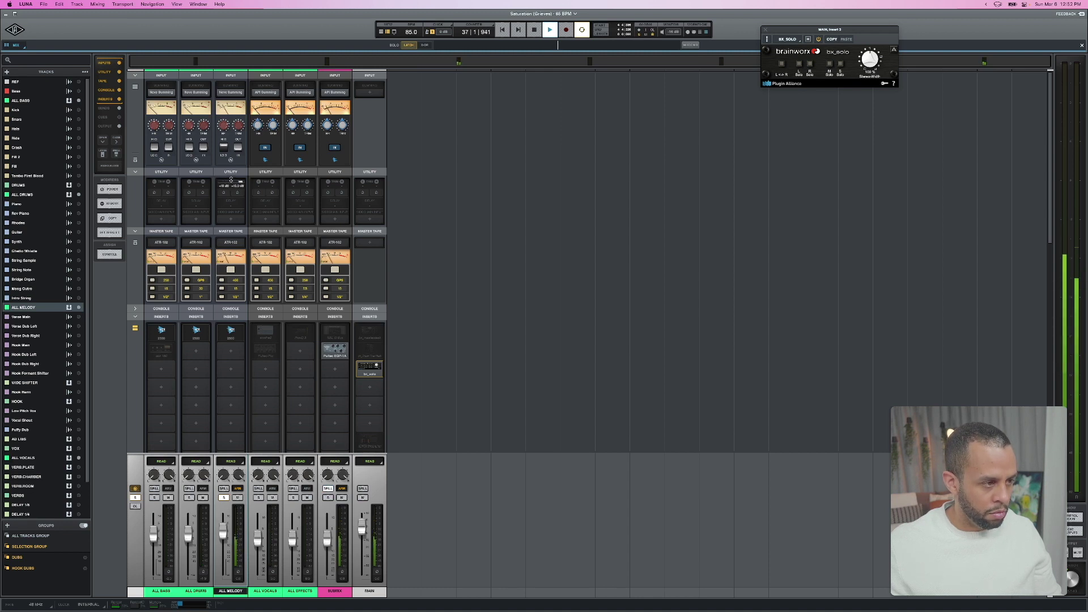
scroll(231, 179, down, 2)
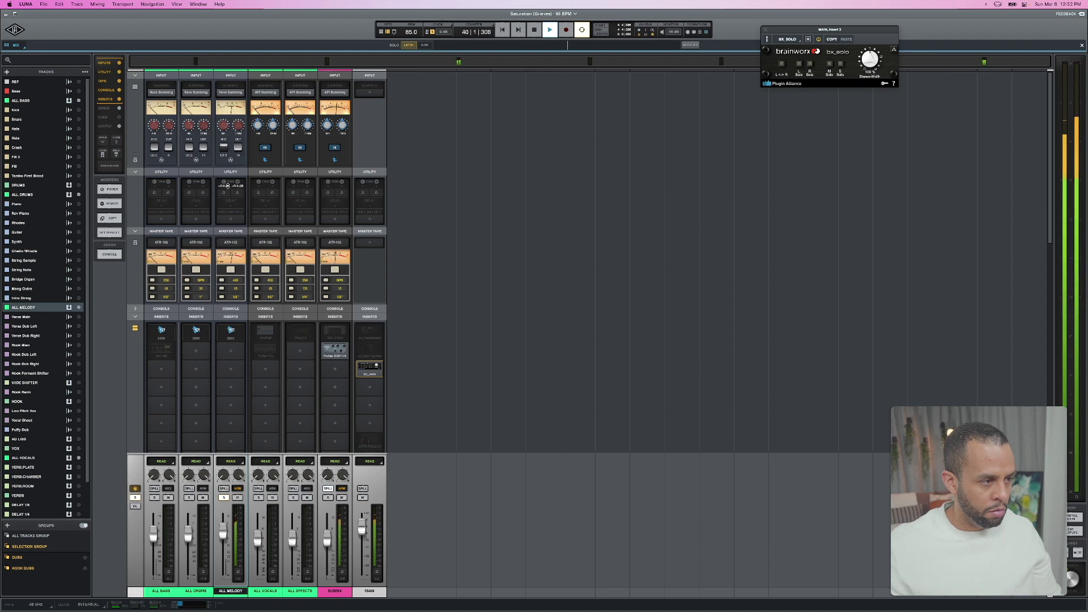
drag(227, 186, 228, 187)
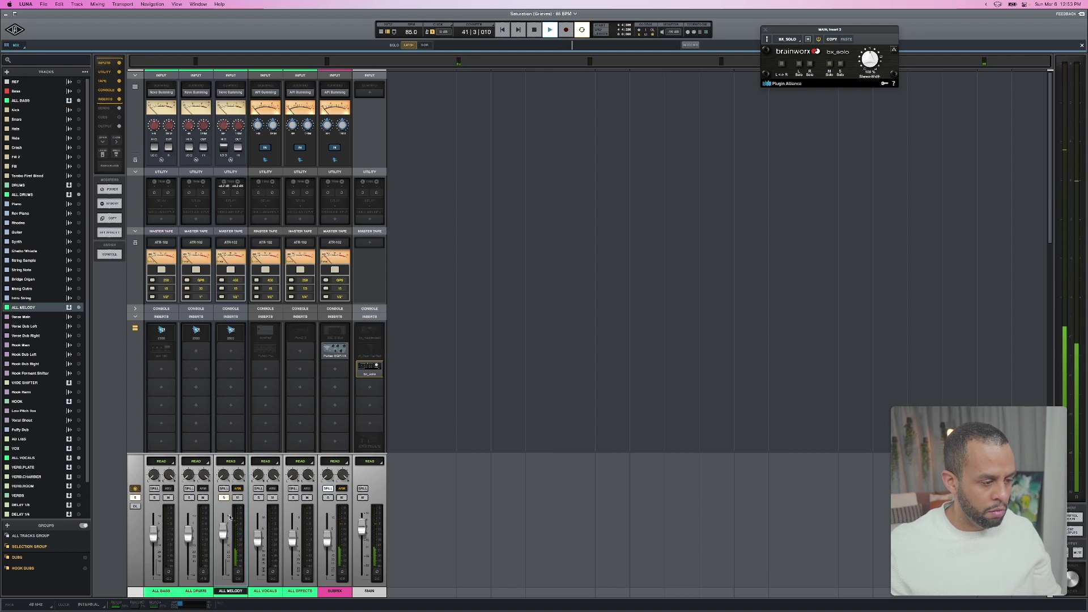
double_click(238, 580)
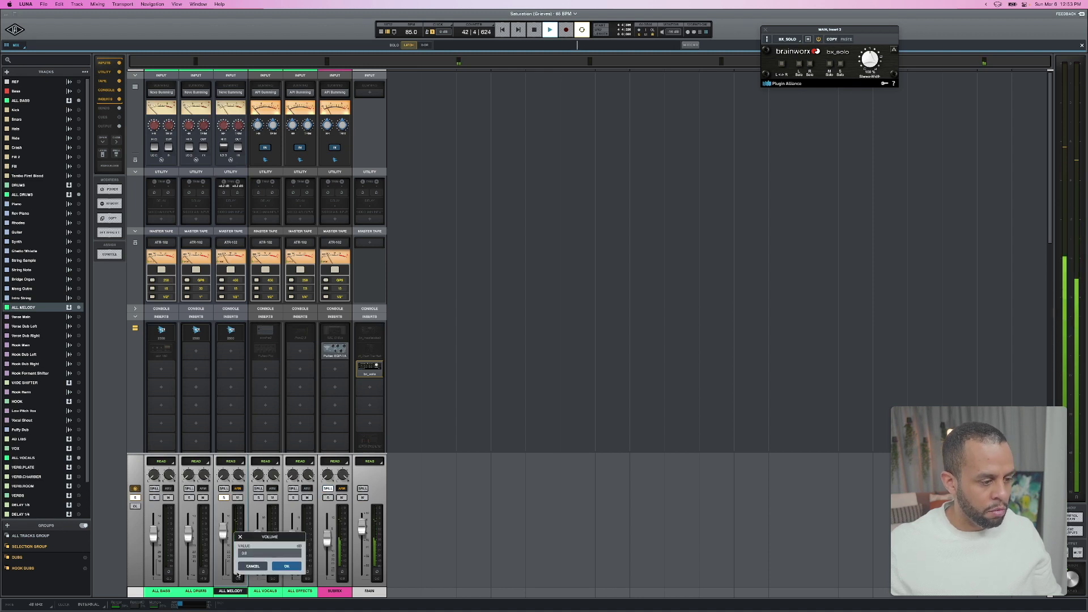
text(-3)
key(Return)
click(224, 497)
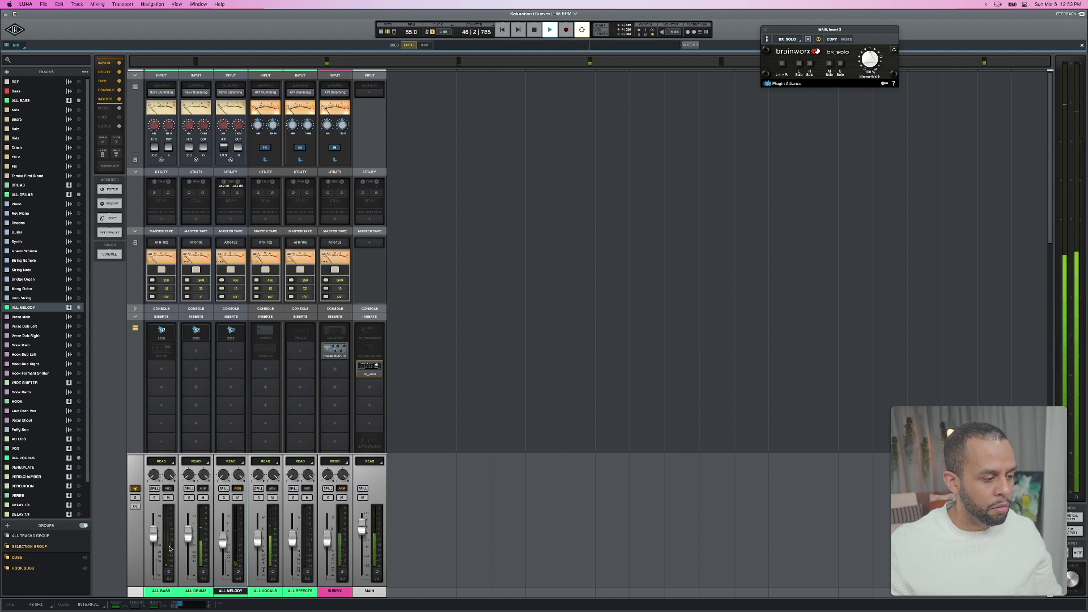
Move the bx_solo window beside the channel strips, solo the mix's mid signal and select ALL DRUMS.
click(164, 591)
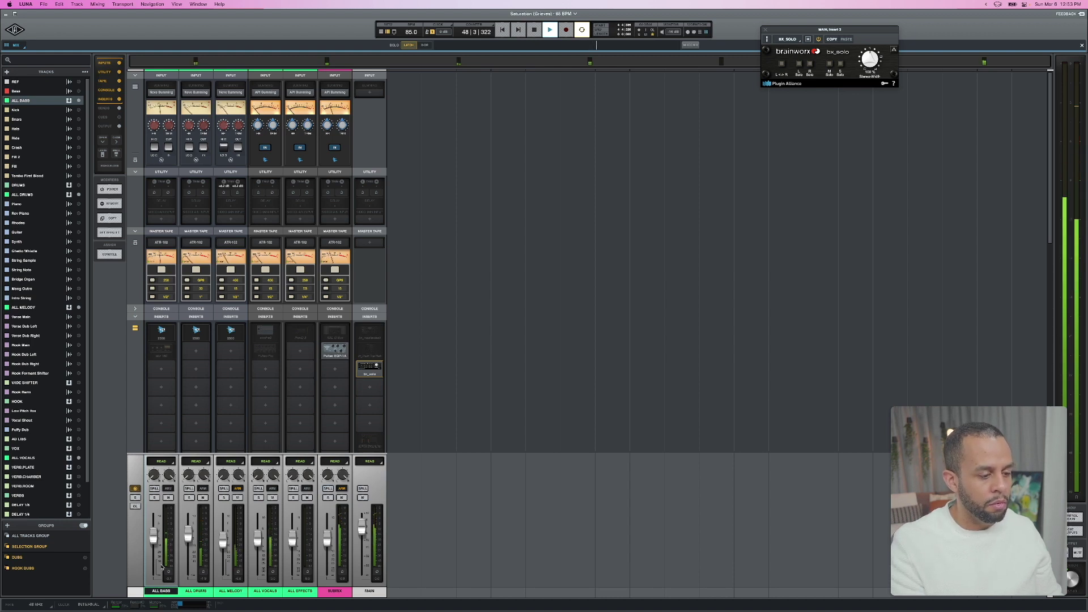
drag(844, 27, 510, 111)
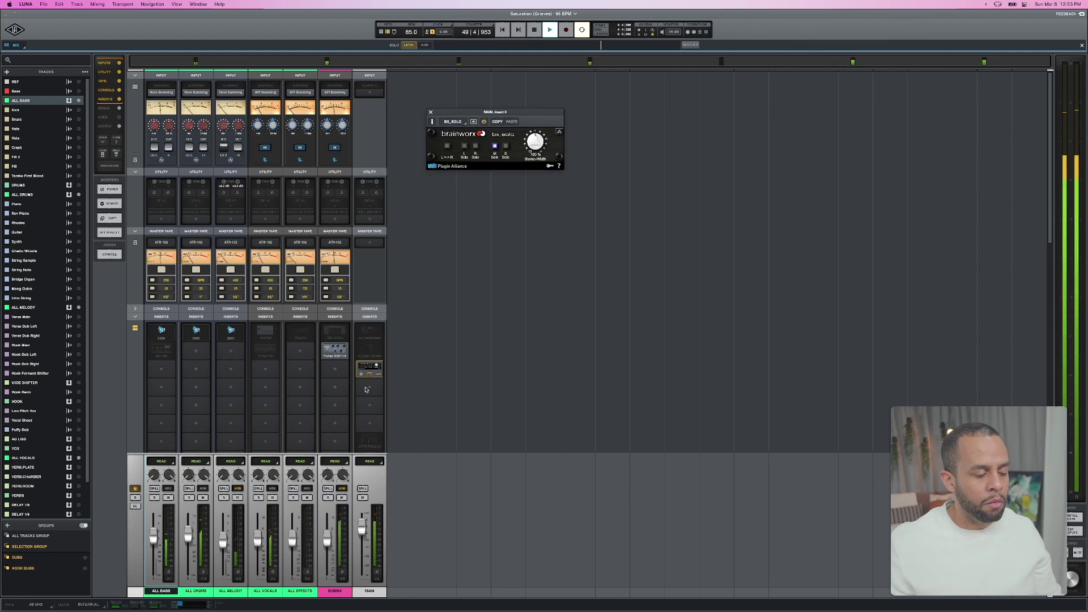
click(271, 591)
click(199, 591)
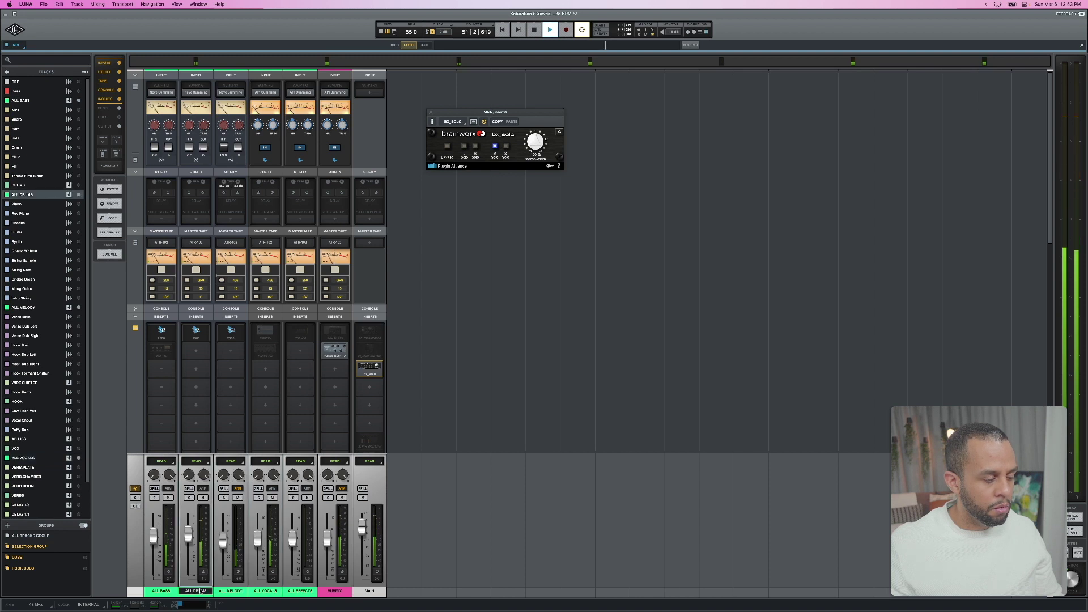
Collapse the inserts section and replay the song from around bar 5 with ALL VOCALS selected.
click(197, 316)
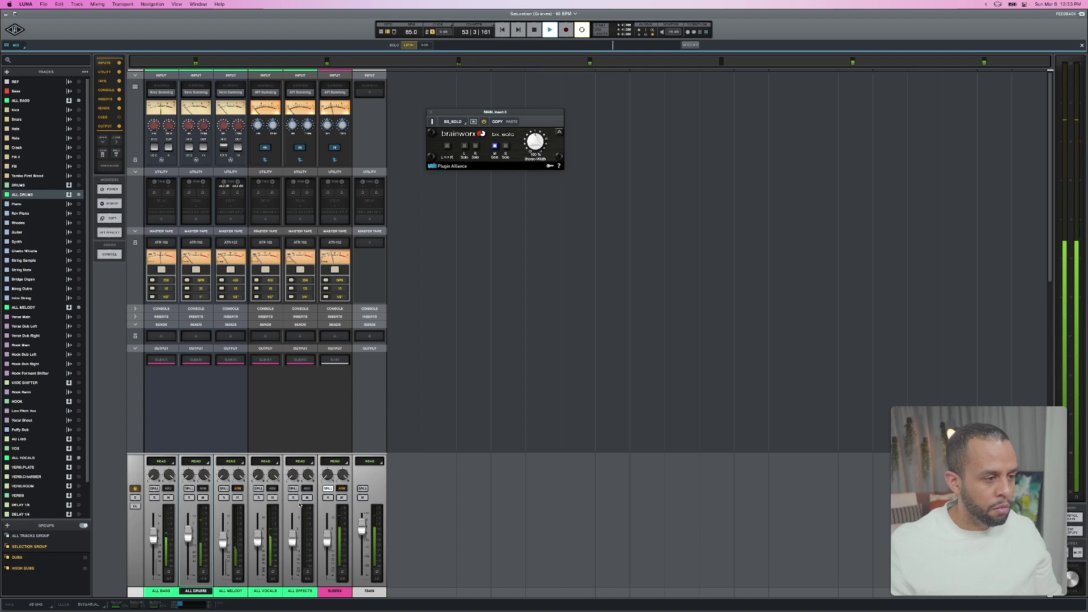
click(265, 591)
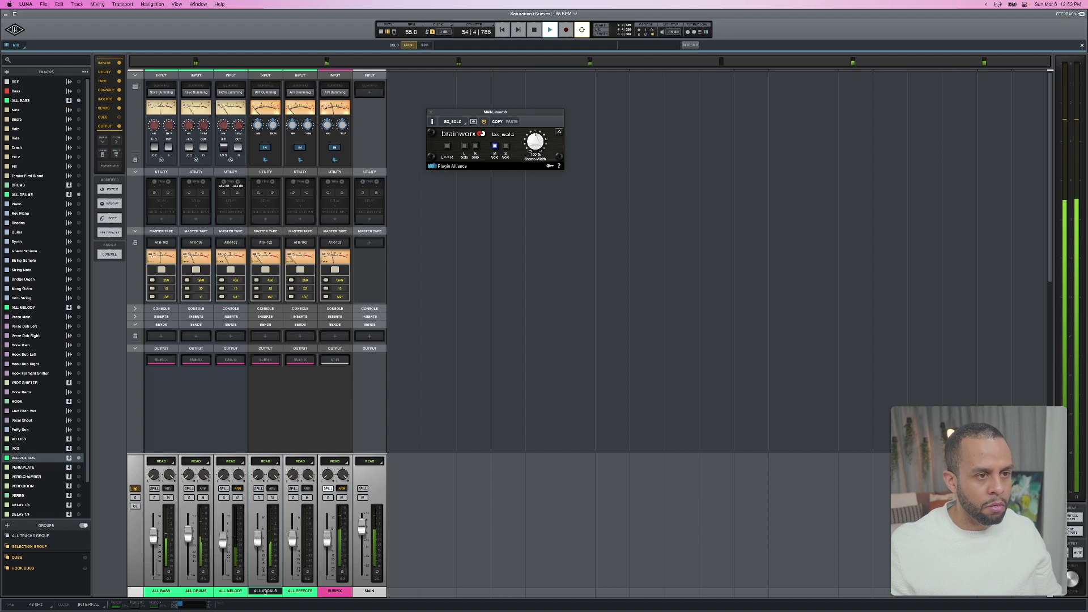
click(450, 45)
key(space)
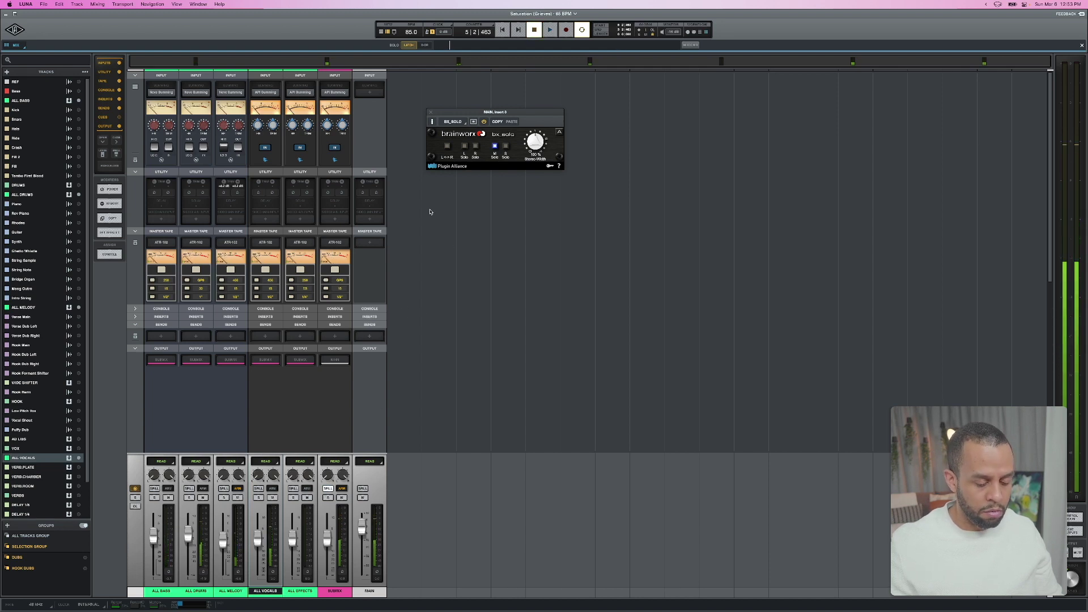
key(space)
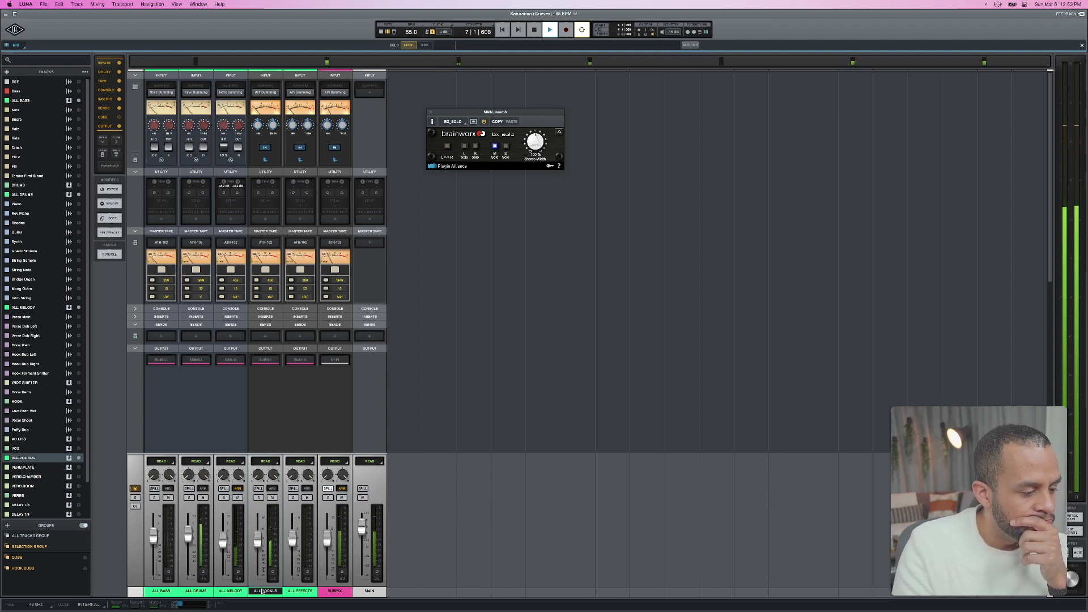
Open the ATR-102 master tape on ALL MELODY and change its head setting.
key(Up)
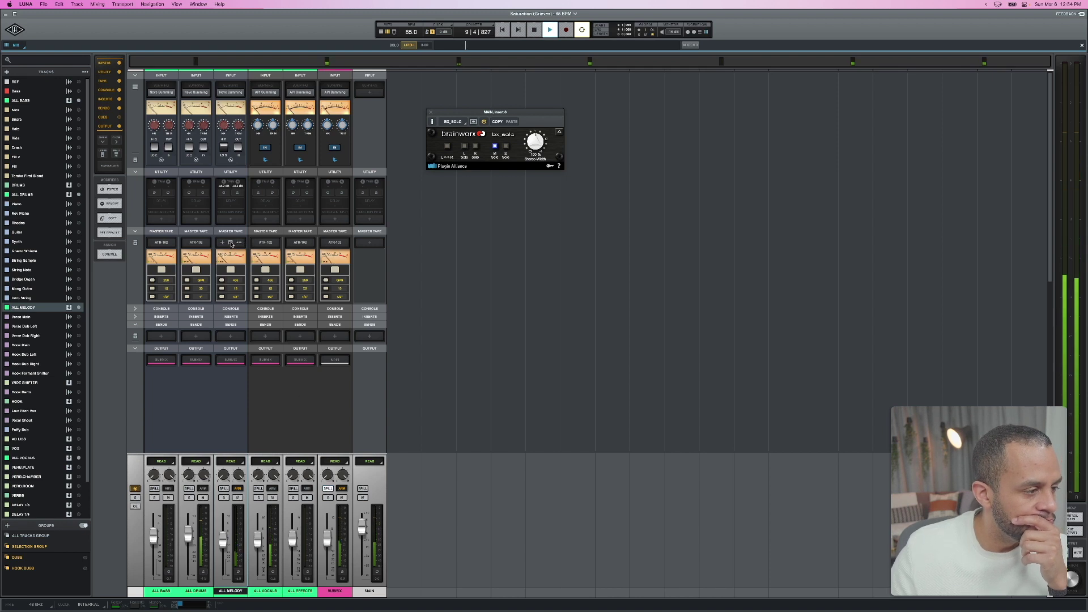
click(230, 242)
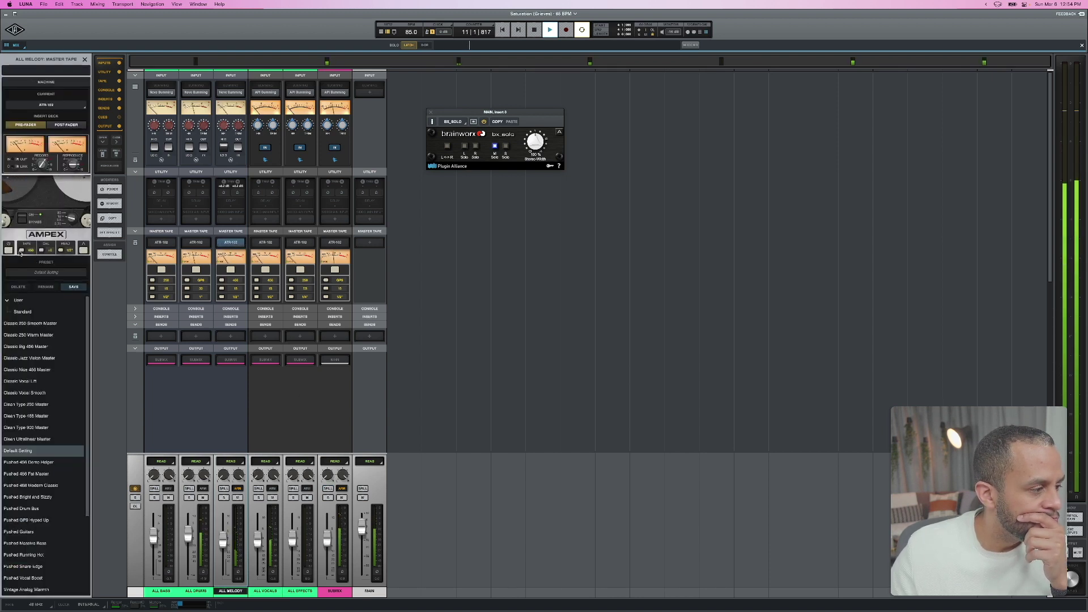
click(68, 243)
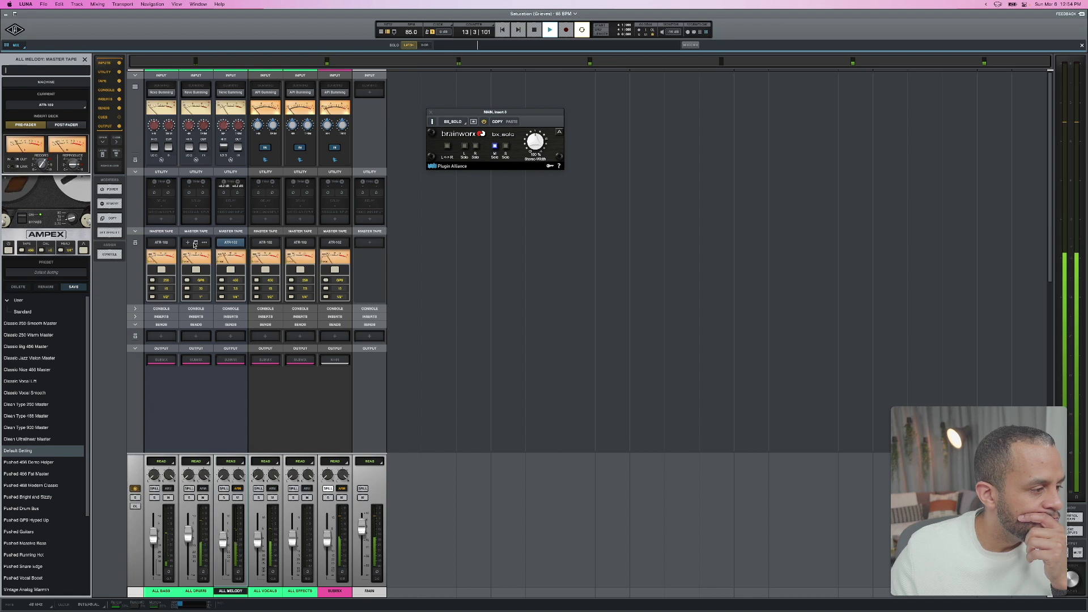
Open the ATR-102 master tape on ALL DRUMS, solo the bus and adjust the tape speed.
click(194, 244)
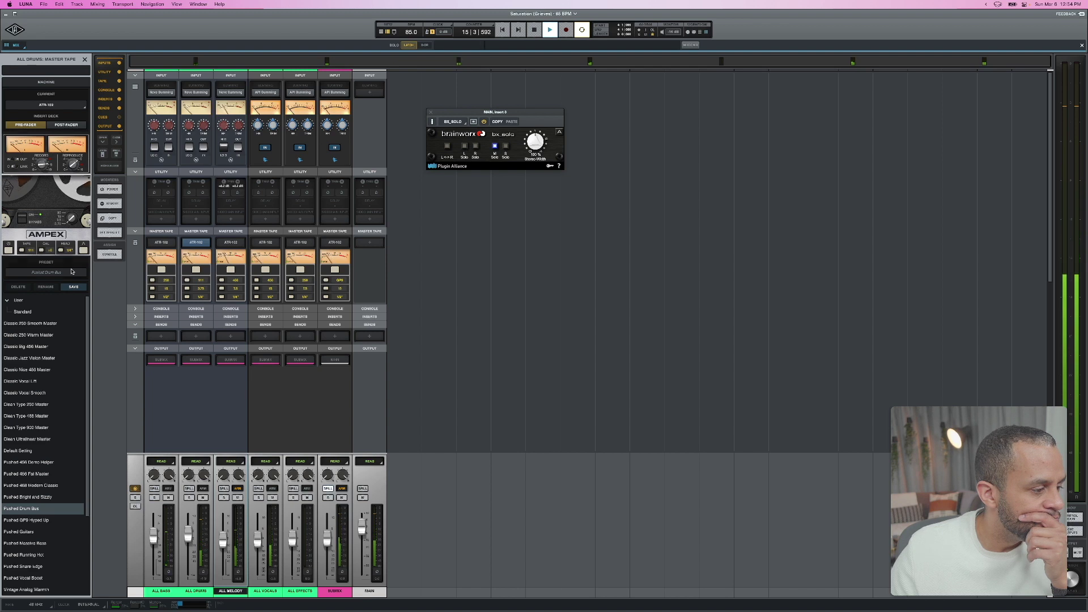
click(189, 498)
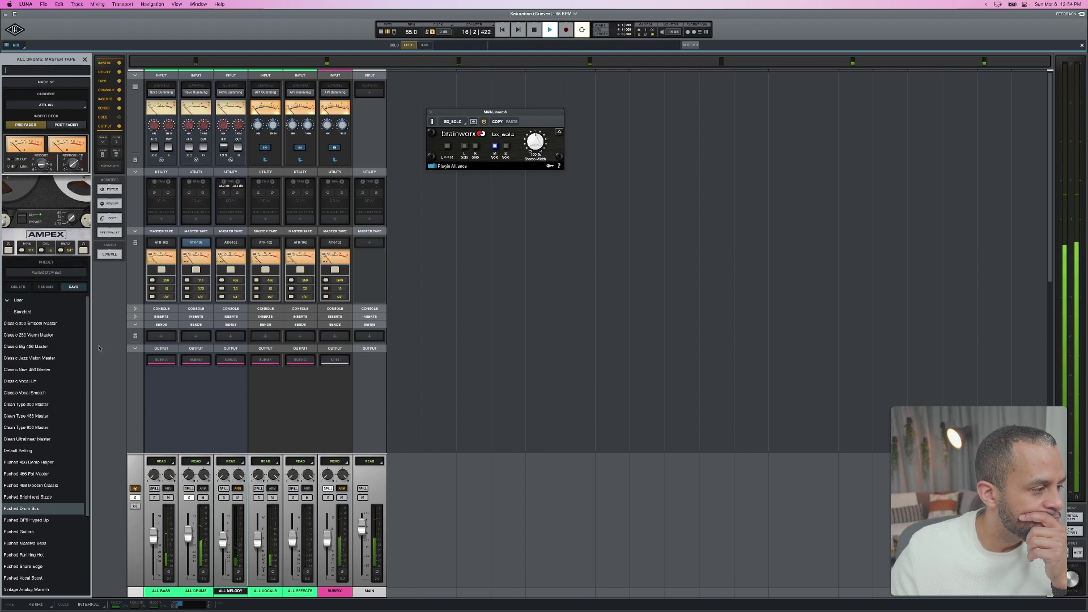
click(183, 534)
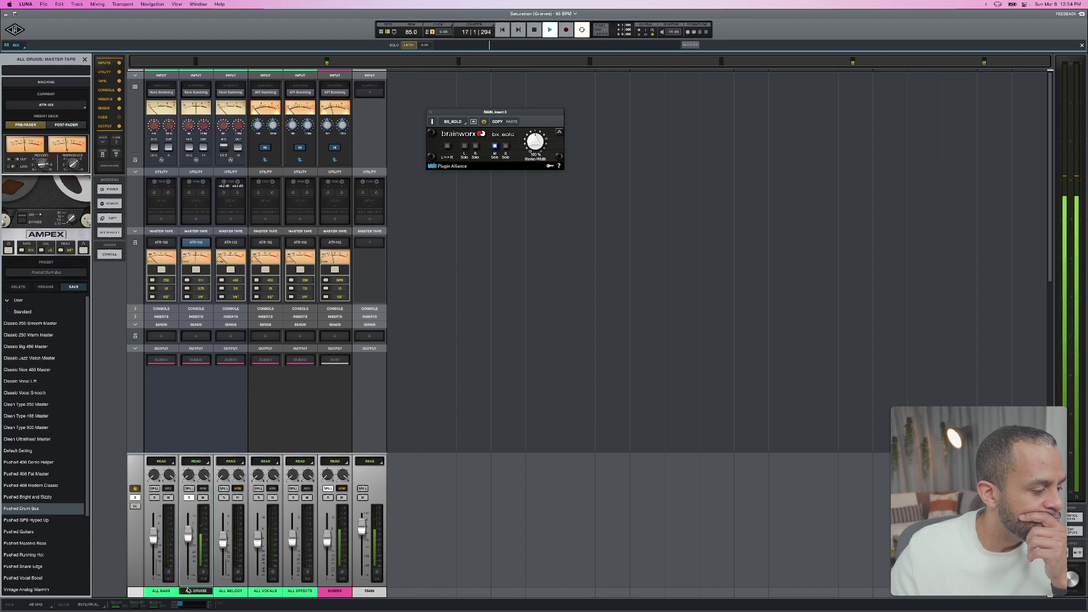
drag(71, 222, 69, 212)
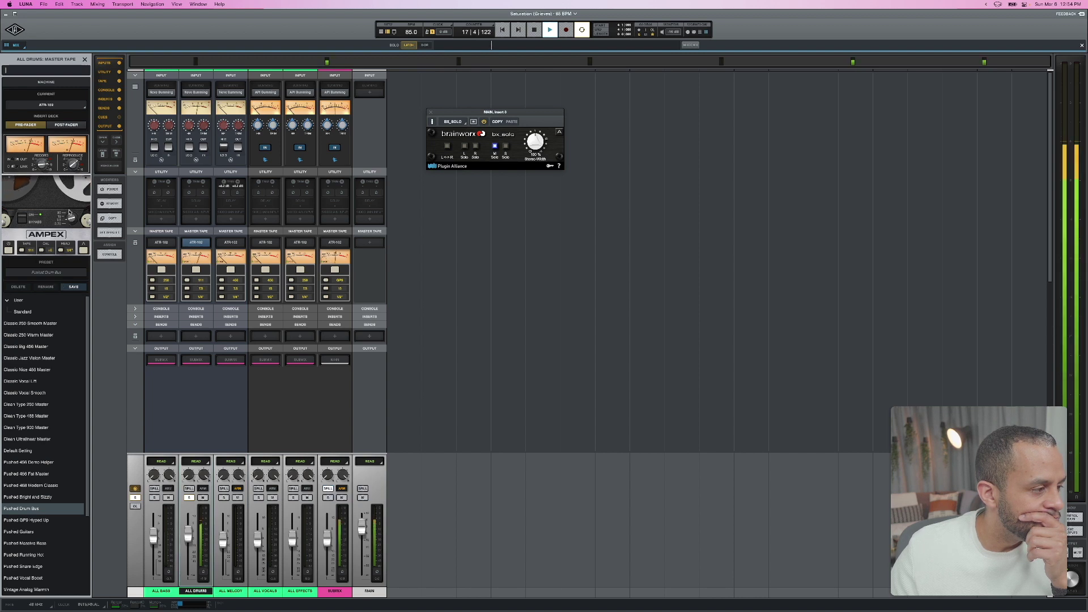
click(70, 203)
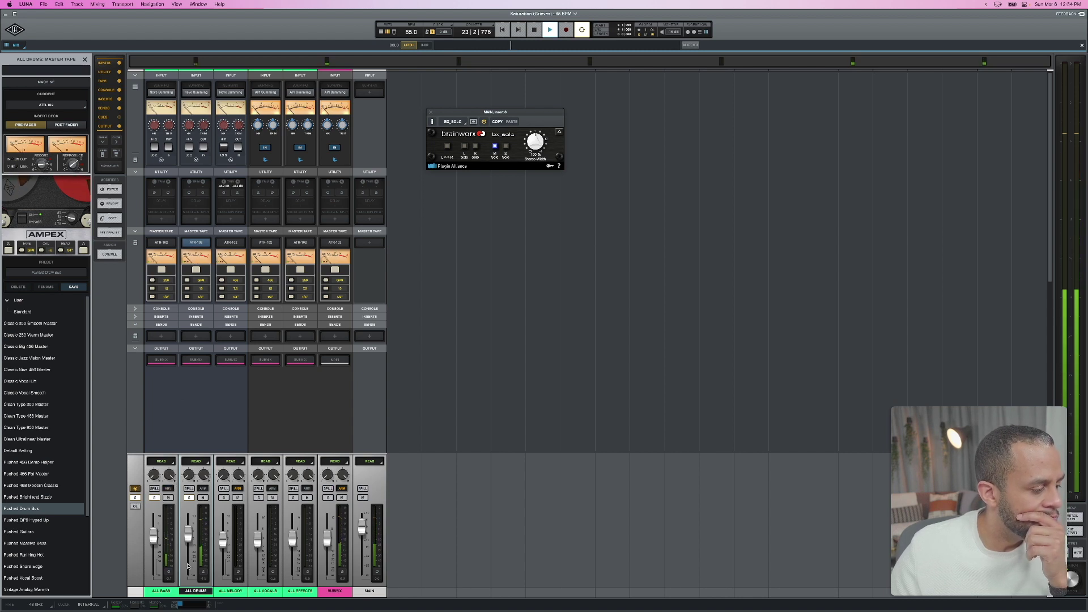
Change the tape type on the ALL BASS bus's ATR-102 while it is soloed, and clear the solo.
click(162, 590)
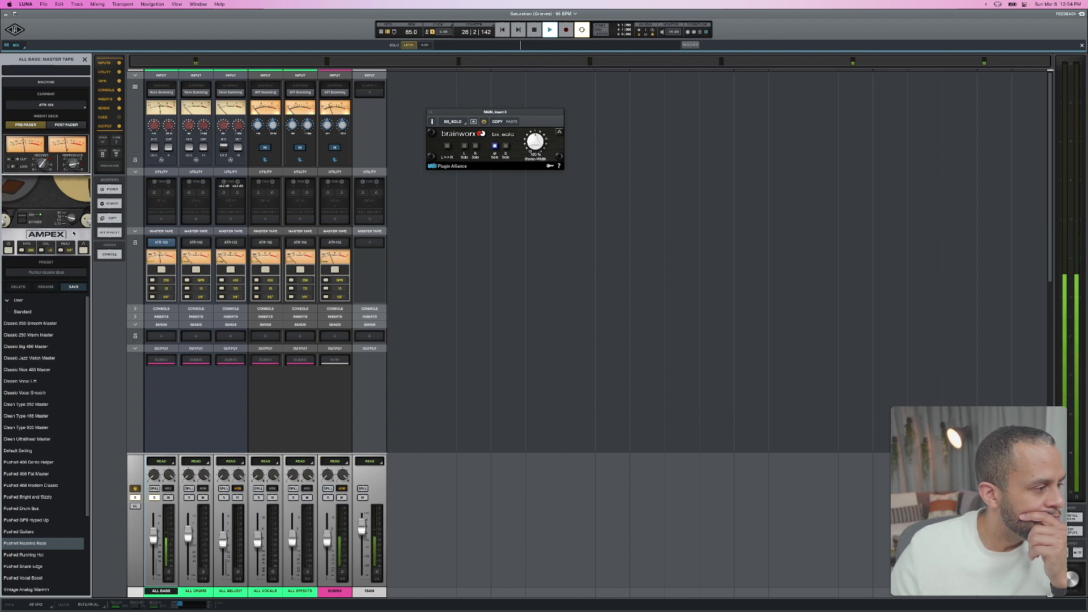
click(21, 252)
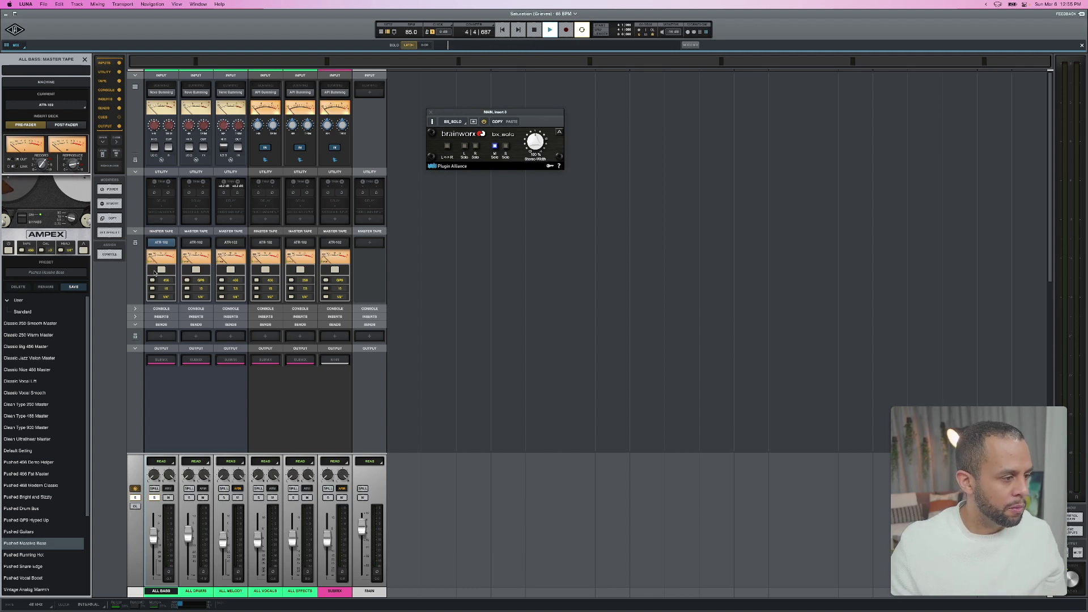
click(189, 497)
click(153, 498)
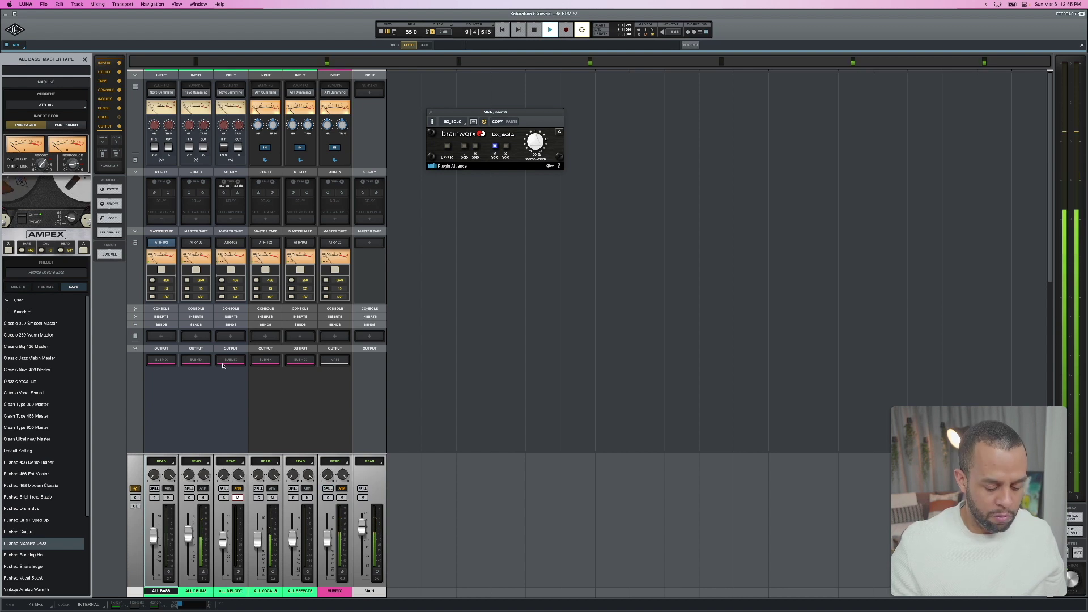
Check playback in the timeline with ALL MELODY muted and zoomed in horizontally, and return to the mixer.
key(super+equal)
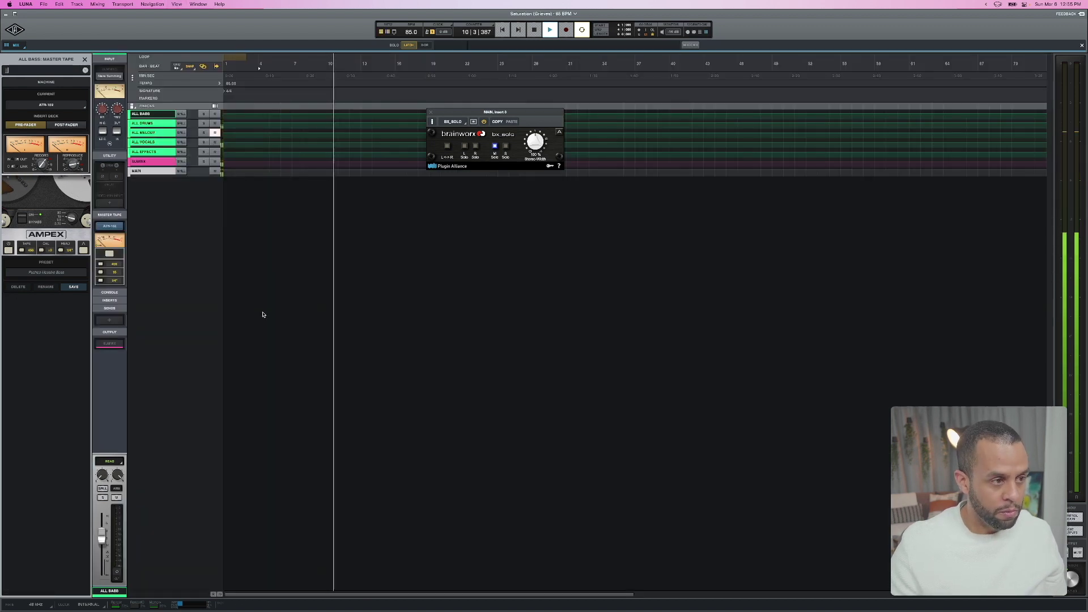
key(super+bracketright)
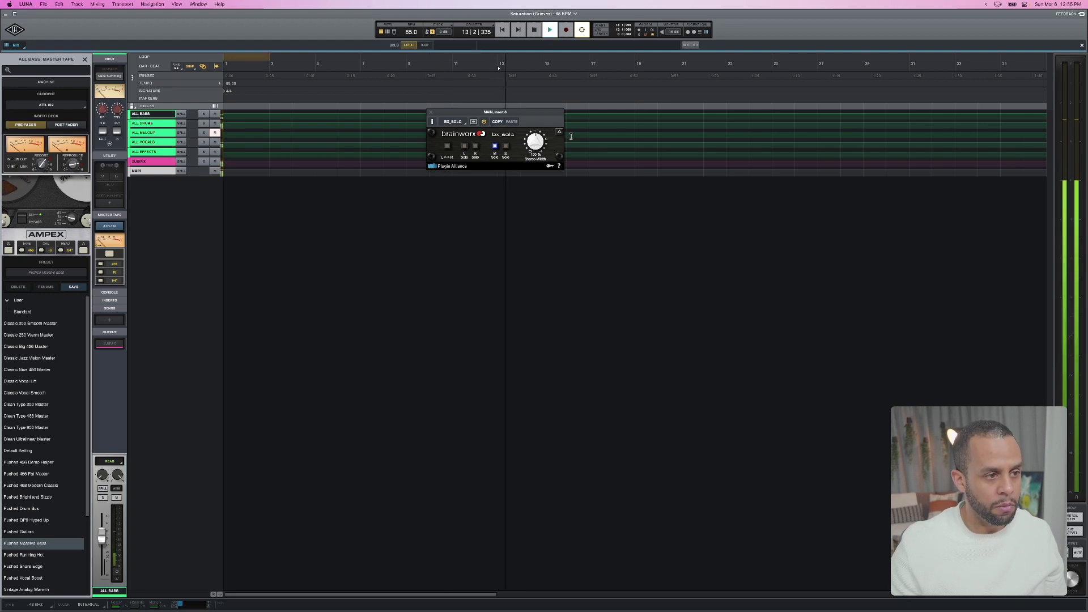
key(space)
key(space)
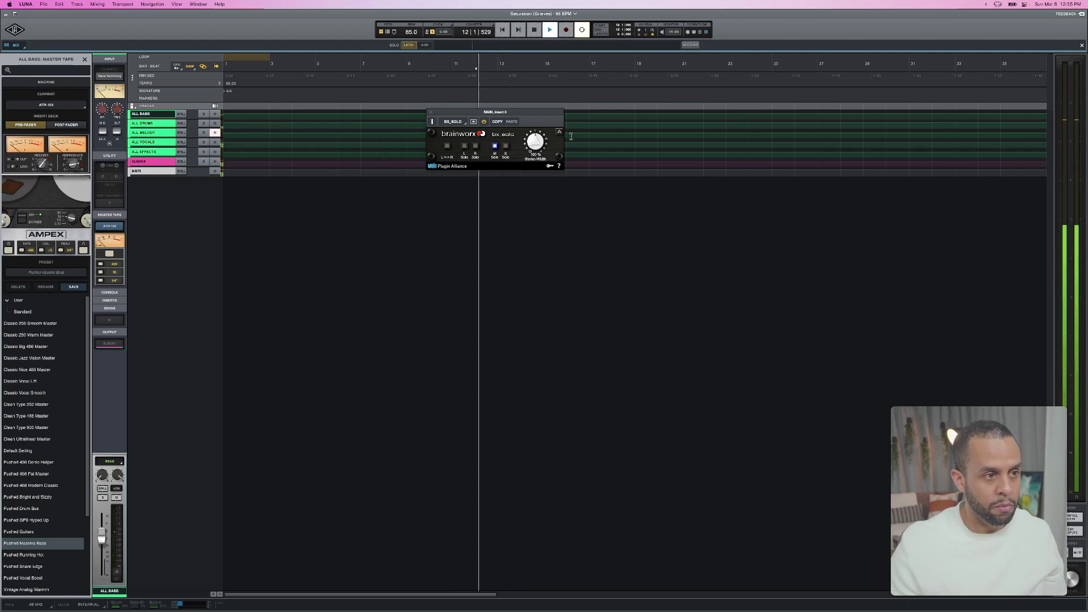
key(super+equal)
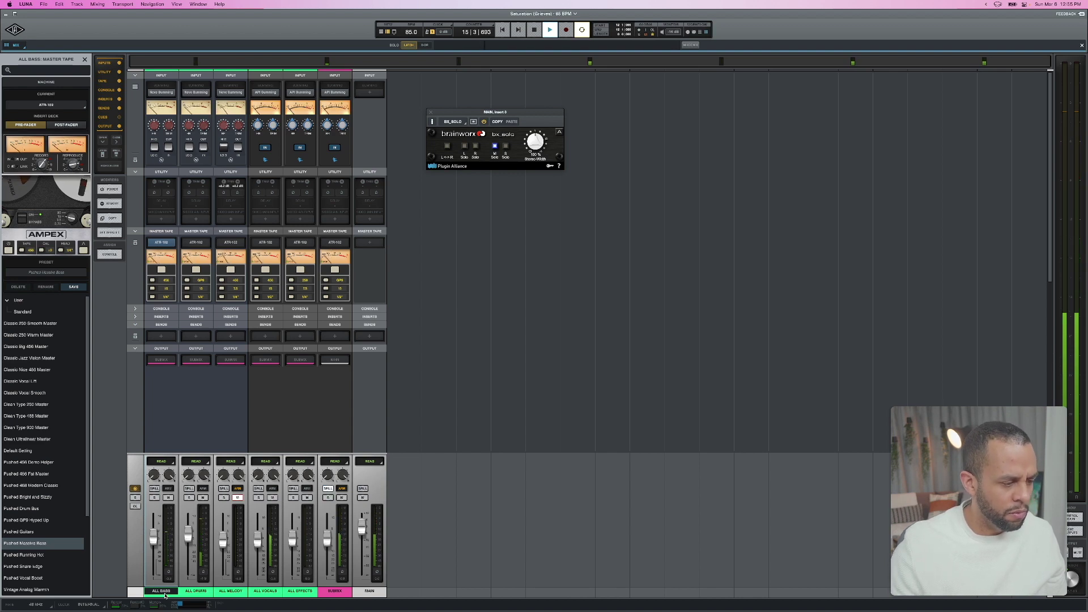
Compare the ATR-102 master tape settings on ALL MELODY, ALL BASS and ALL VOCALS during playback, ending on ALL MELODY.
click(223, 593)
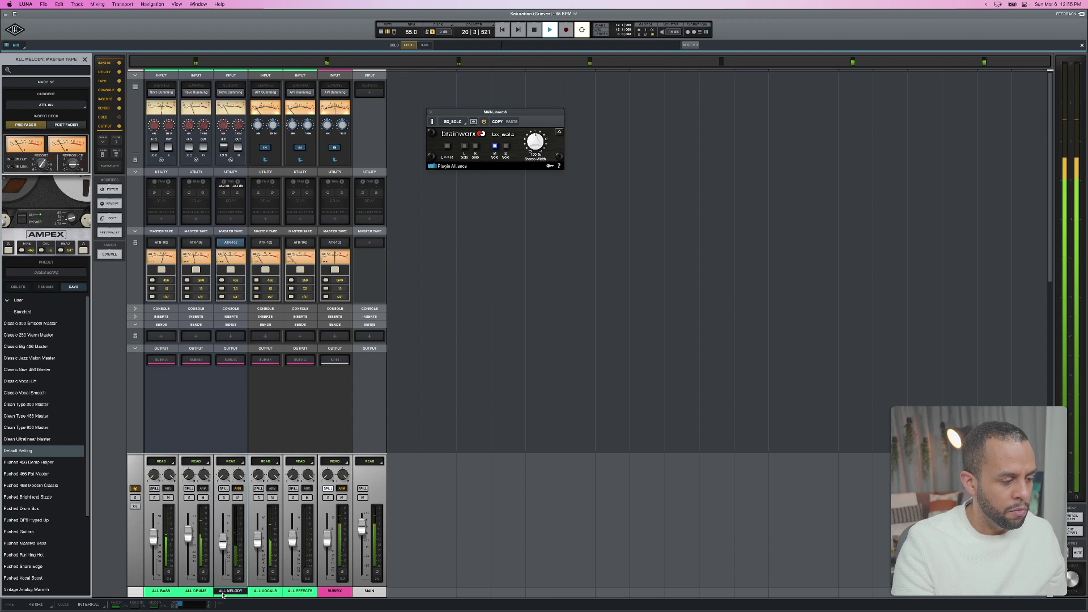
key(Up)
key(Up)
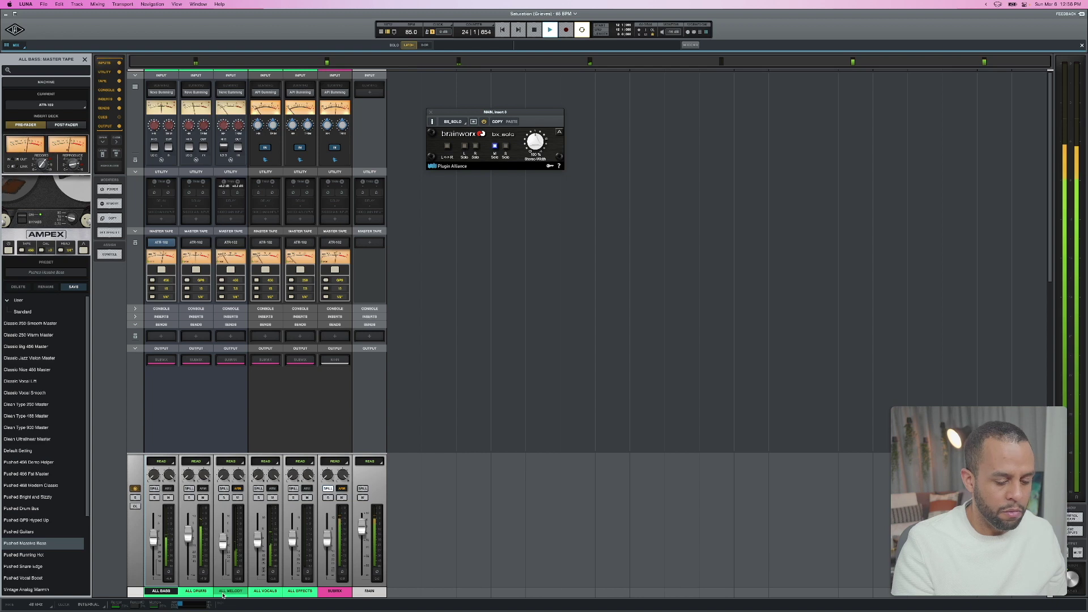
key(Down)
key(Down)
key(Down)
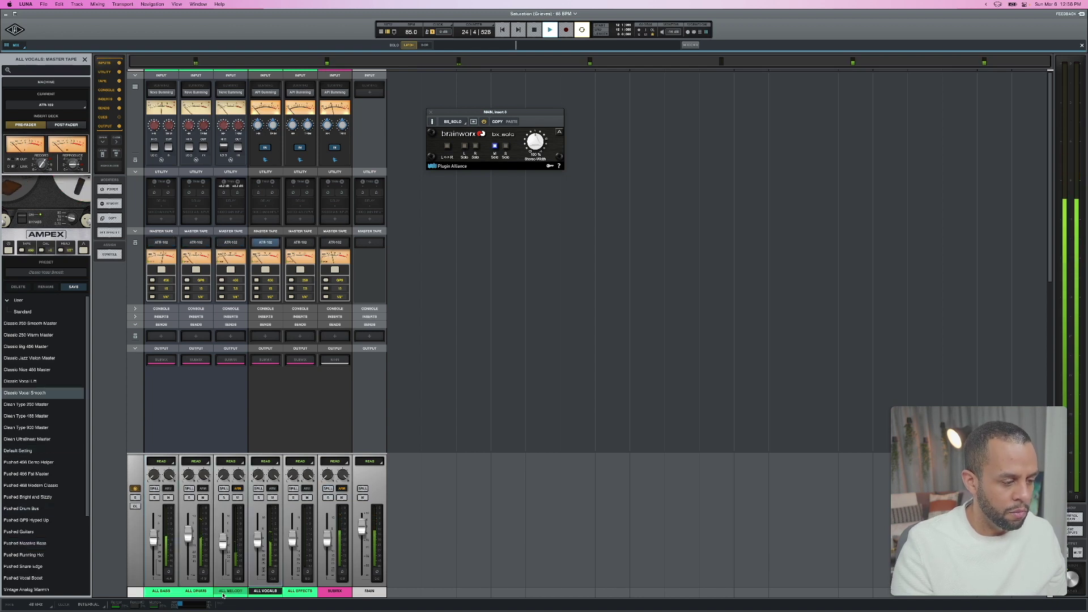
key(Up)
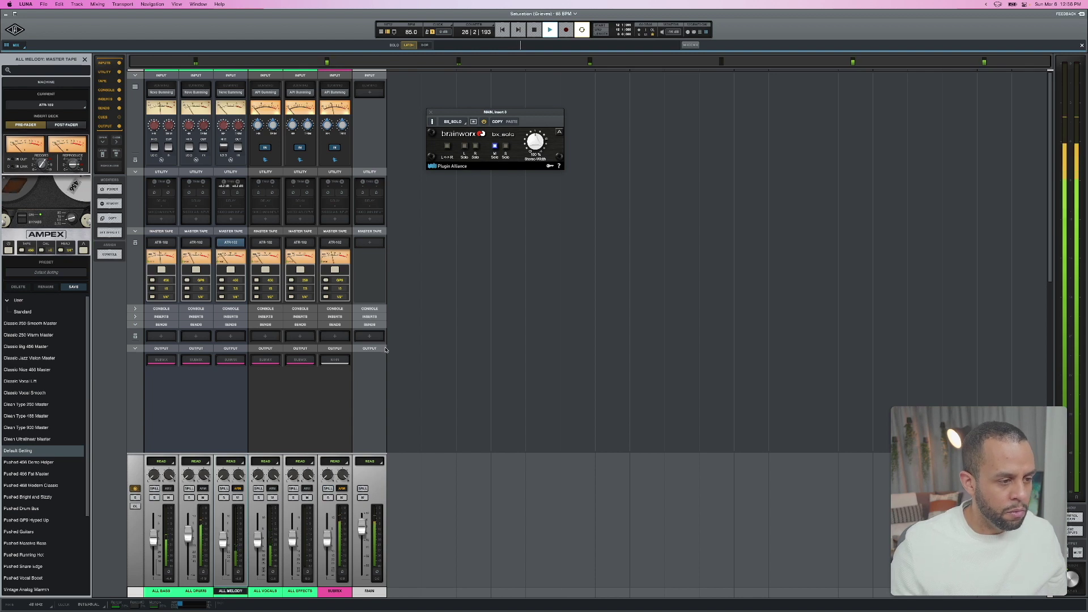
Expand the inserts section, open the bx_limiter True Peak on the MAIN output and move its window clear of the channel strips.
click(378, 318)
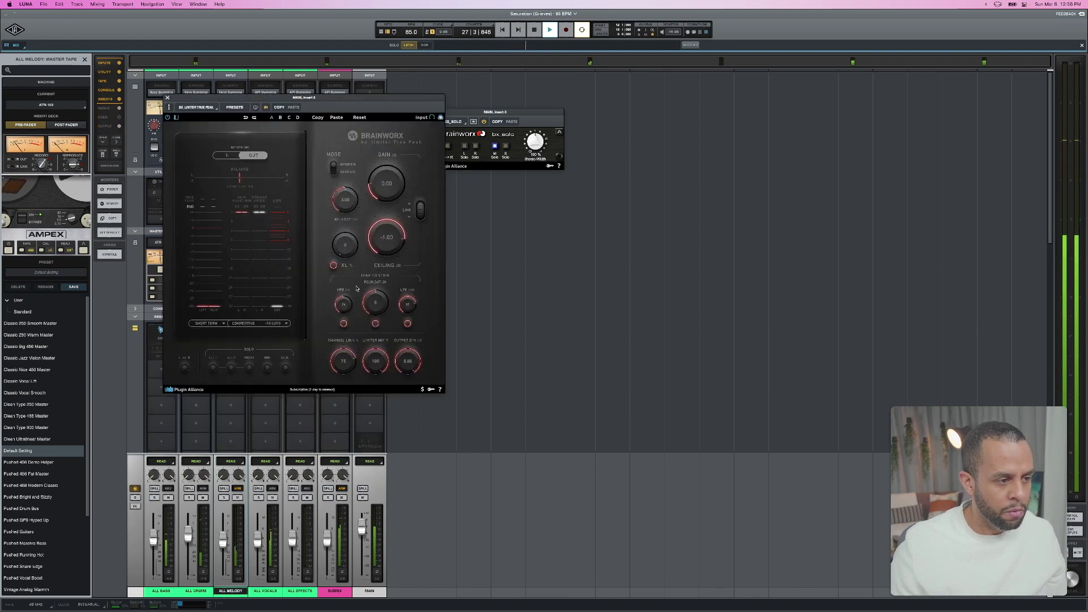
drag(309, 102, 745, 137)
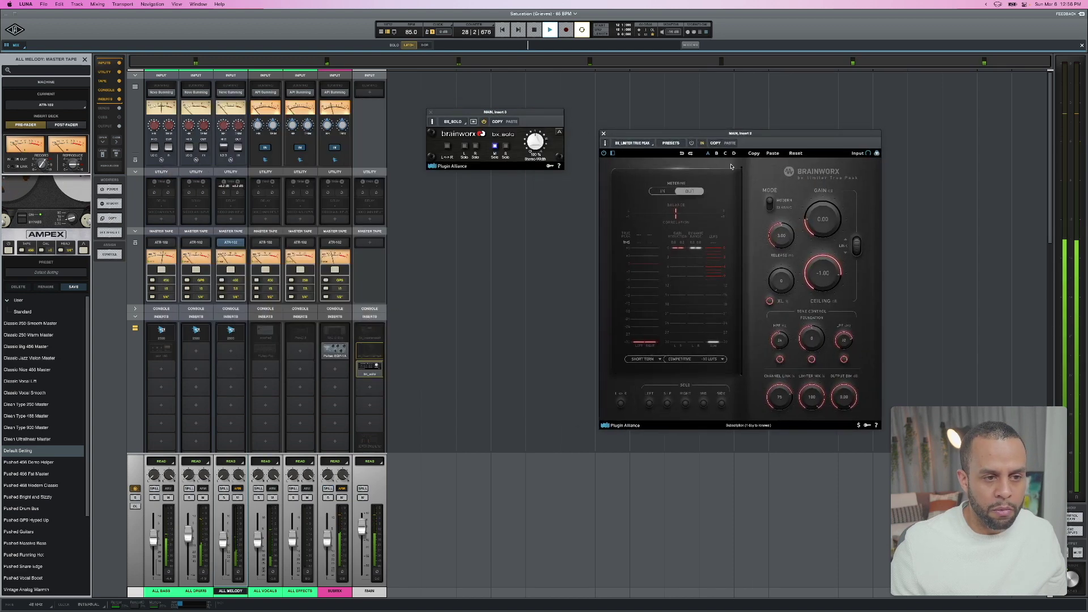
Activate the bx_limiter True Peak on the MAIN output and raise its gain to 4.99.
click(692, 145)
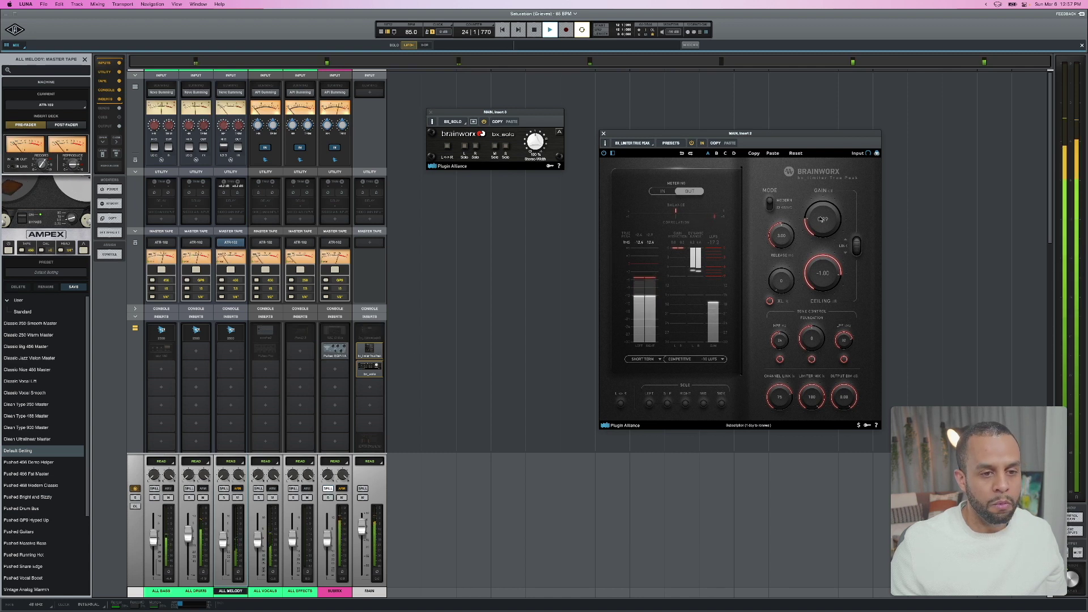
drag(821, 211, 821, 213)
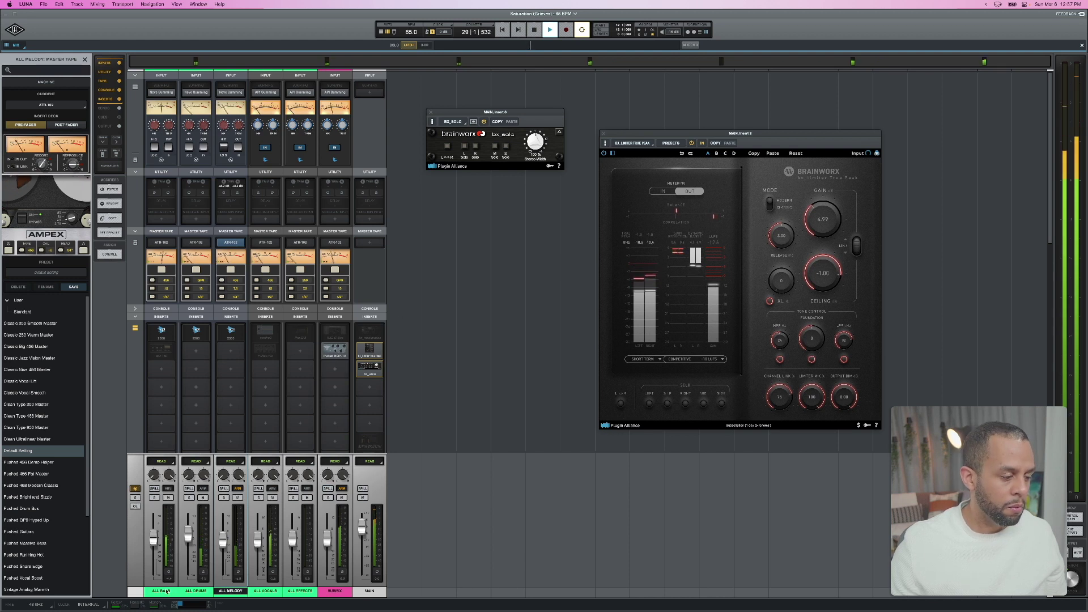
Check the ALL BASS, ALL MELODY and ALL VOCALS buses one after another while the mix plays through the limiter.
click(167, 591)
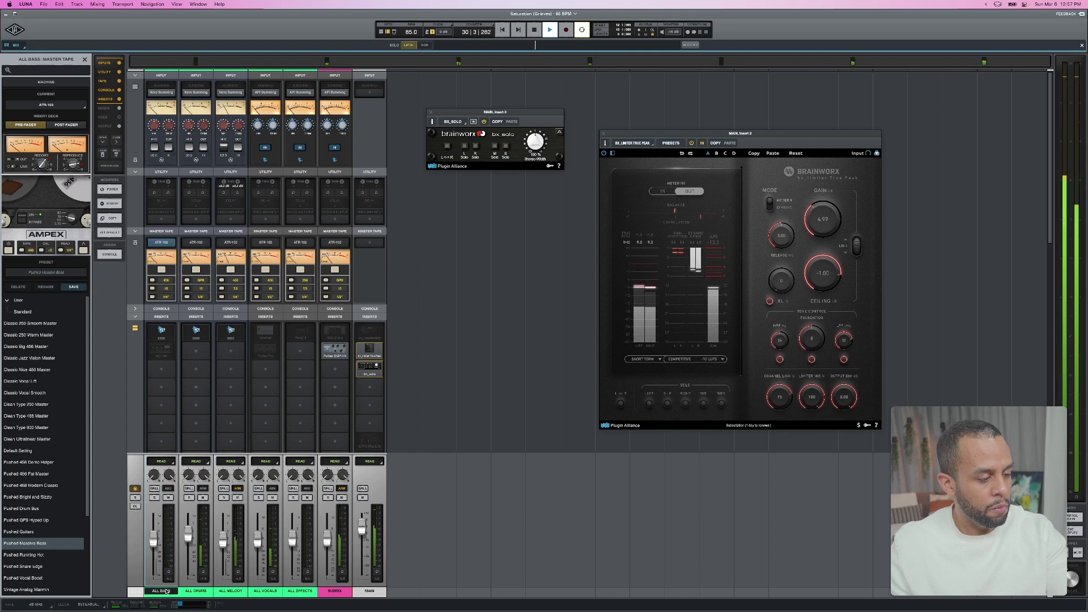
click(232, 591)
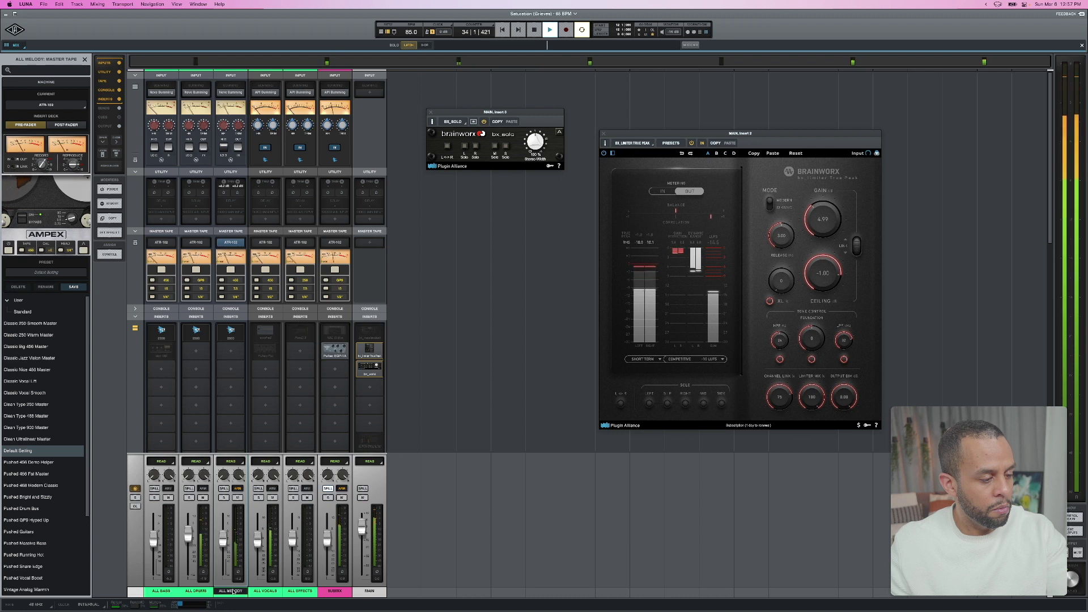
click(265, 591)
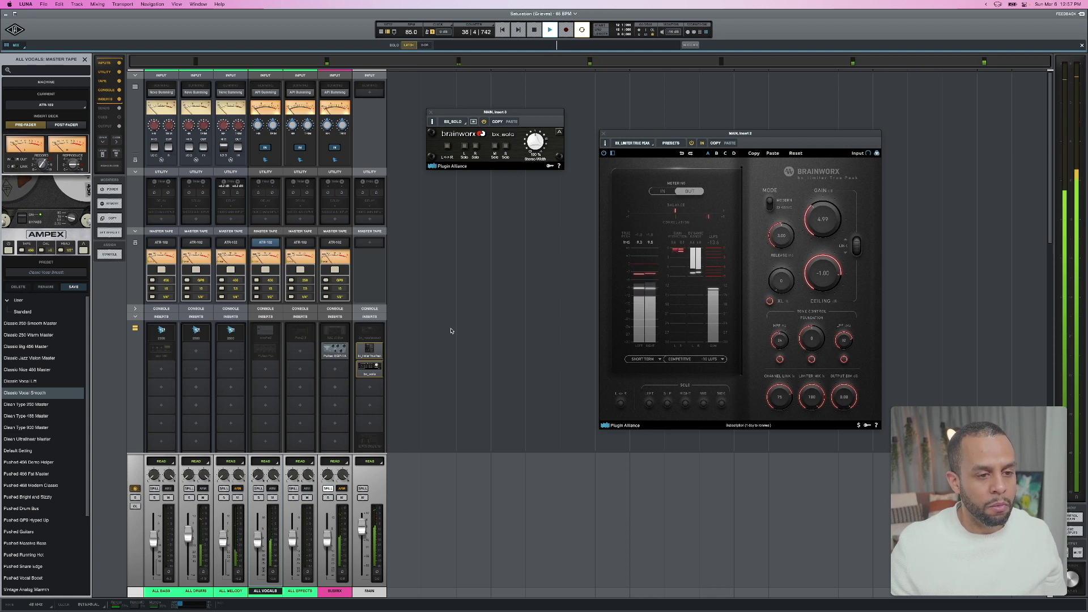
Open bx_masterdesk on the MAIN output, activate it and turn down its Volume knob.
click(372, 332)
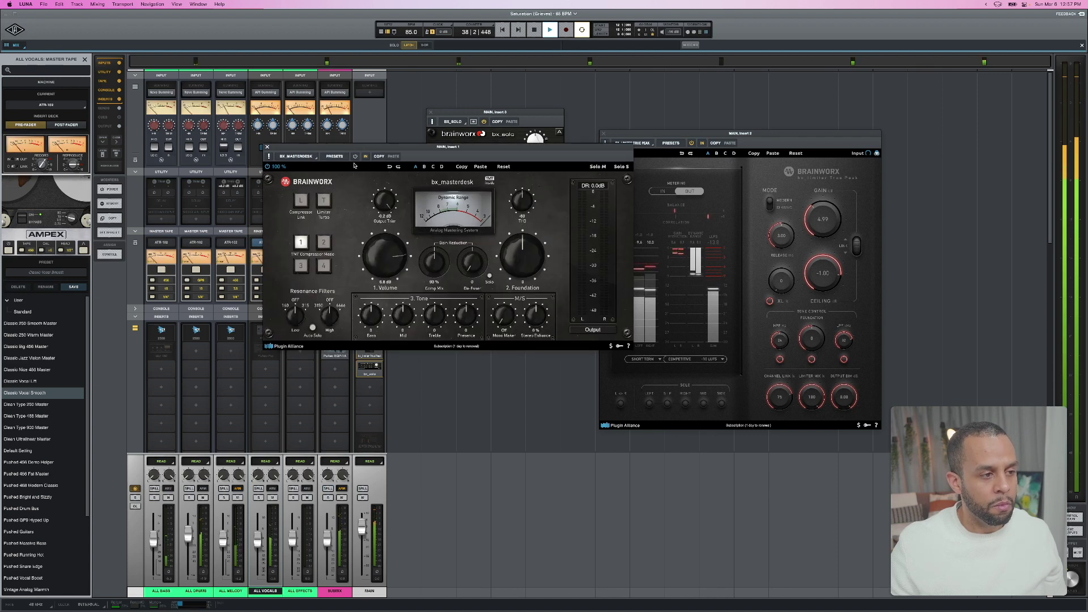
click(355, 157)
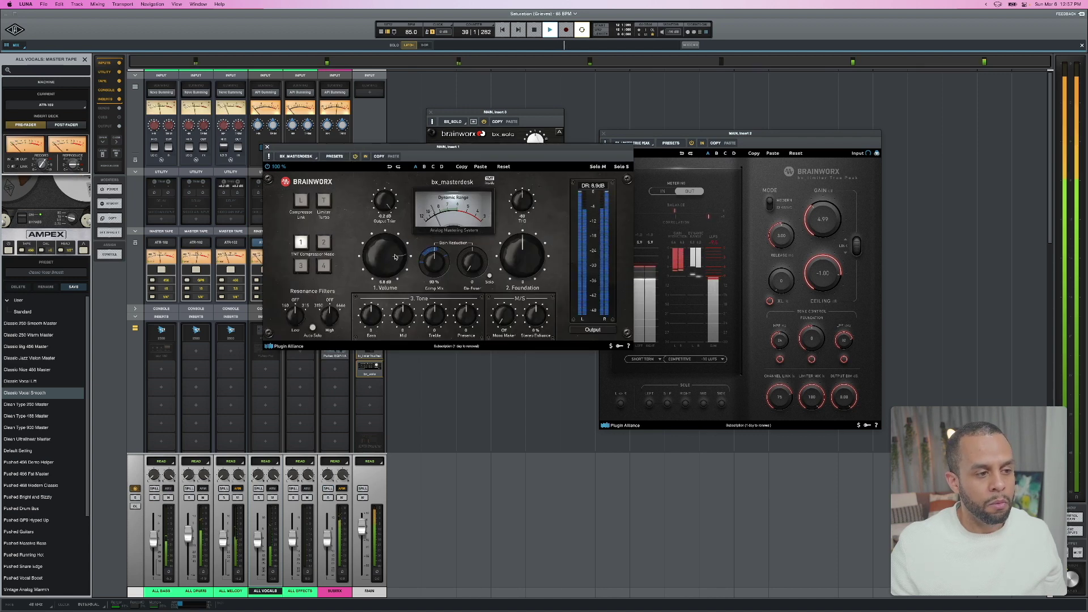
drag(394, 257, 395, 268)
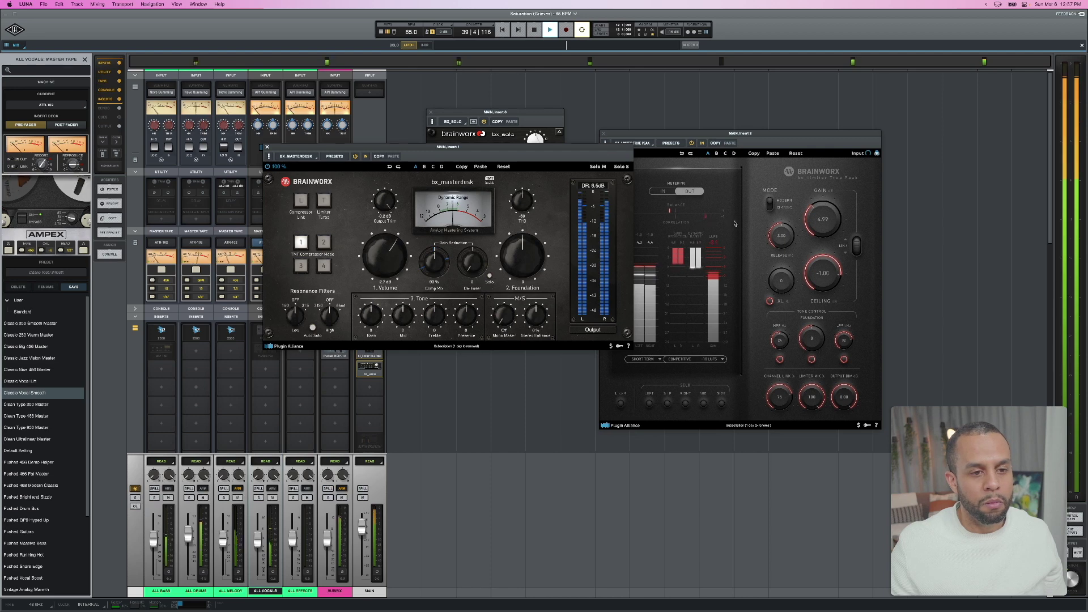
Readjust the bx_masterdesk volume with the bx_limiter gain at 0.00, and set the limiter gain to about 1.90.
click(819, 224)
click(367, 261)
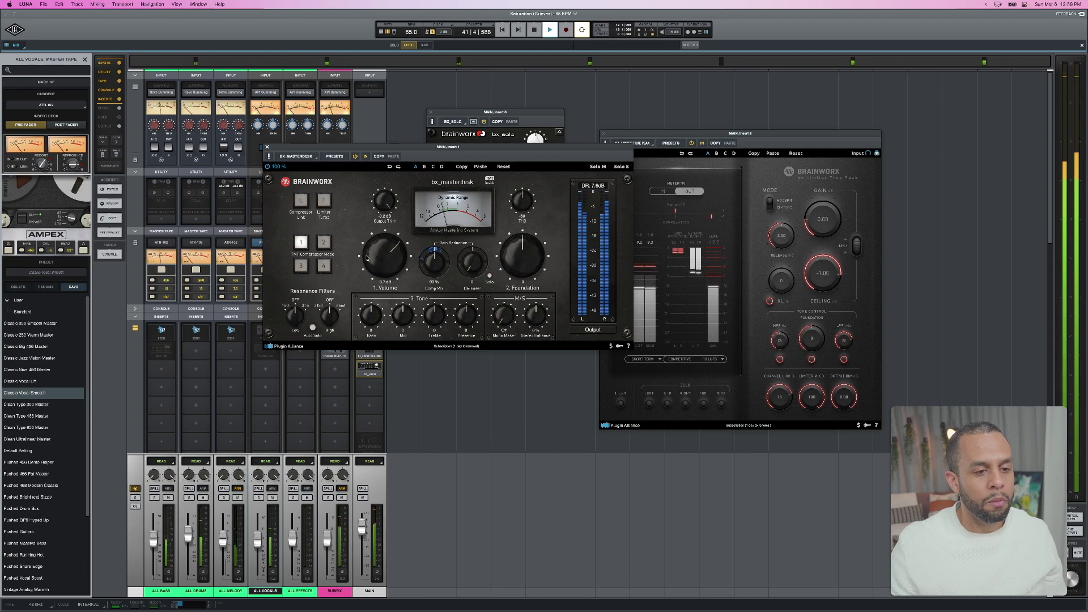
scroll(366, 259, down, 2)
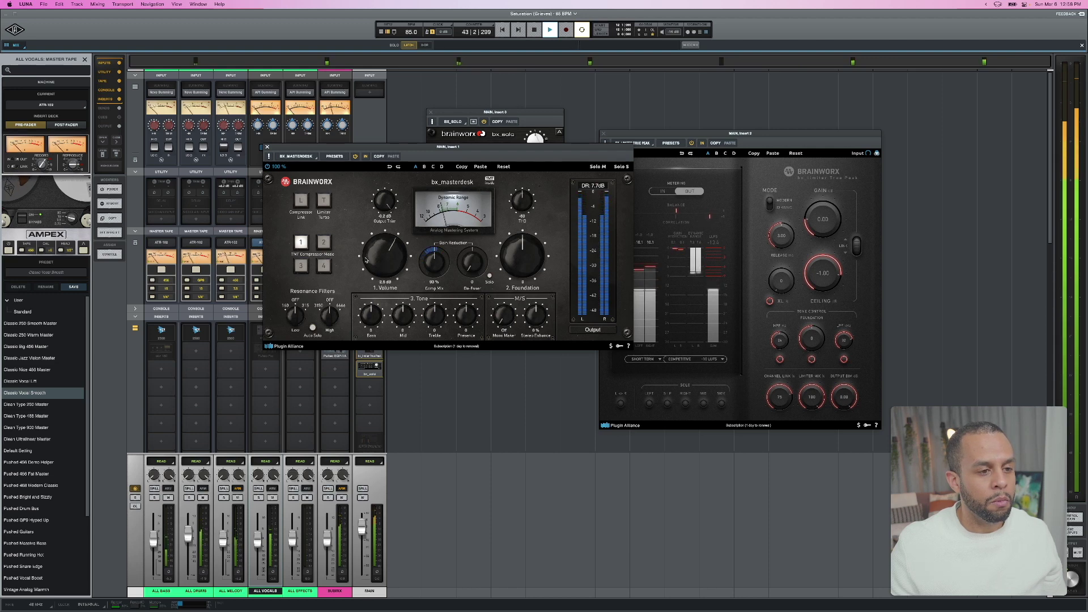
click(817, 216)
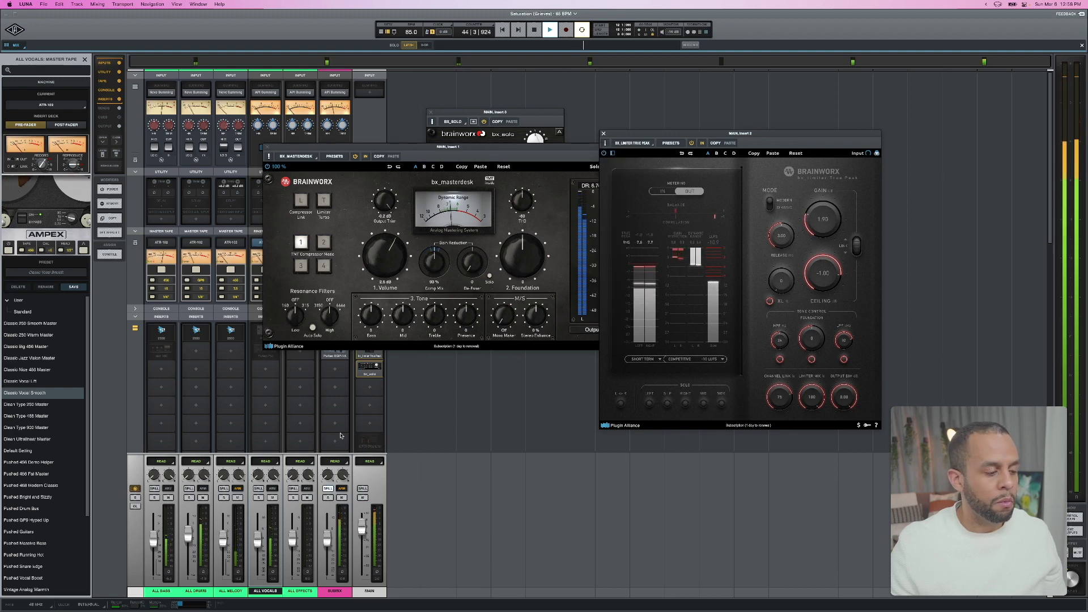
Check the mix in mono with the M Solo of bx_solo on MAIN, inspecting ALL BASS and ALL VOCALS.
click(162, 591)
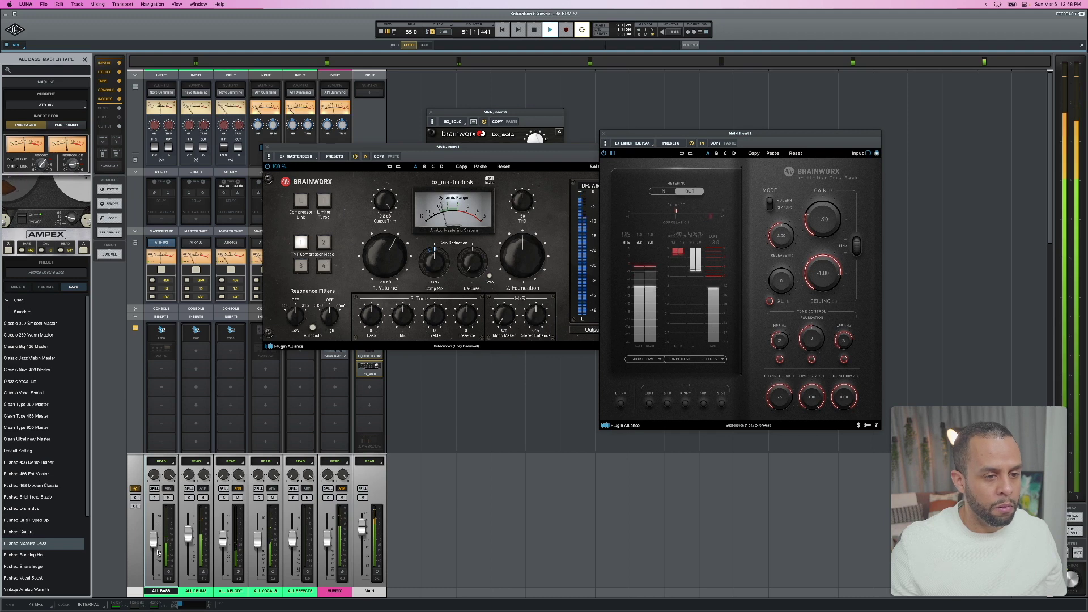
click(499, 142)
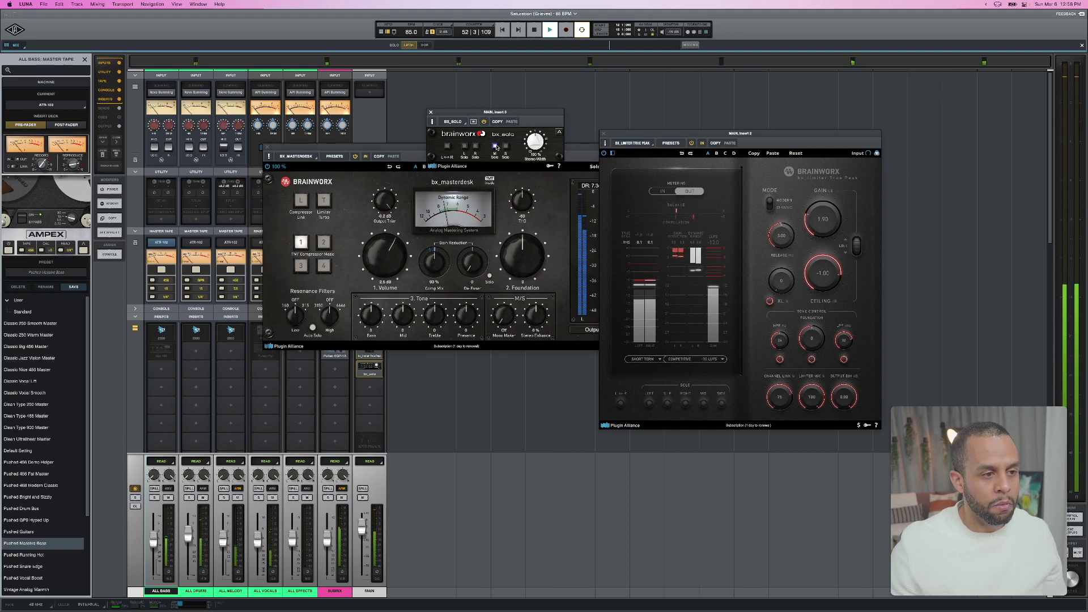
click(495, 146)
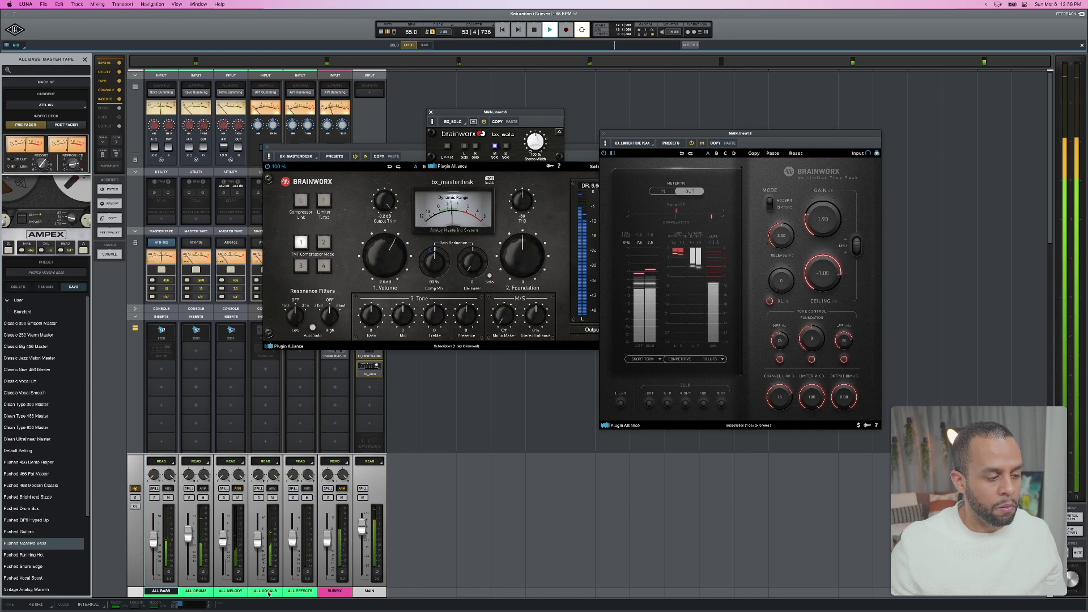
click(268, 592)
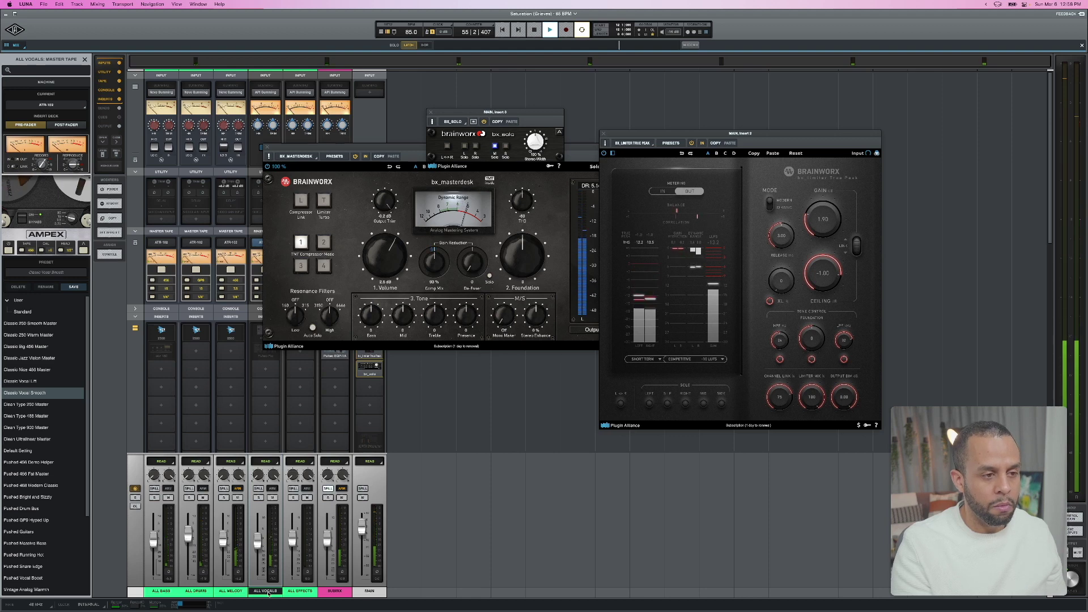
Spill the ALL VOCALS bus down through VOX to the HOOK bus and select its WIDE SHIFTER channel.
click(259, 488)
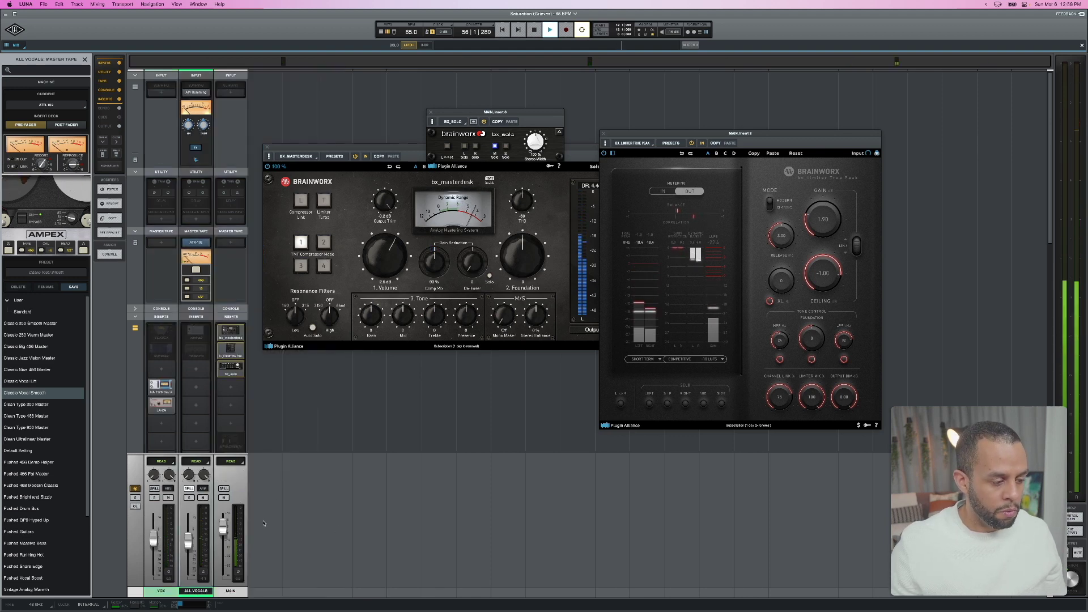
click(189, 488)
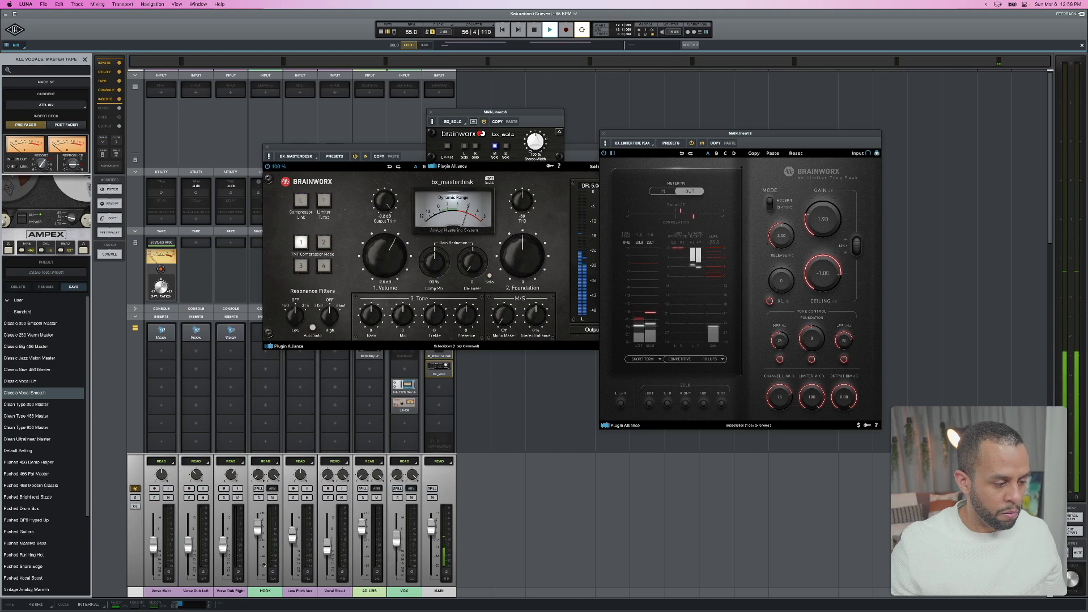
click(258, 488)
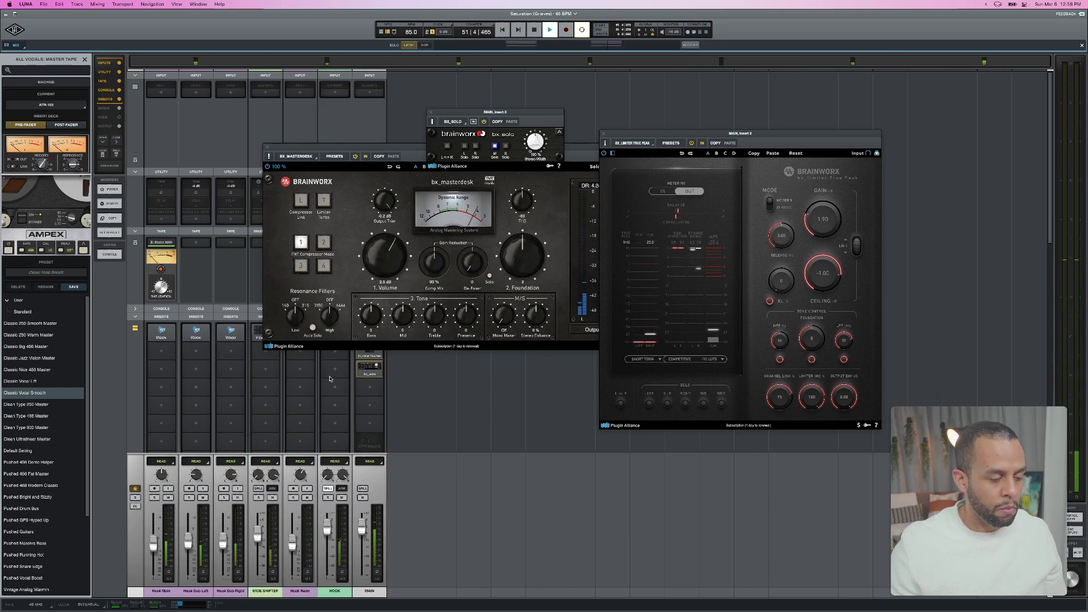
click(258, 591)
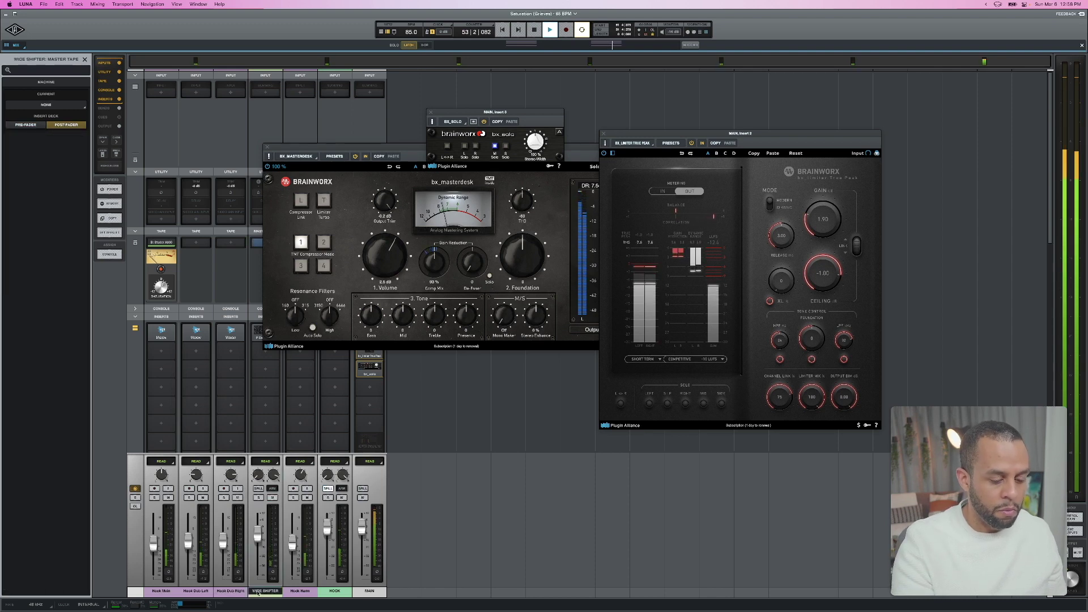
Return to the full set of mixer channels and check WIDE SHIFTER and the neighbouring Hook Harm channel during playback.
key(super+z)
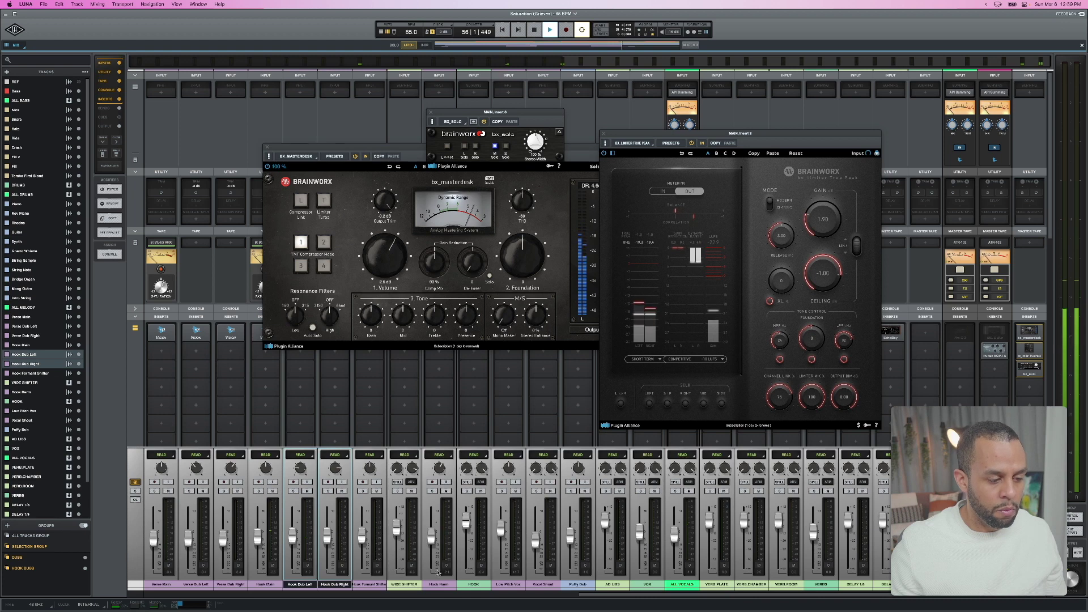
click(408, 584)
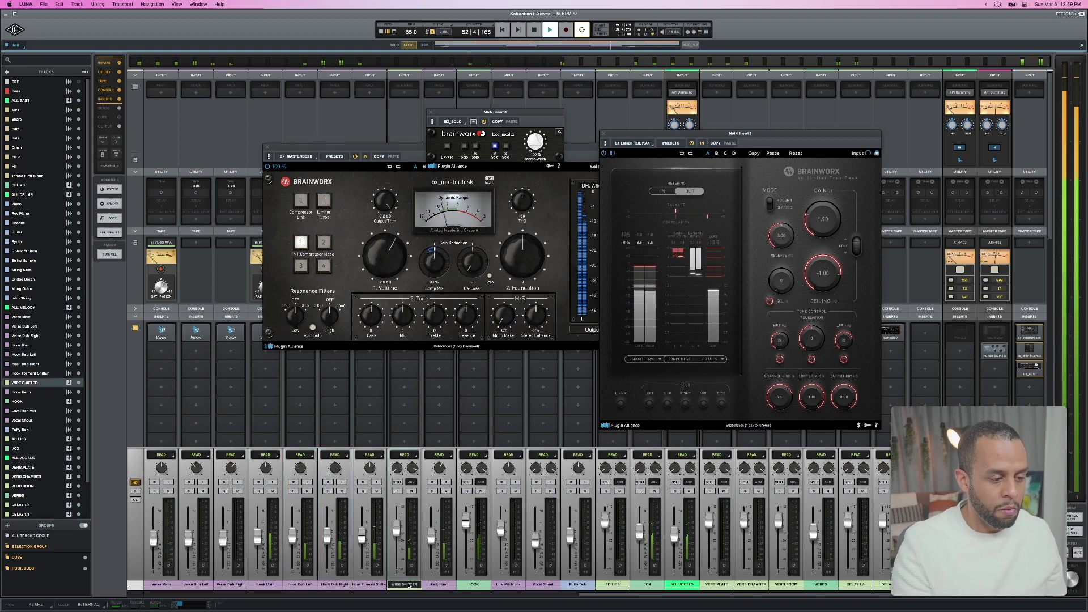
key(Down)
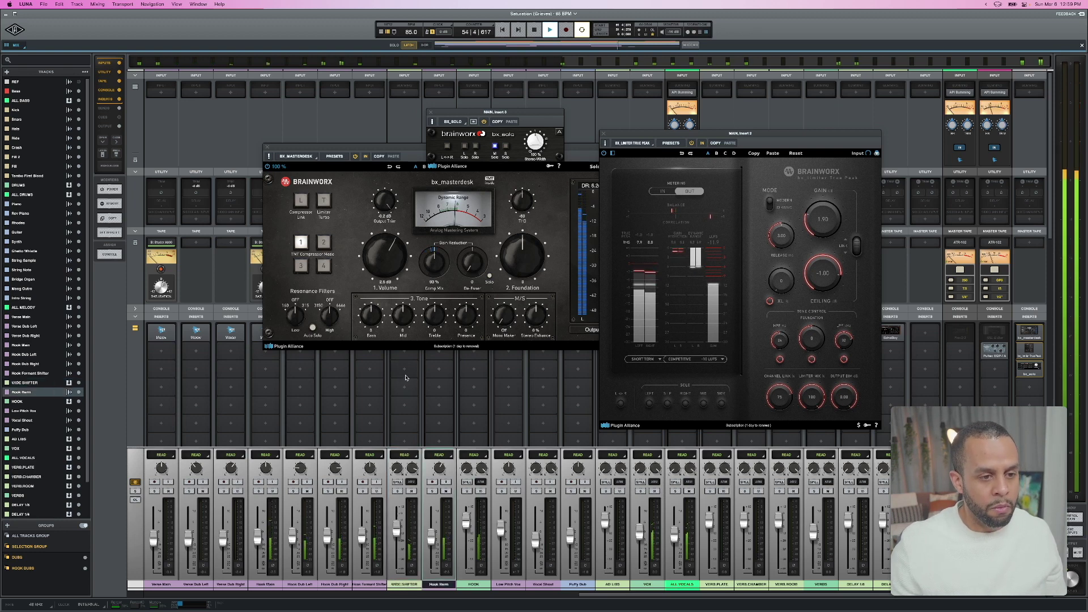
Stop playback, close the bx_masterdesk, bx_limiter and bx_solo windows, and switch from the mixer to the timeline.
key(space)
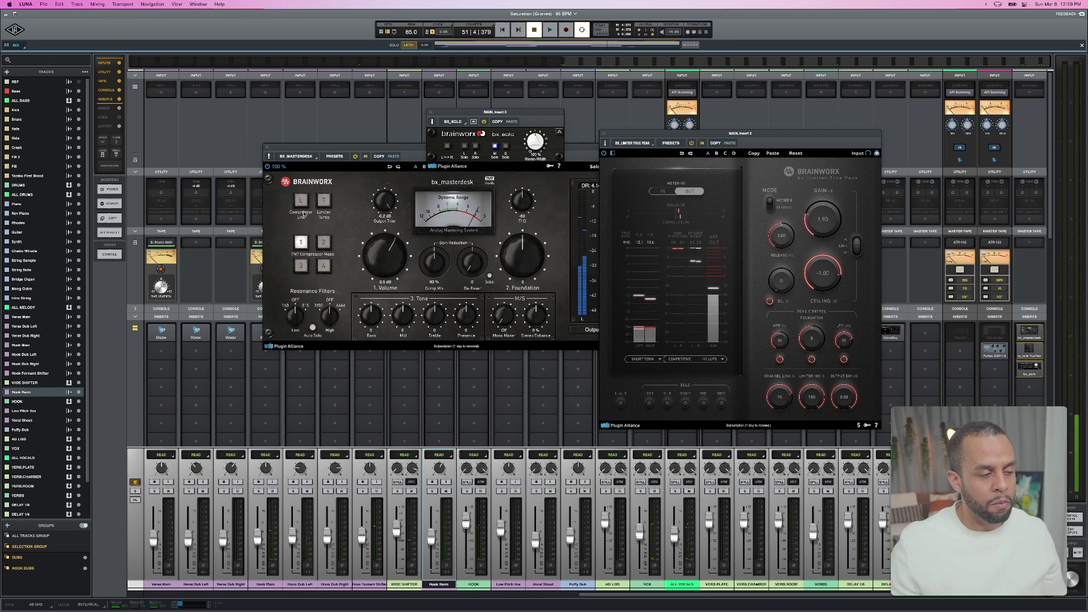
key(super+w)
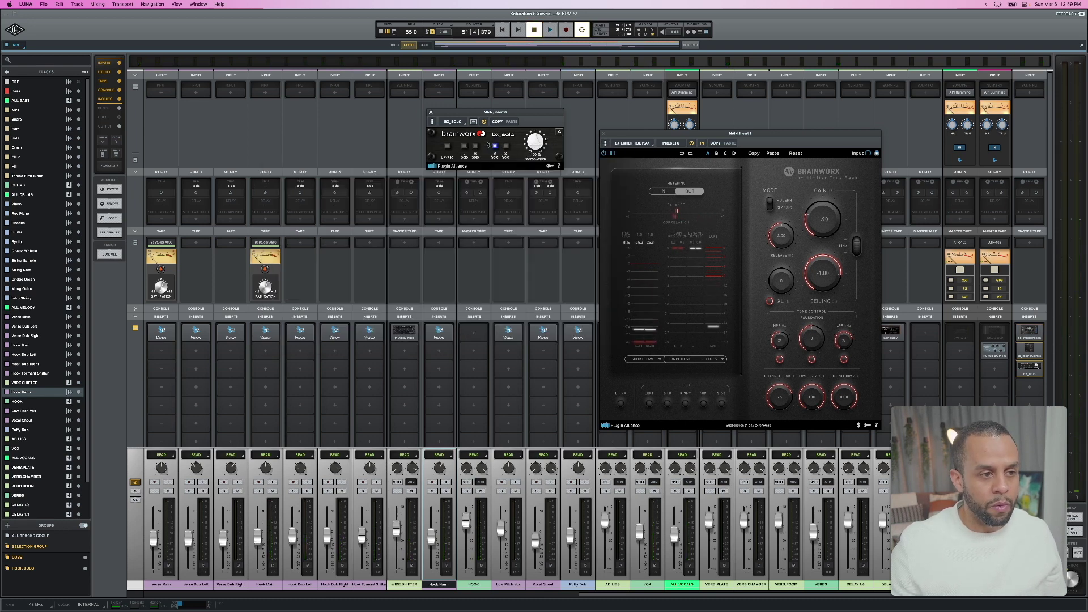
click(603, 134)
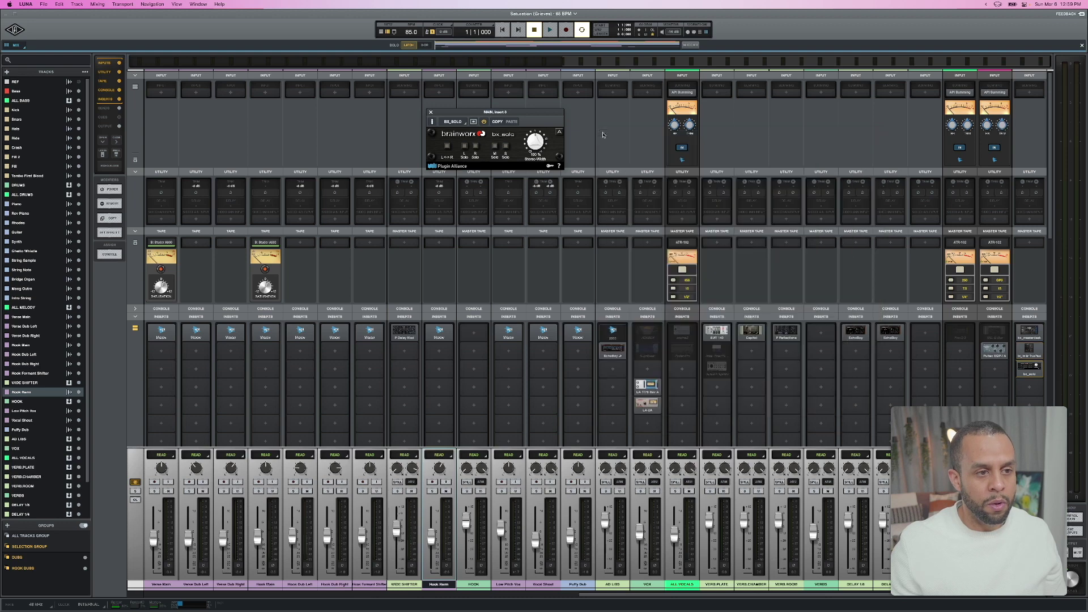
click(431, 113)
key(super+equal)
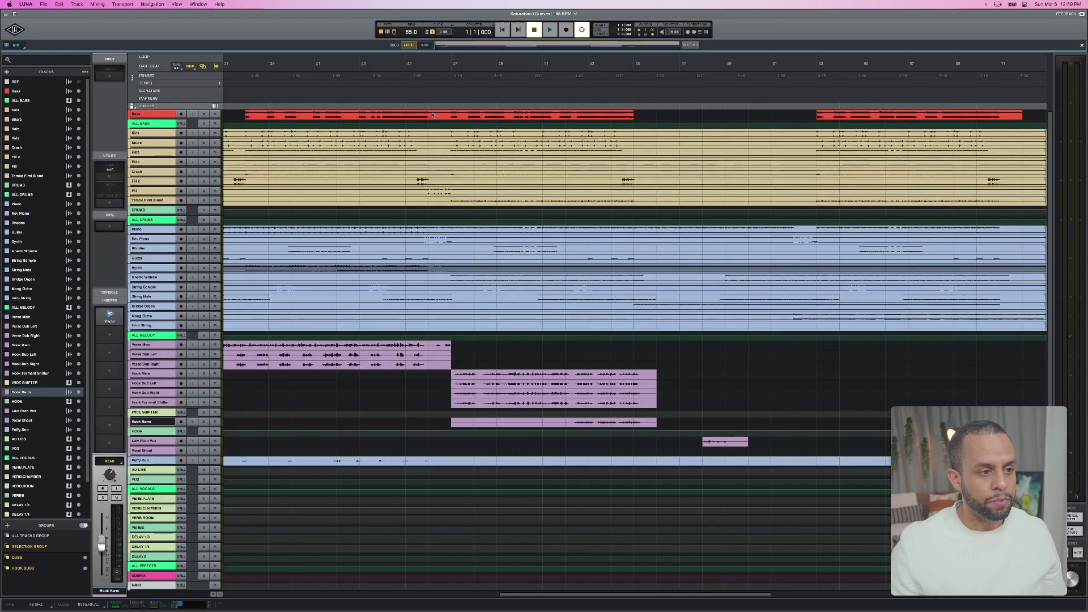
Play the song and examine the expanded console channel and EQ settings of the Verse Main track.
key(space)
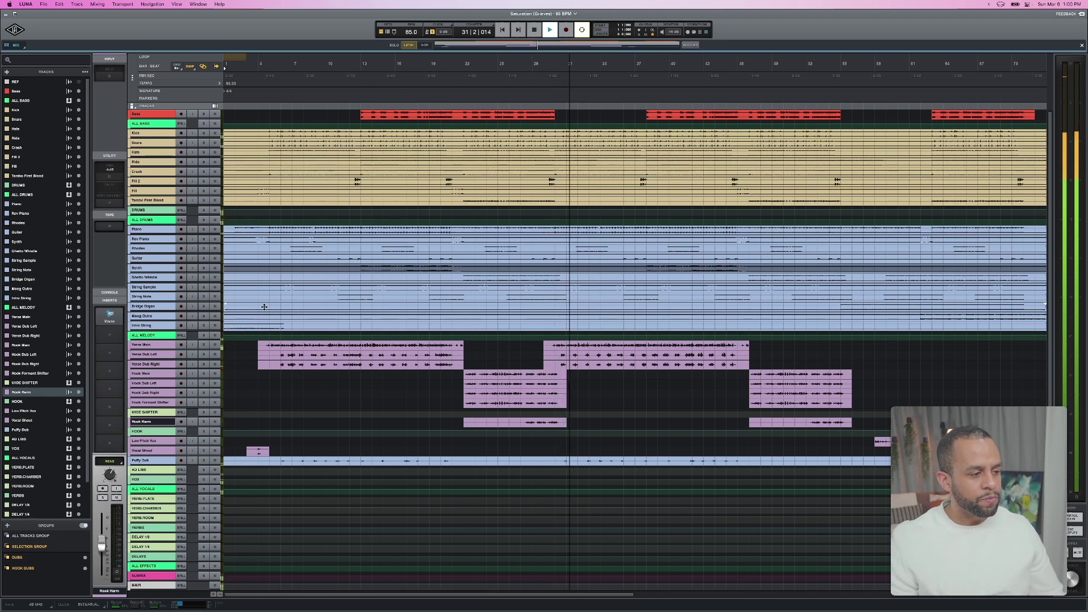
click(168, 348)
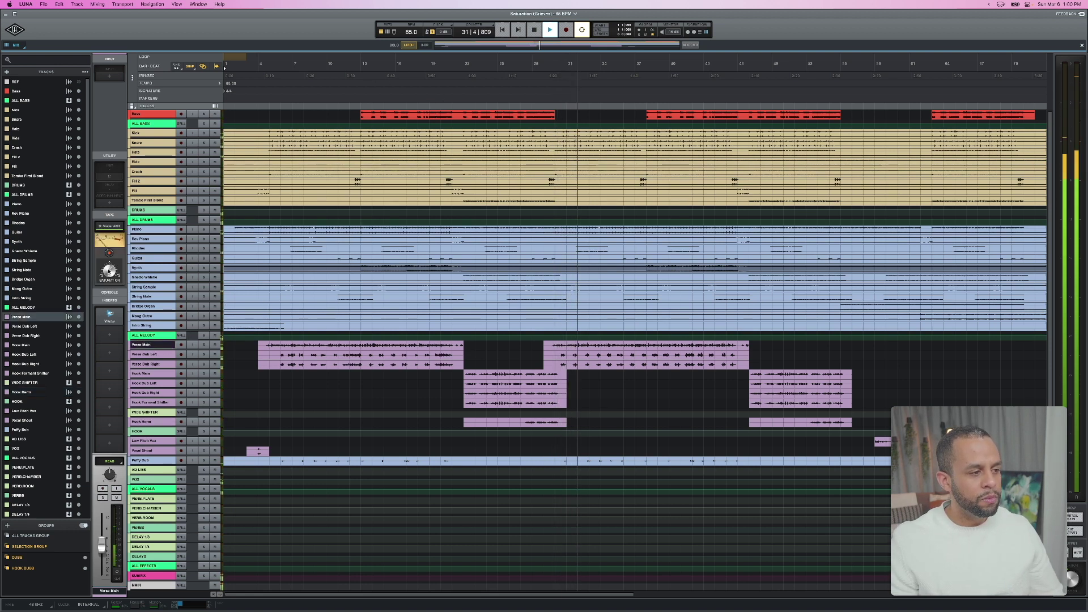
click(110, 293)
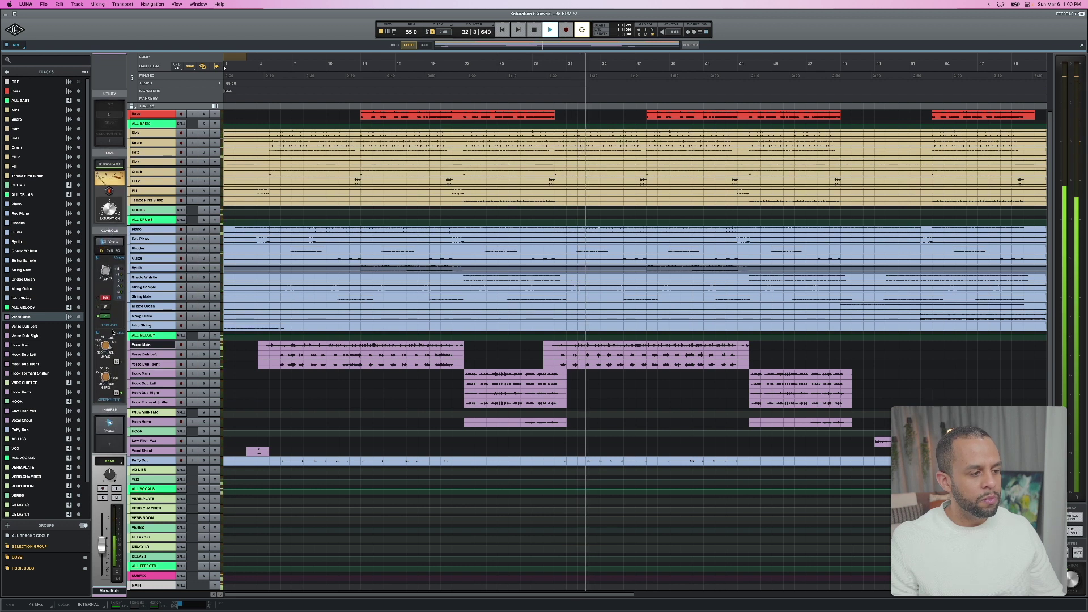
click(118, 251)
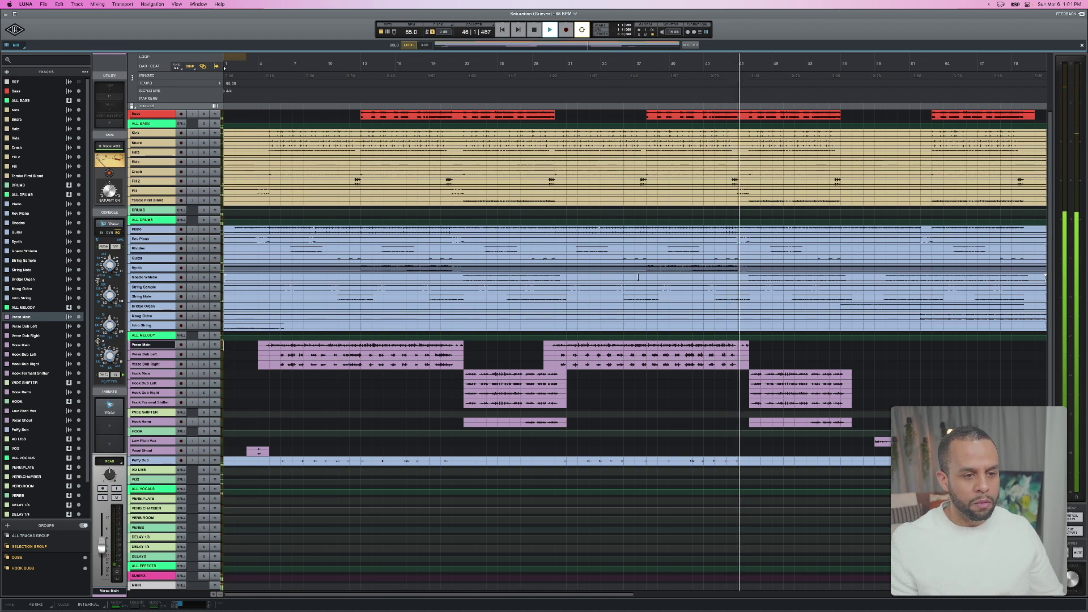
Restart playback from bar 41 and insert FabFilter Pro-Q 3 in the first insert slot of the Synth track.
click(685, 248)
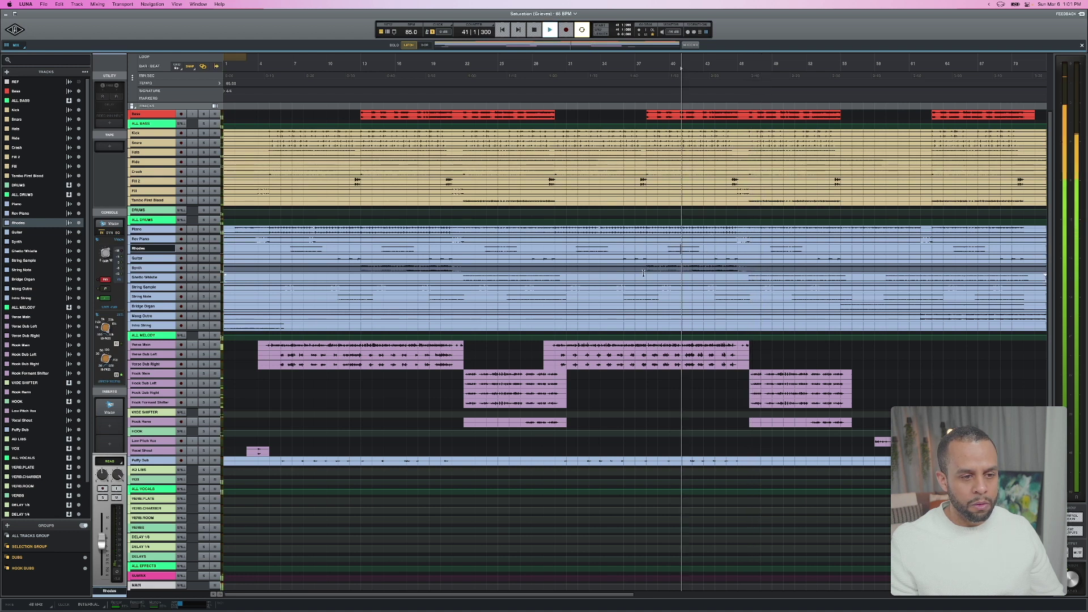
click(150, 269)
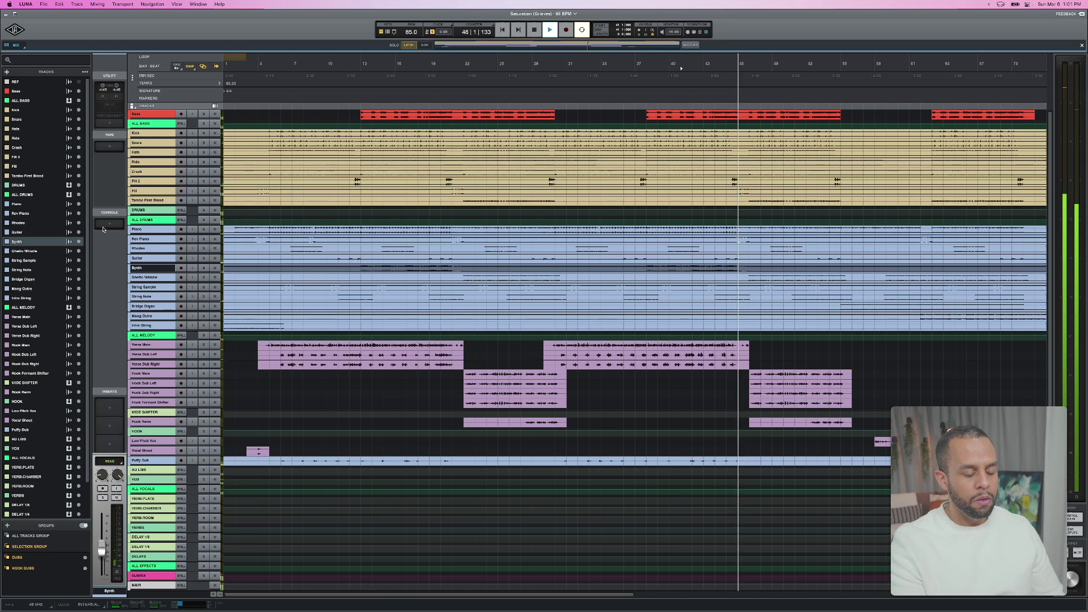
key(space)
key(space)
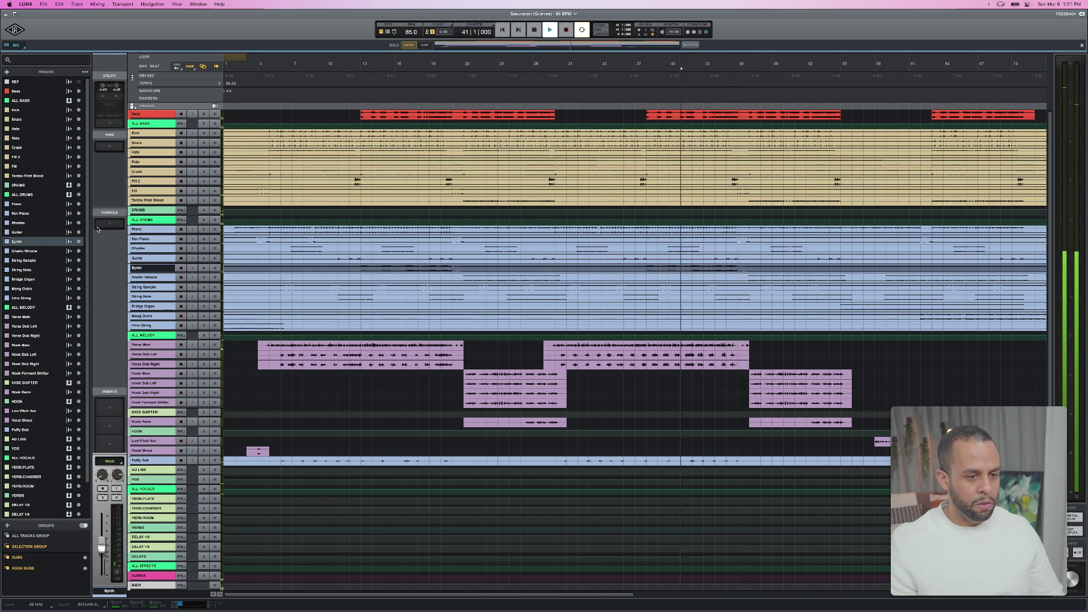
click(101, 417)
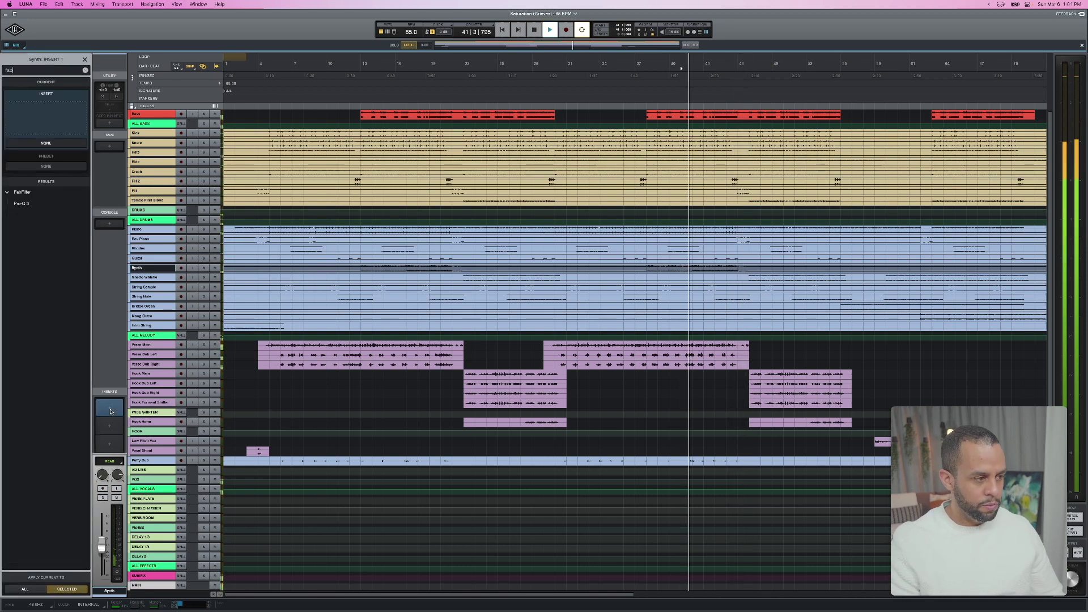
double_click(21, 204)
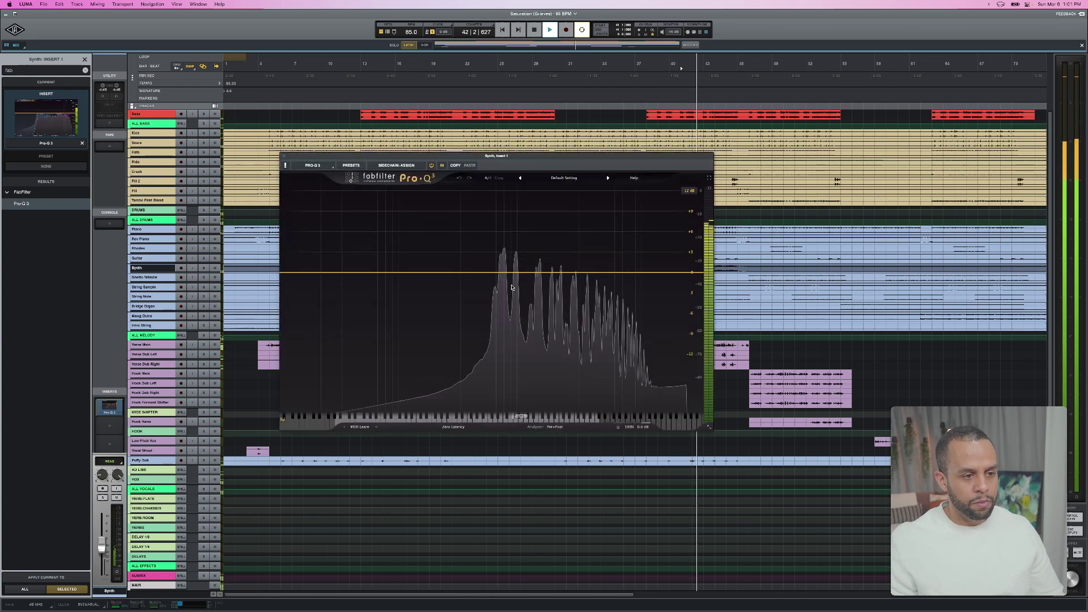
Cut the Synth by about 3 dB near 1.5 kHz and 1.6 dB near 580 Hz in Pro-Q 3, and close the plug-in.
click(523, 274)
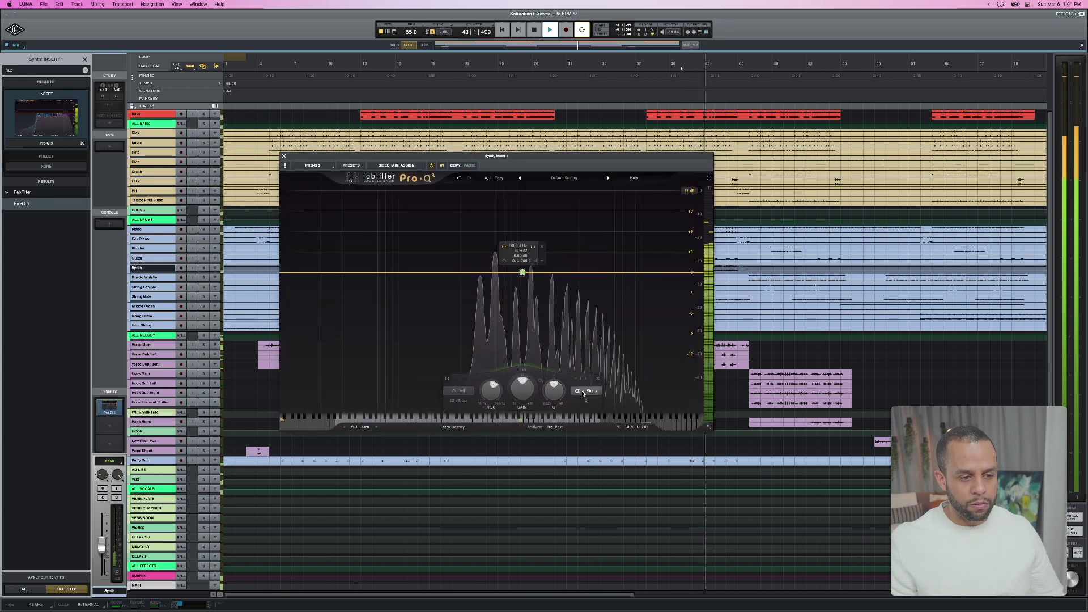
drag(522, 272, 542, 292)
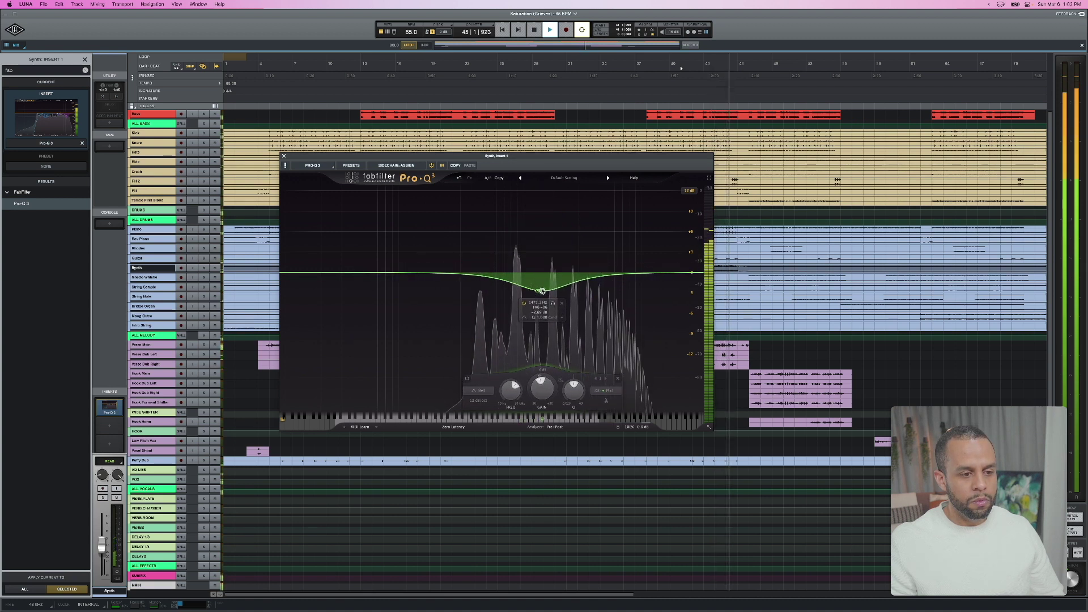
click(285, 156)
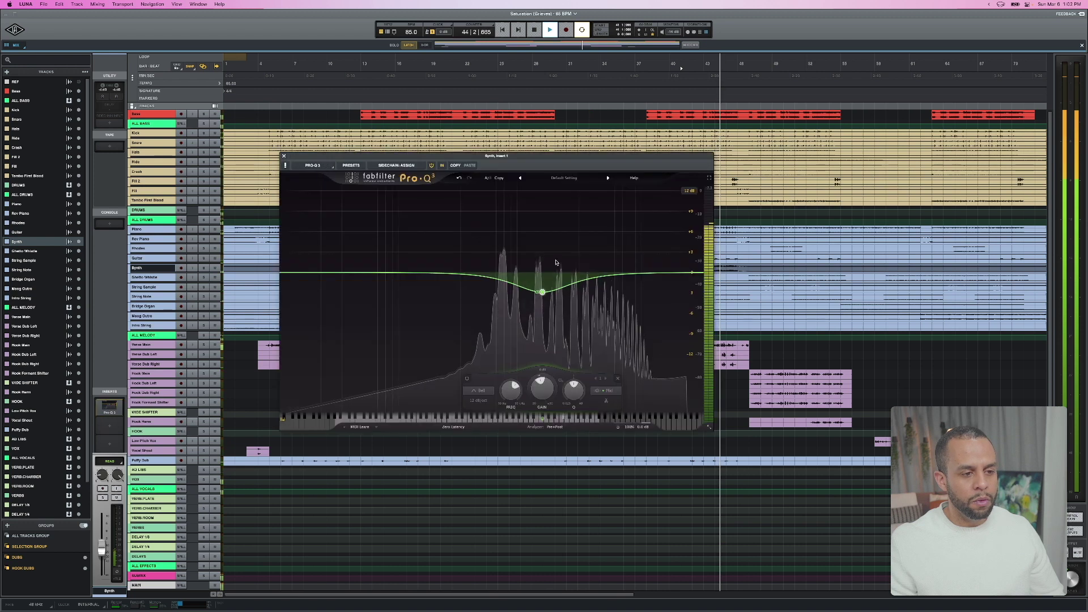
click(498, 273)
drag(498, 273, 495, 284)
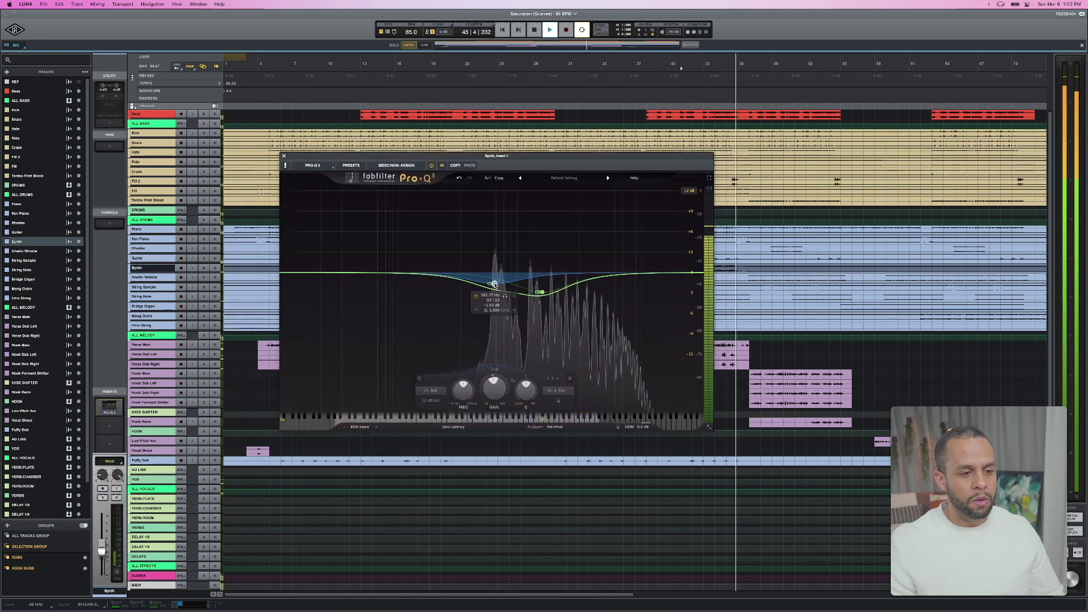
click(284, 157)
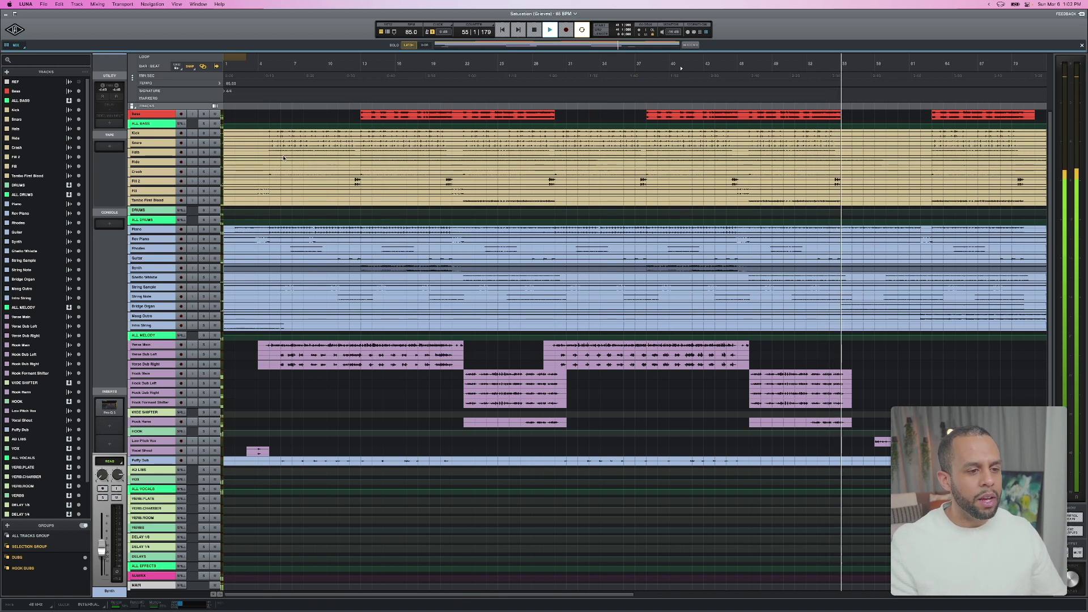
Remove the tail of the last Bass clip from about bar 71 and return to the full arrangement view.
click(552, 114)
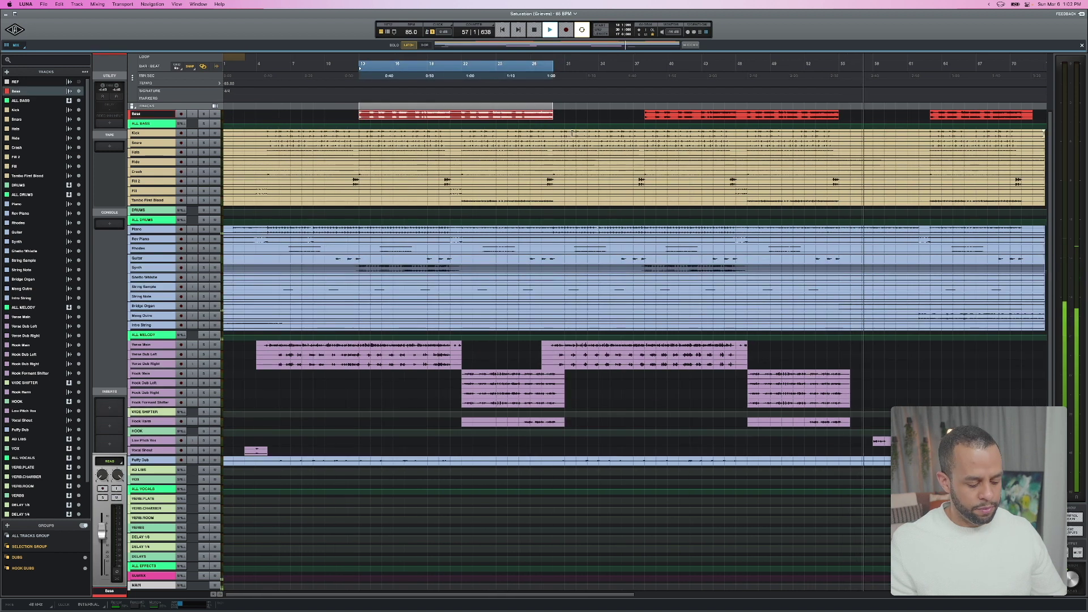
key(z)
drag(681, 244, 666, 244)
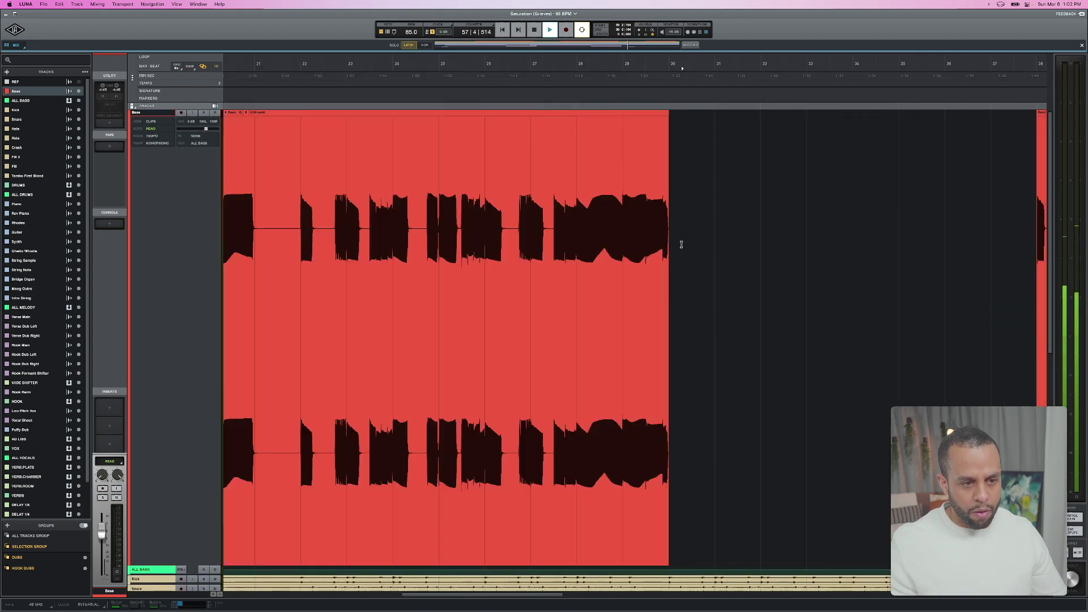
scroll(665, 244, right, 15)
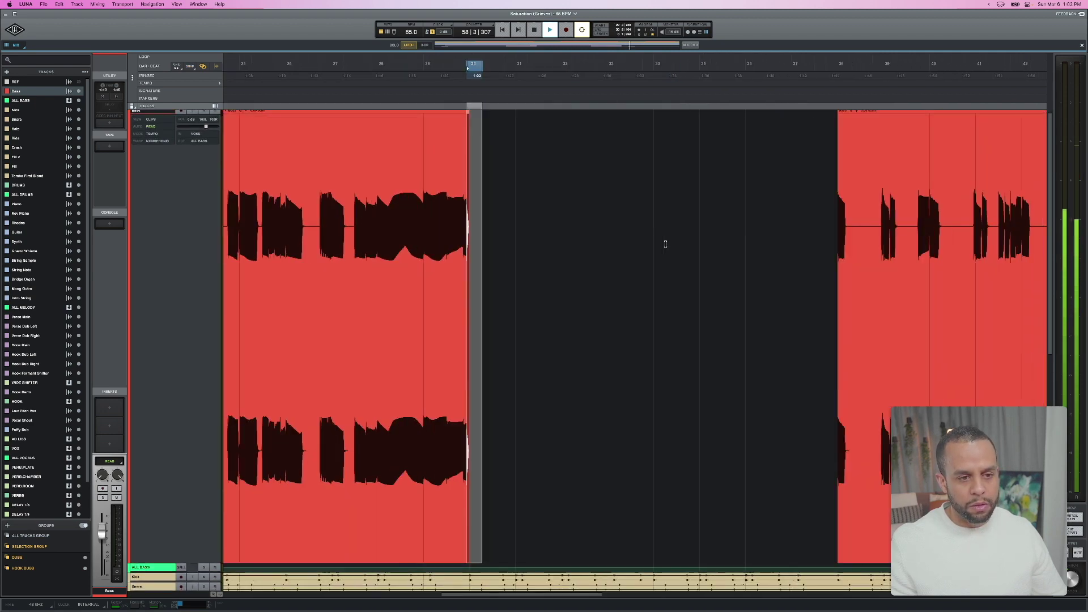
drag(723, 246, 681, 235)
scroll(714, 243, right, 2)
scroll(714, 243, right, 12)
key(Delete)
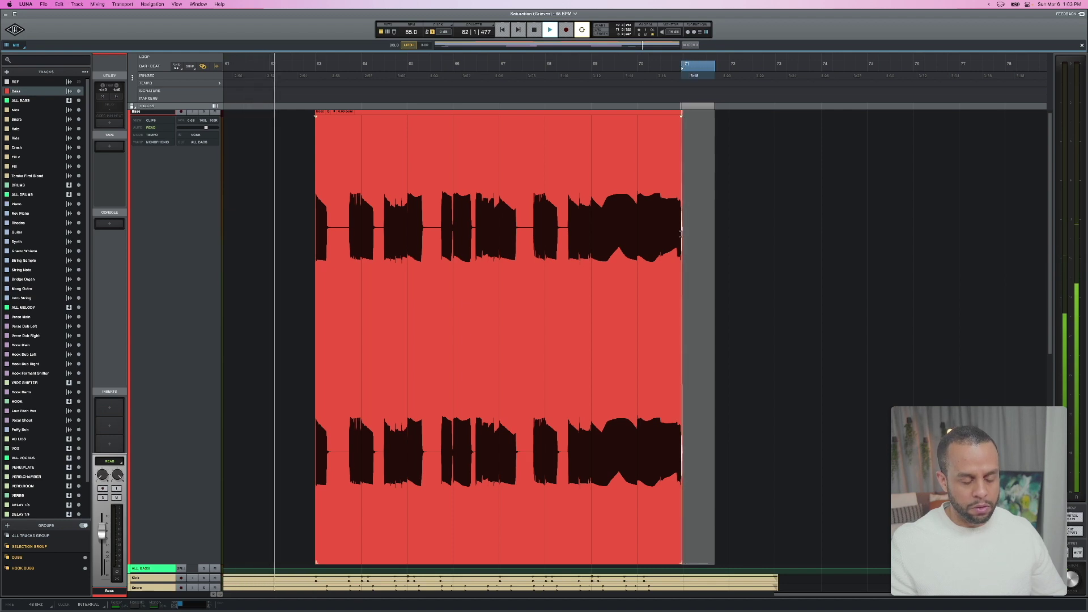
key(z)
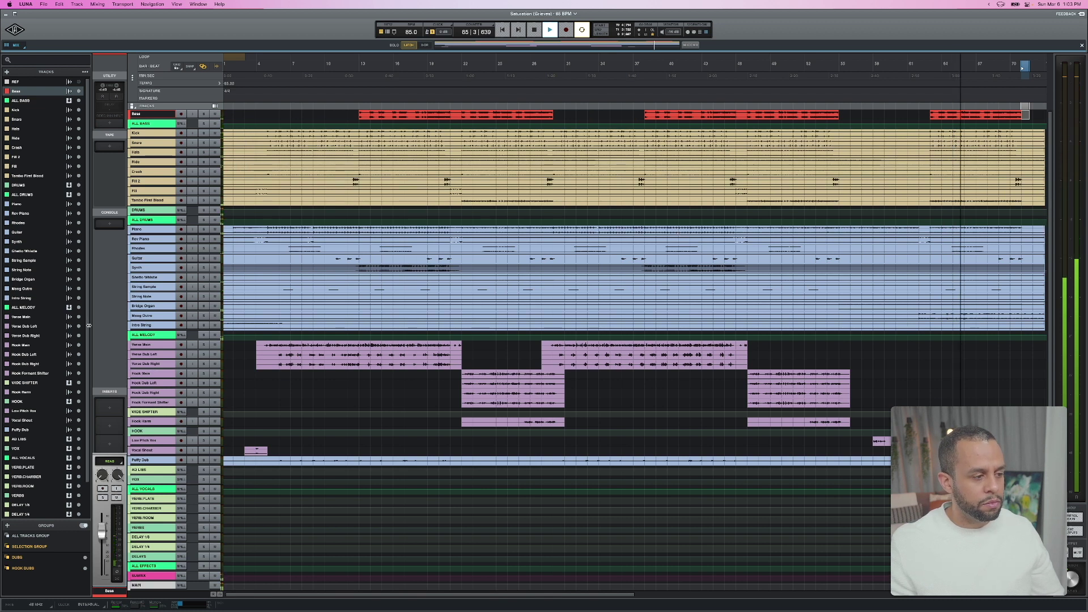
Select the Moog Outro track and the Intro String clip below it near the end of the song.
click(152, 318)
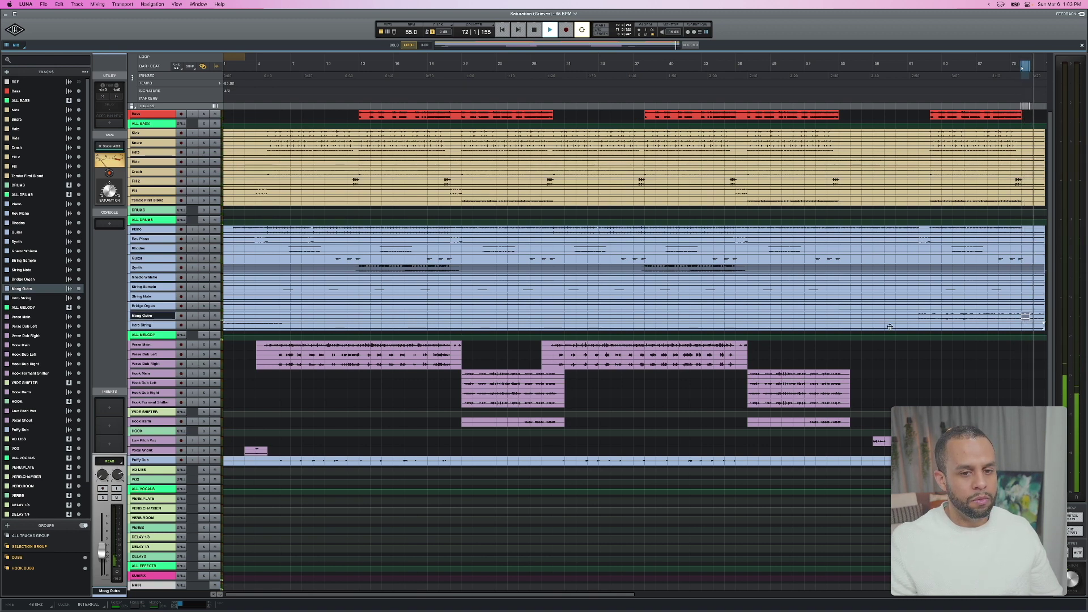
click(994, 329)
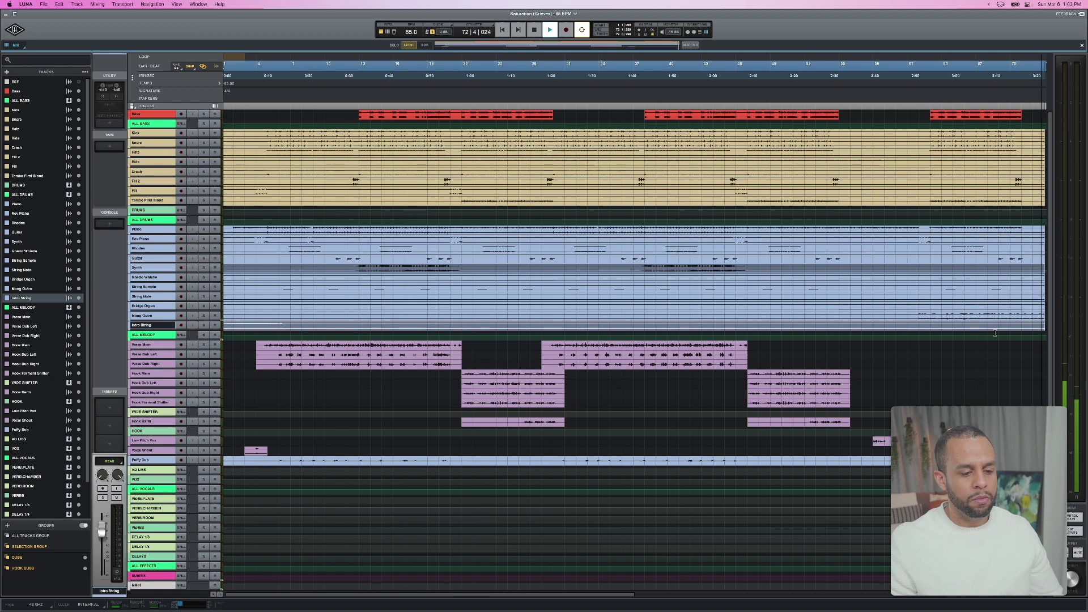